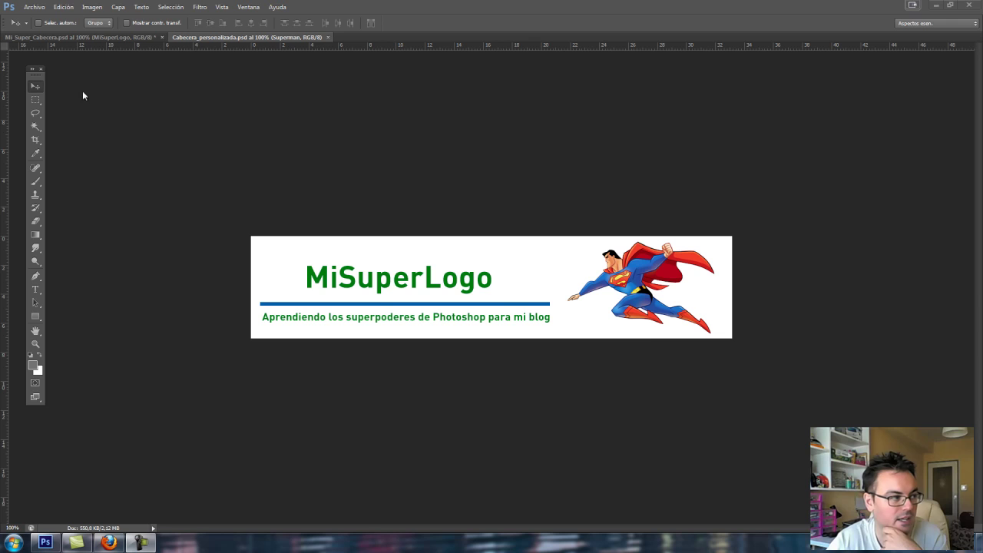
Bring the Mi_Super_Cabecera.psd header with the gradient MiSuperLogo to the front.
click(88, 38)
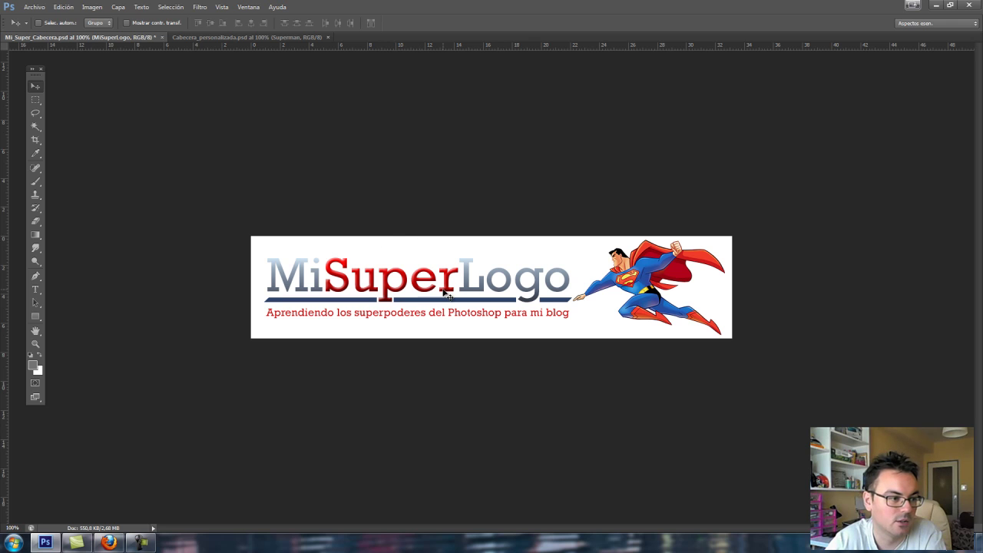
Show the Carácter panel, float the Capas panel, then switch to Cabecera_personalizada.psd.
click(251, 7)
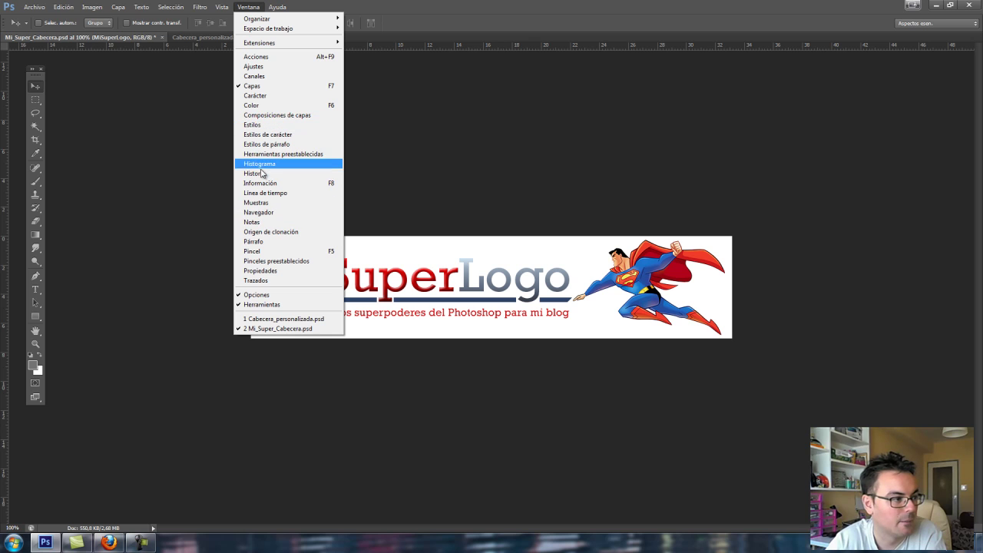
click(256, 95)
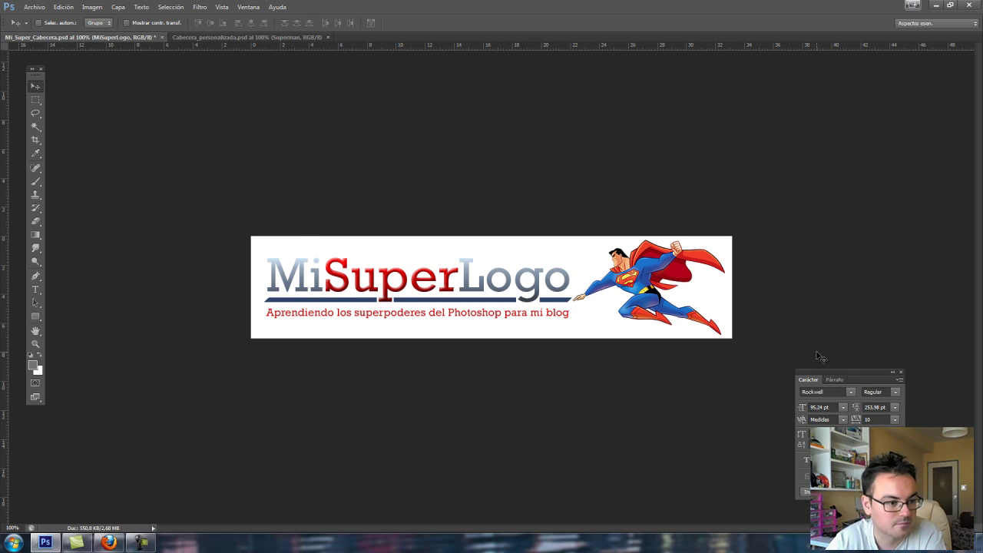
drag(837, 370, 666, 91)
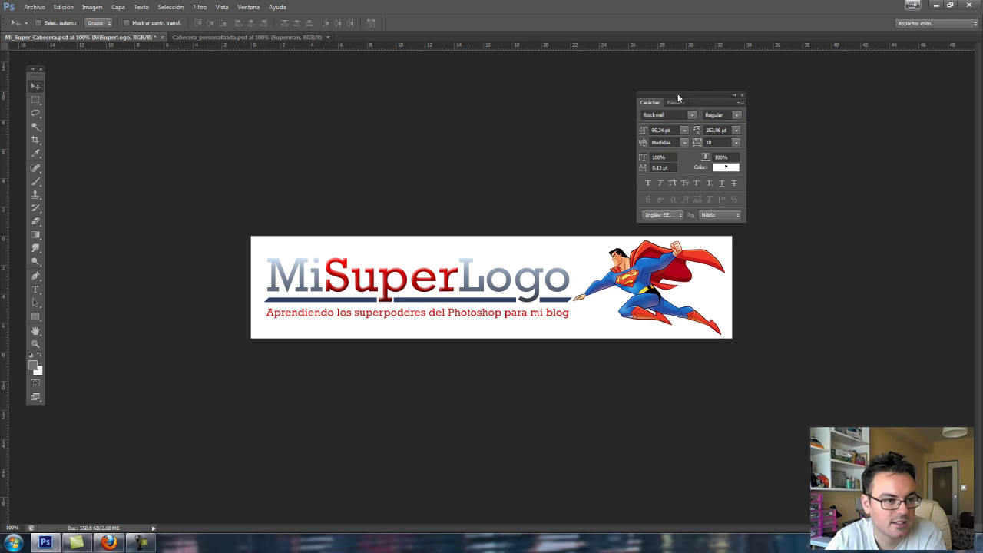
drag(982, 62, 842, 64)
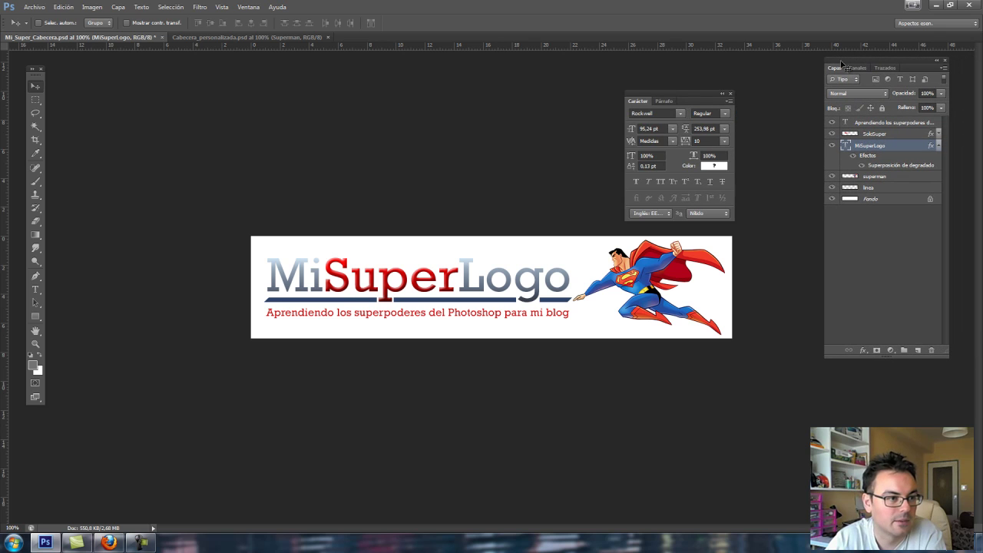
drag(686, 99, 872, 387)
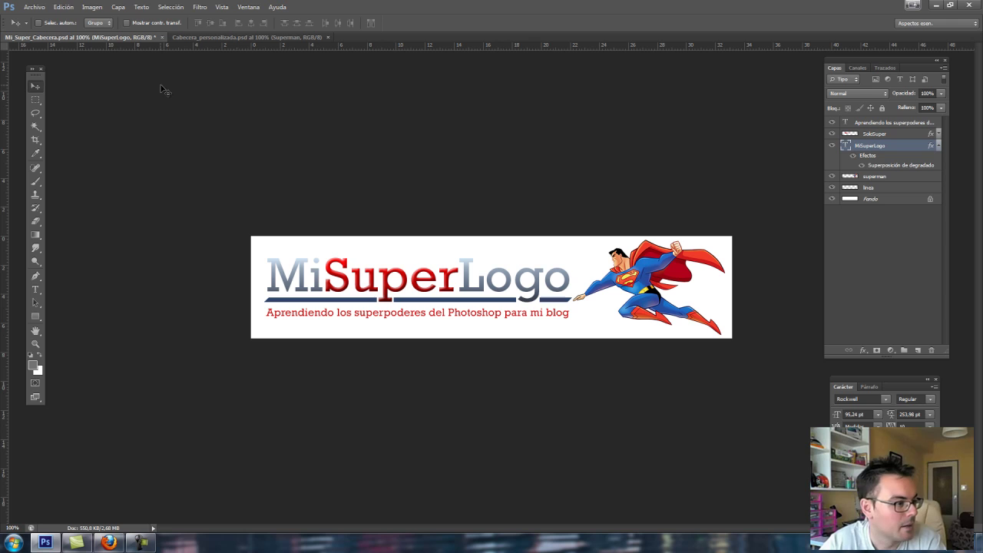
click(236, 38)
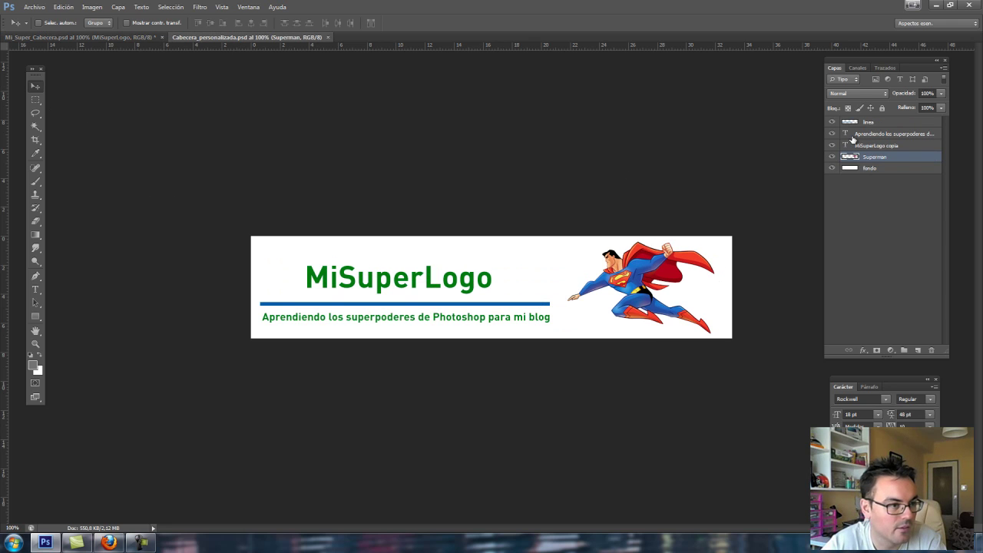
Select the MiSuperLogo copia layer and highlight all of its title text.
click(891, 147)
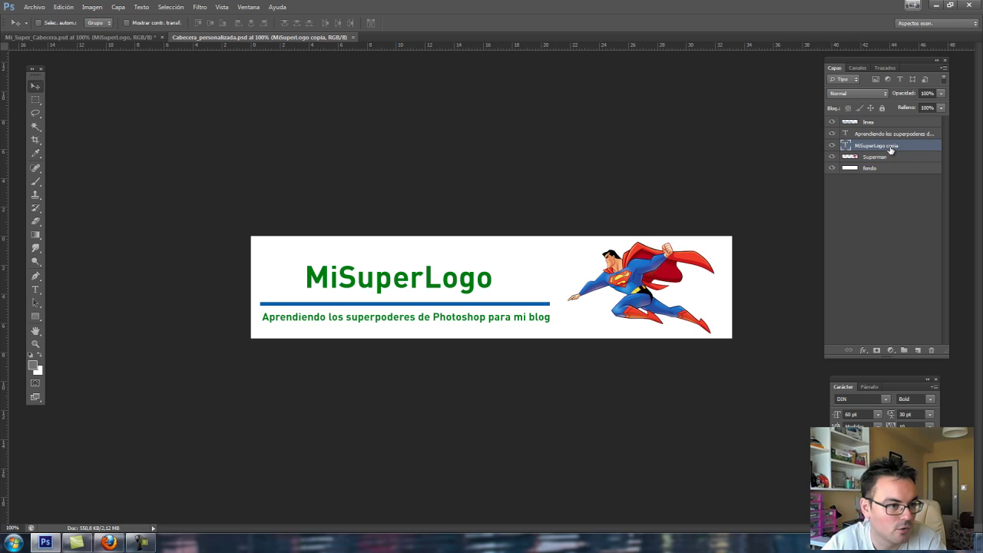
click(831, 145)
click(831, 145)
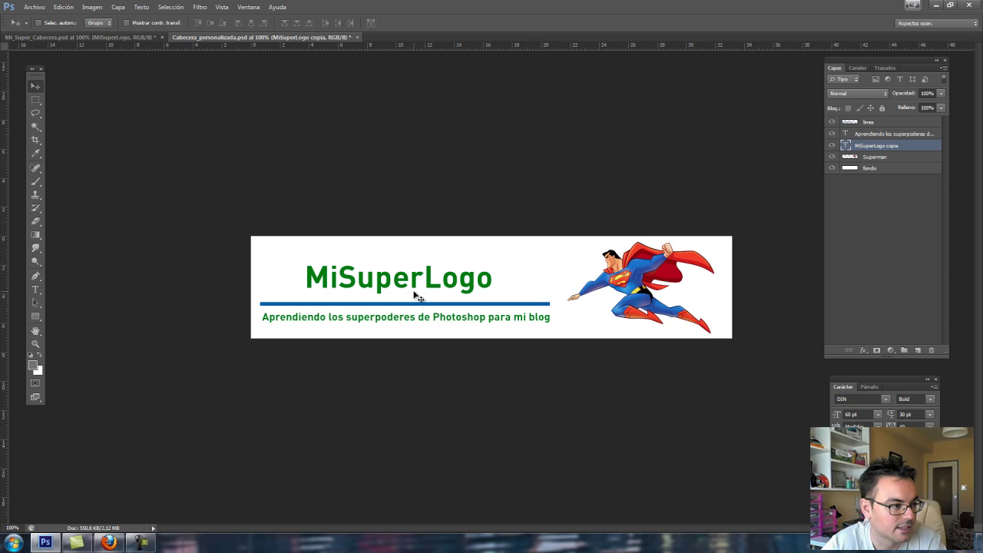
click(35, 290)
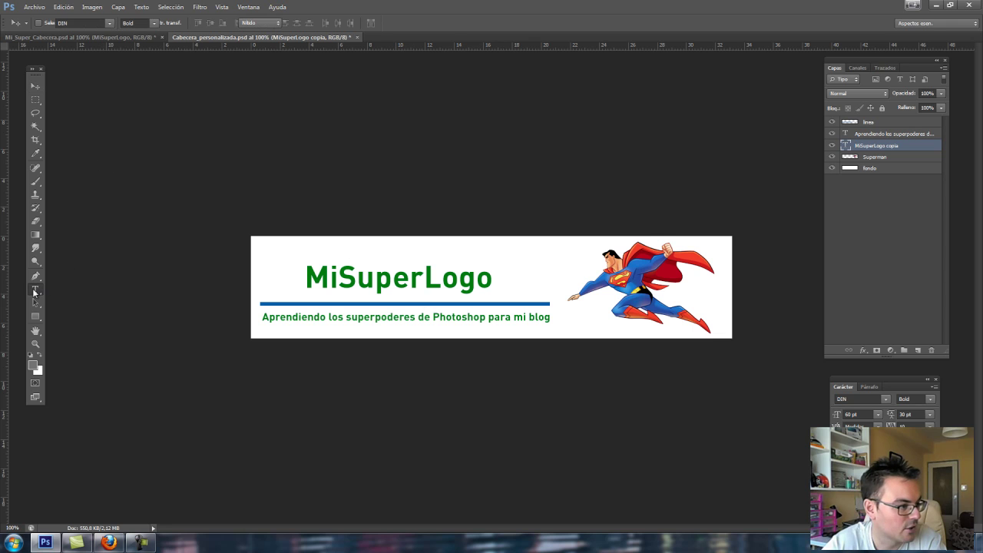
click(345, 277)
drag(306, 278, 493, 278)
Restyle the selected title as Rockwell Regular, centre-aligned, 72 pt, and commit it.
click(109, 23)
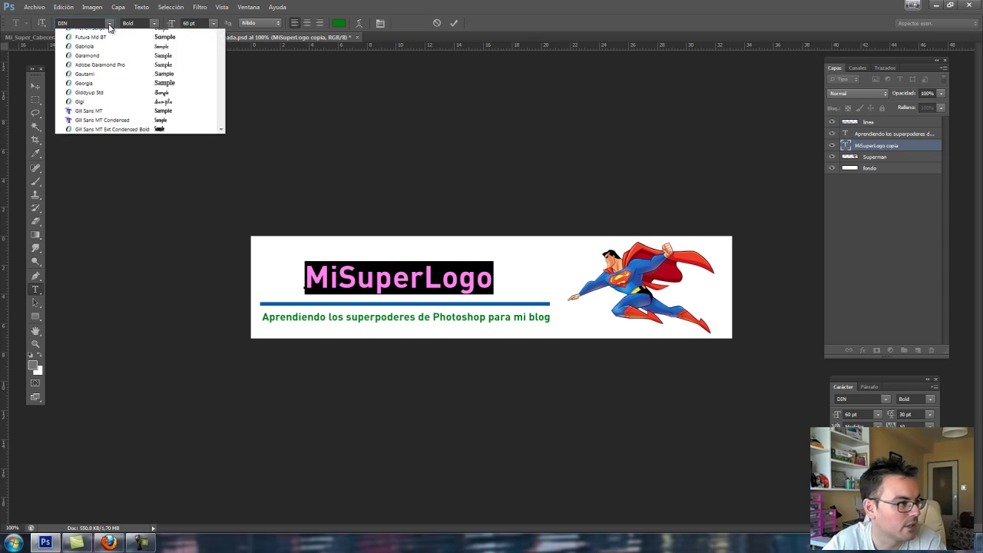
mouse_move(223, 123)
mouse_down()
mouse_move(224, 68)
mouse_move(227, 242)
mouse_up()
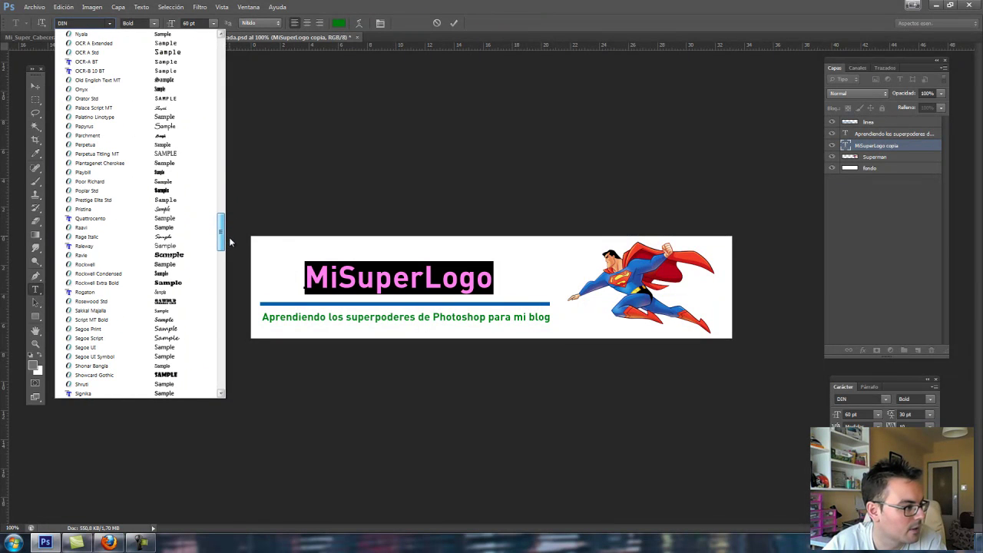
click(115, 264)
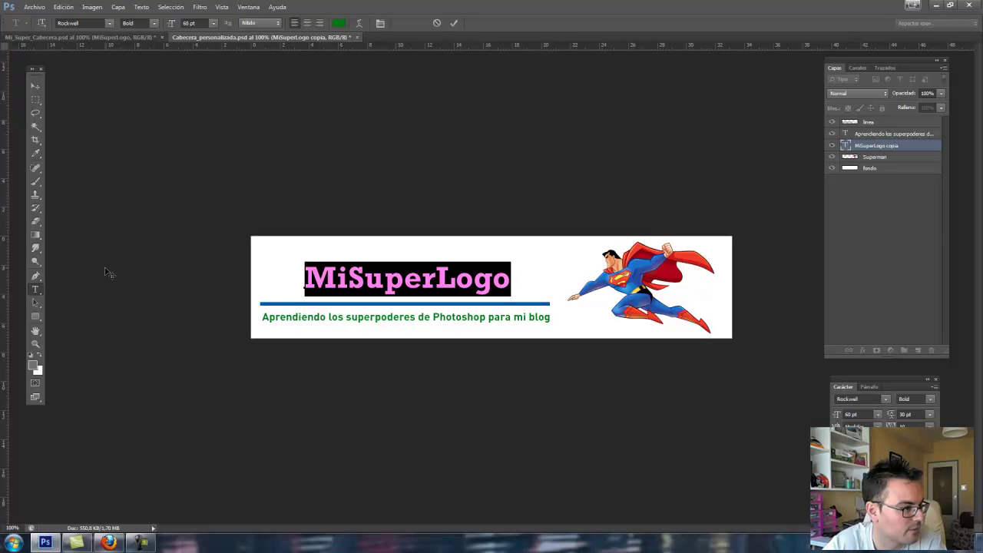
click(152, 23)
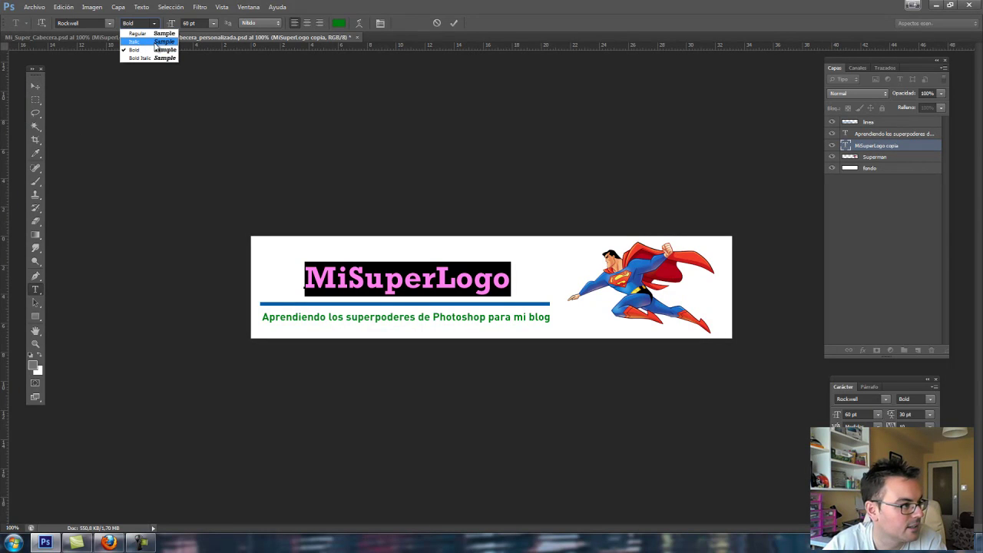
click(156, 33)
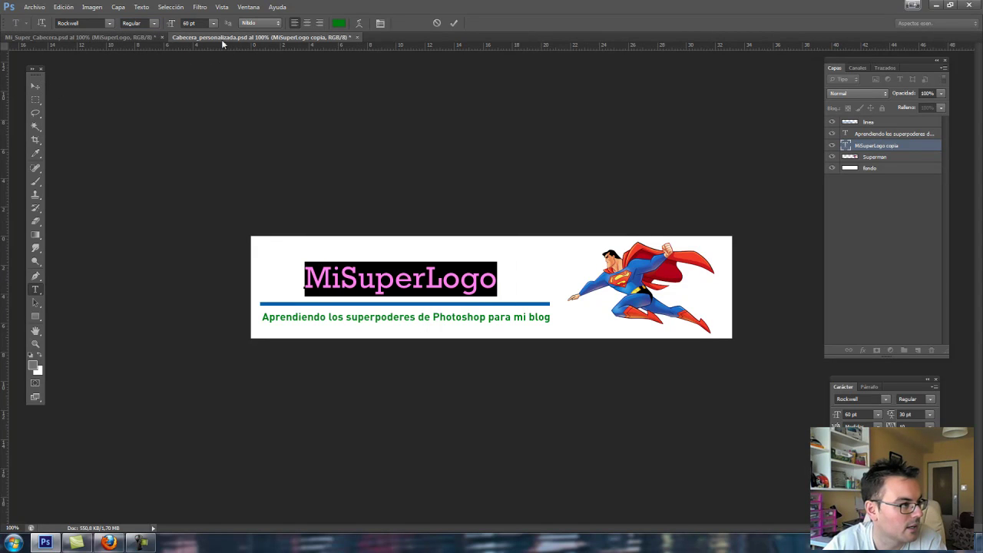
click(308, 24)
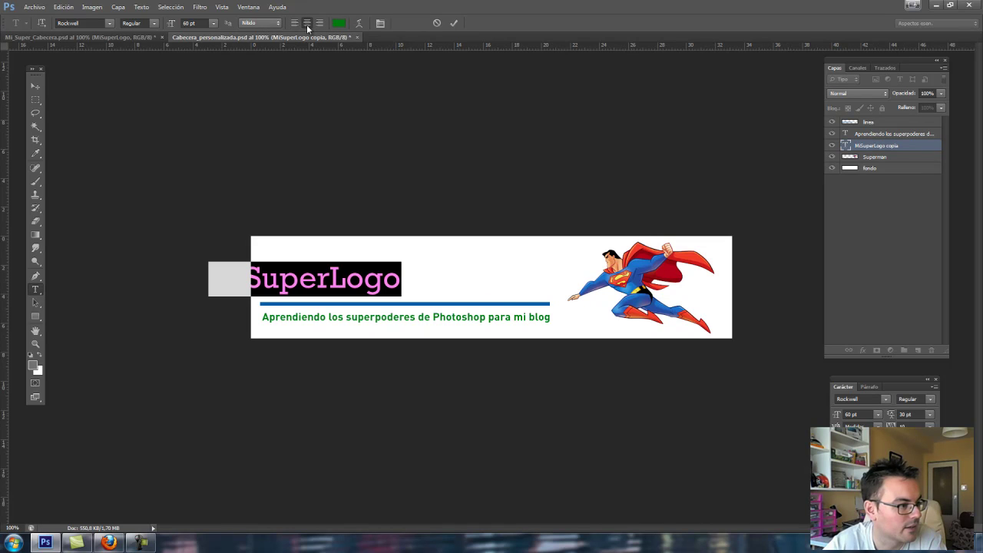
click(218, 24)
click(210, 196)
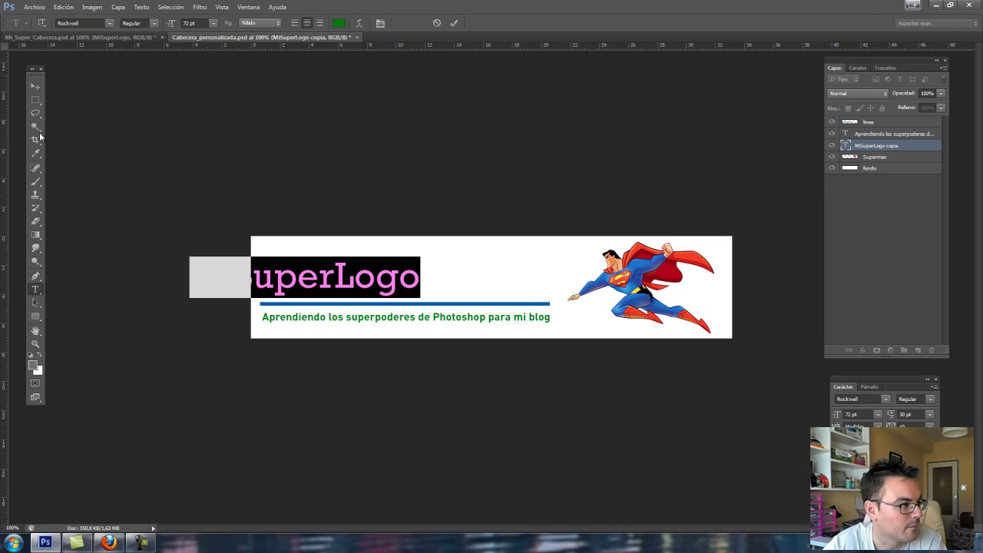
click(34, 85)
Drag the Rockwell title back onto the header, then reselect all its text.
drag(330, 282, 425, 283)
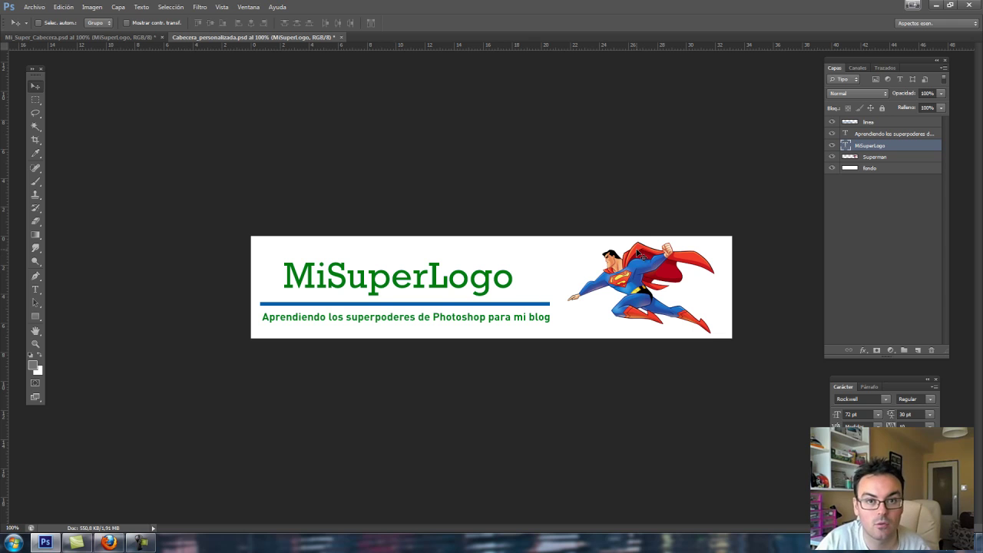
mouse_move(432, 285)
mouse_down()
mouse_move(424, 276)
mouse_move(427, 284)
mouse_up()
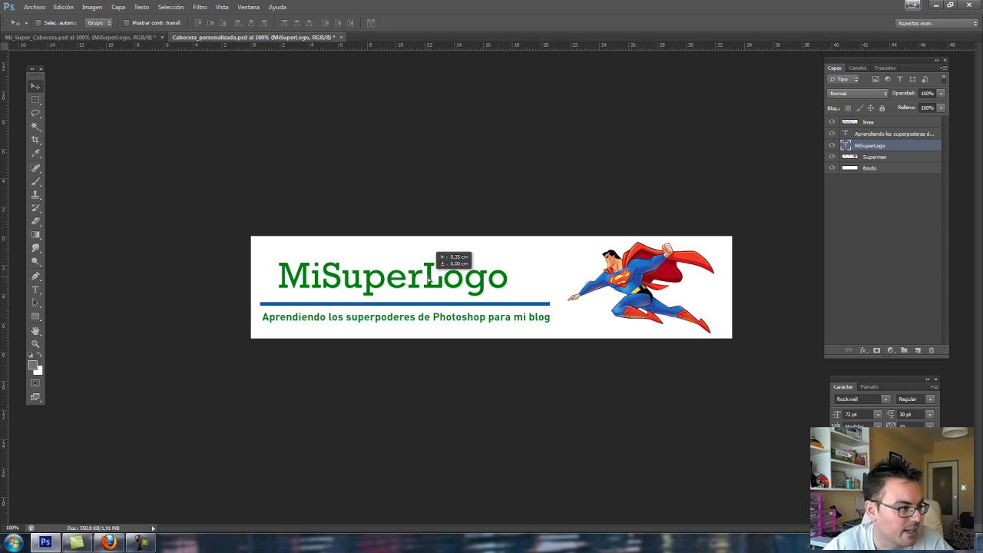
click(35, 289)
click(361, 281)
drag(284, 280, 508, 278)
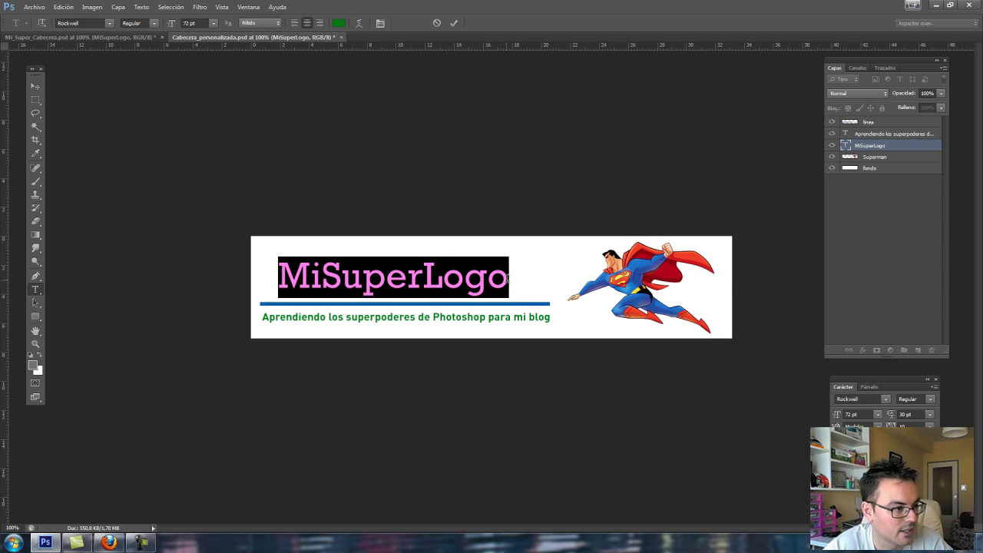
click(213, 25)
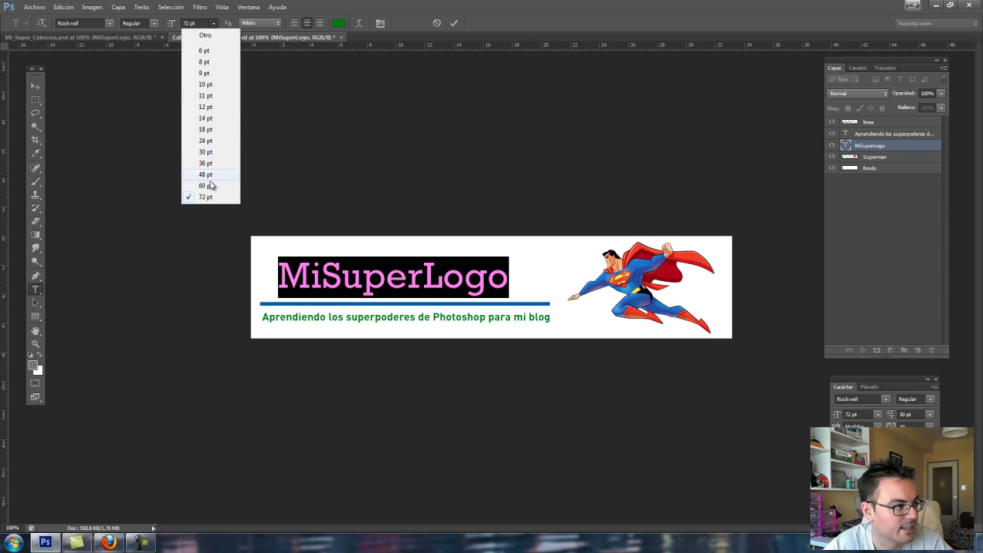
key(Escape)
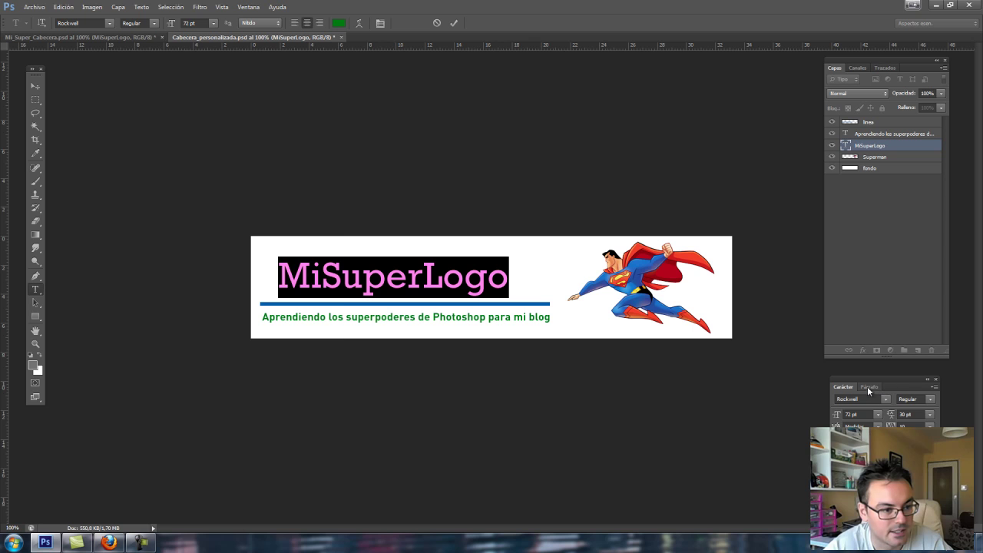
click(249, 7)
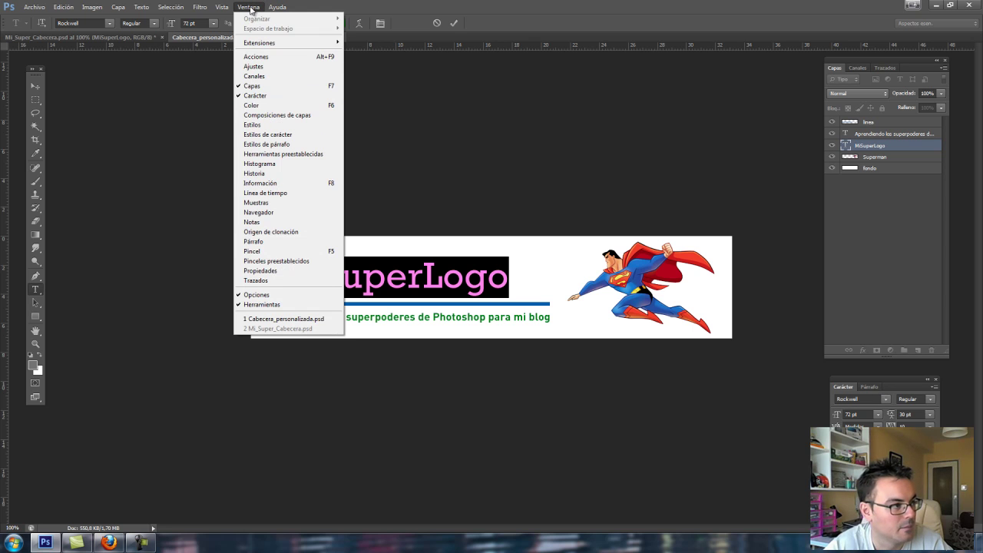
click(900, 392)
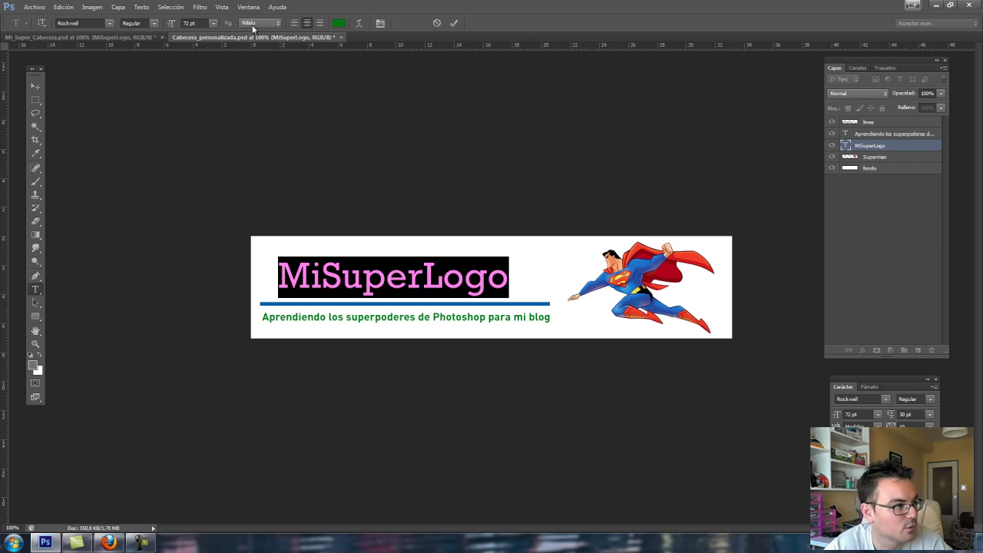
click(879, 416)
click(880, 417)
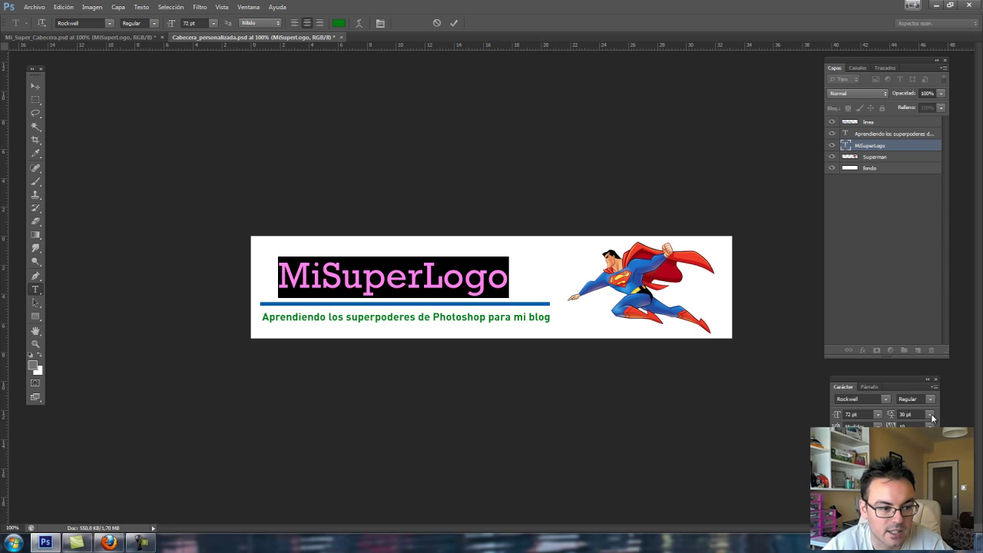
click(929, 418)
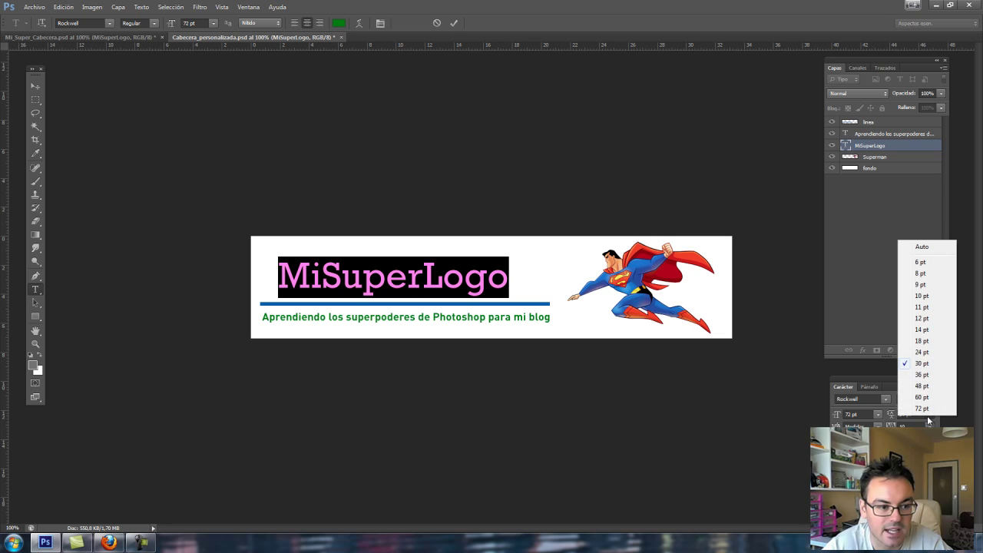
click(933, 424)
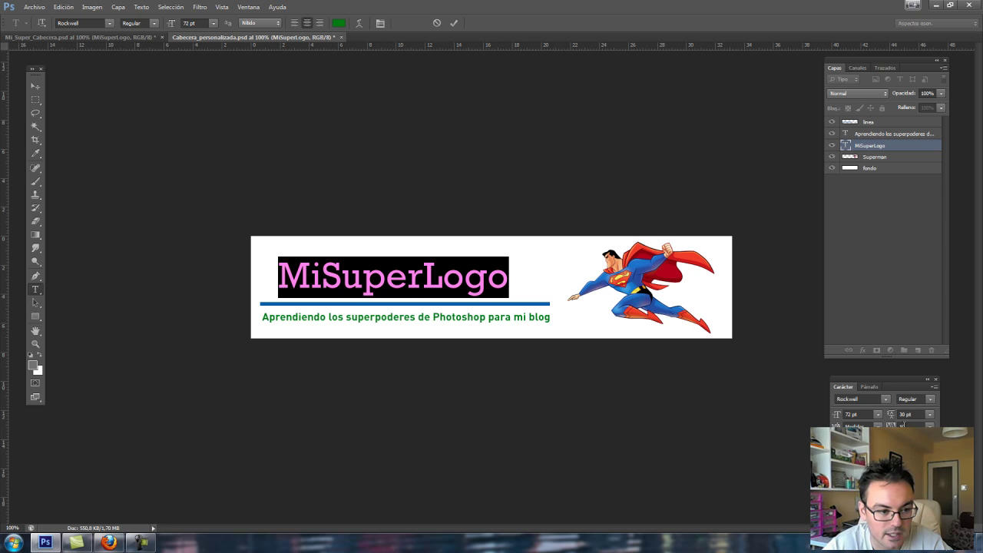
click(929, 426)
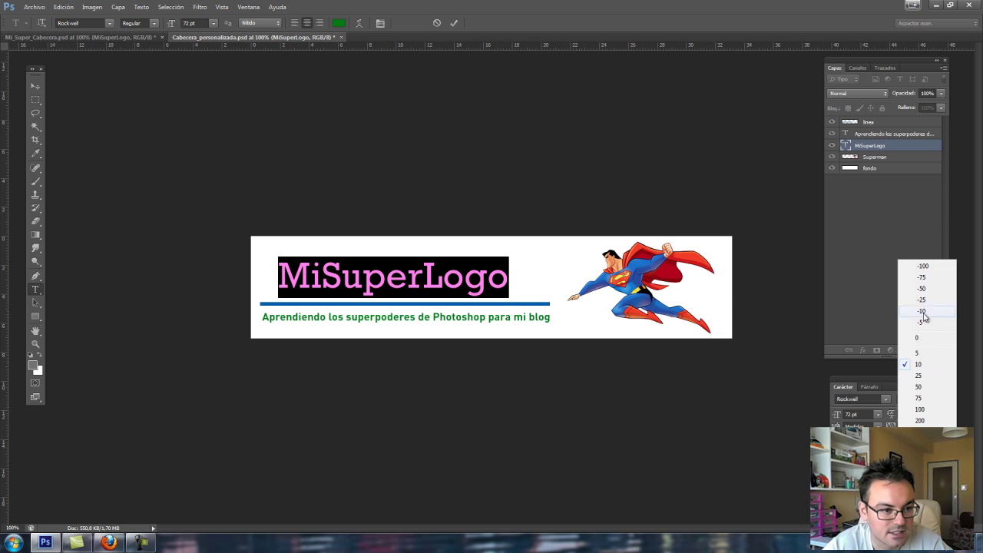
click(920, 420)
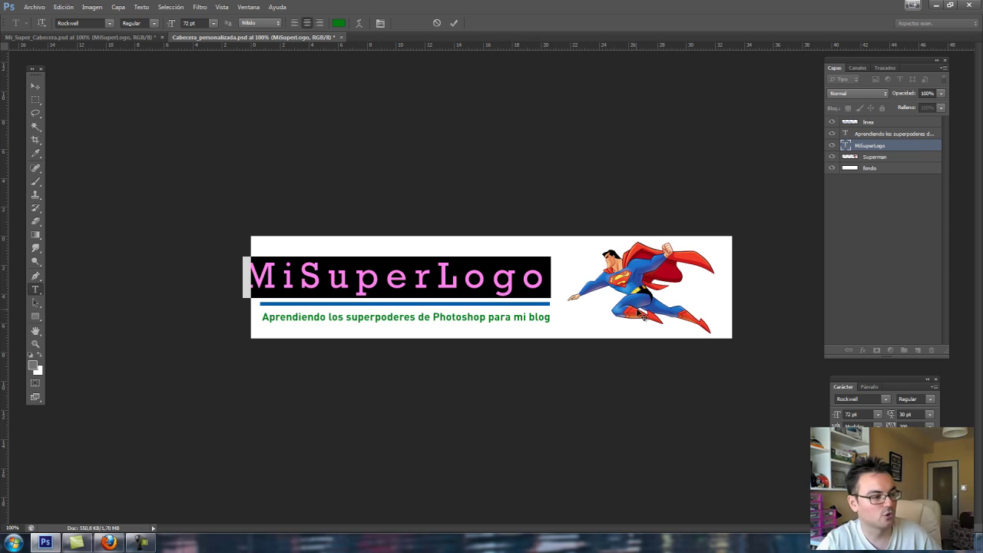
key(ctrl+z)
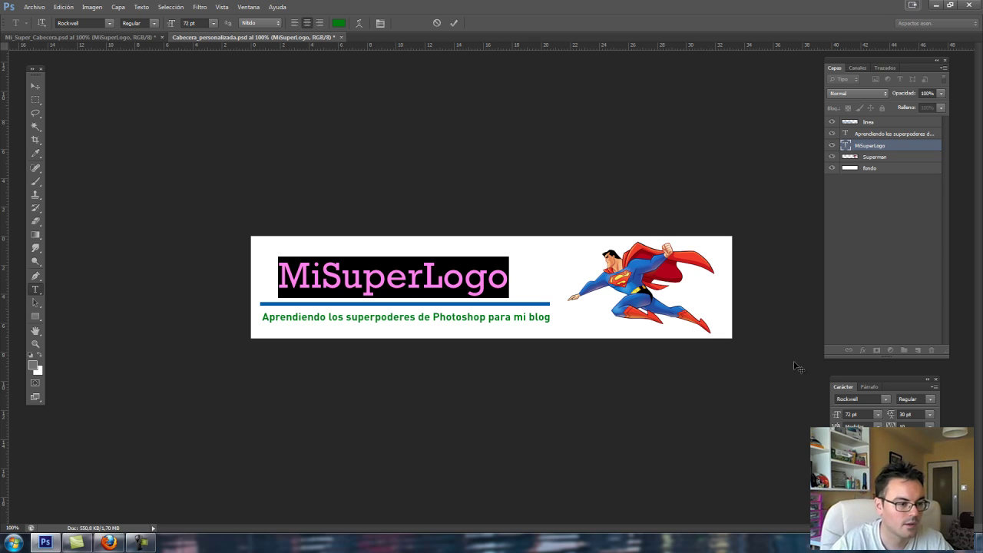
Set MiSuperLogo to 36 pt and move it left, just above the blue line.
drag(892, 380, 886, 378)
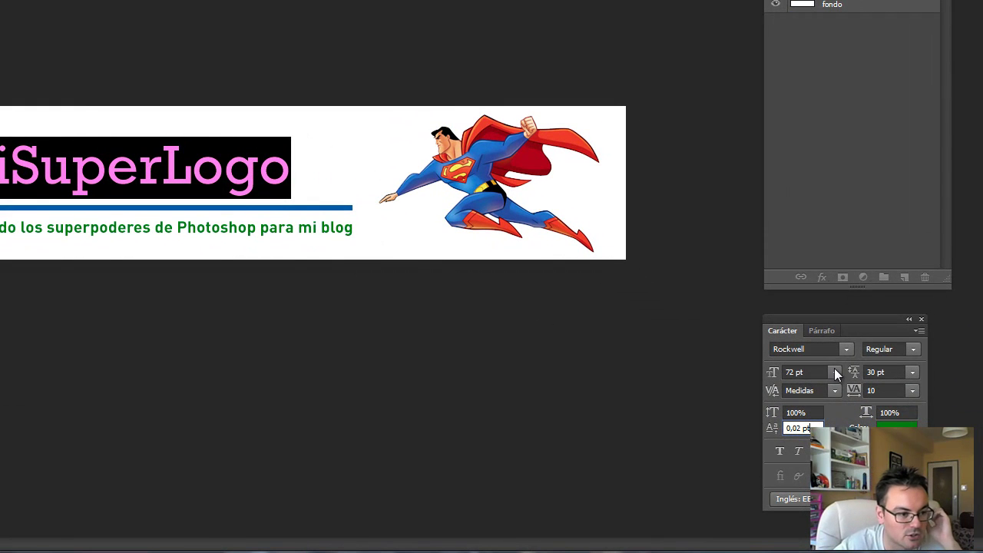
click(834, 372)
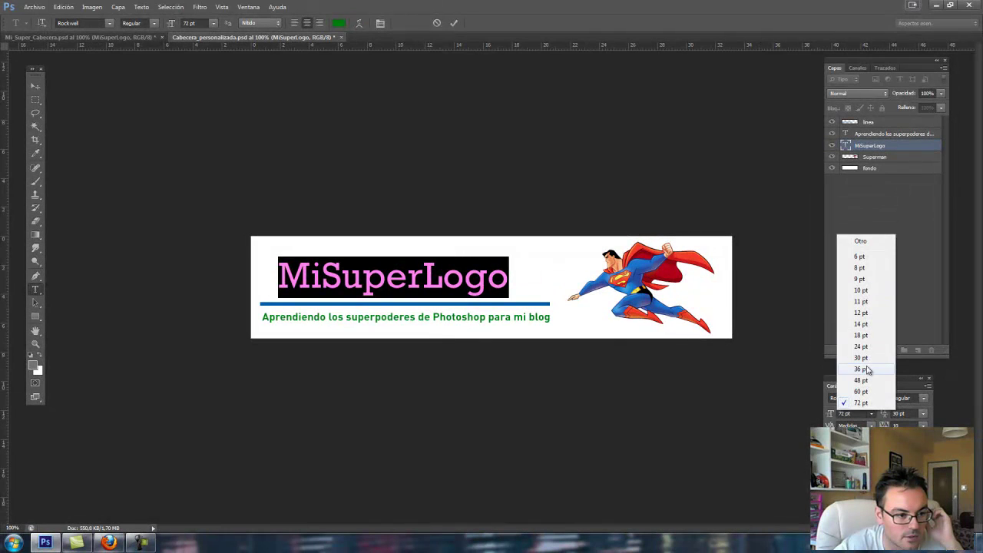
click(861, 369)
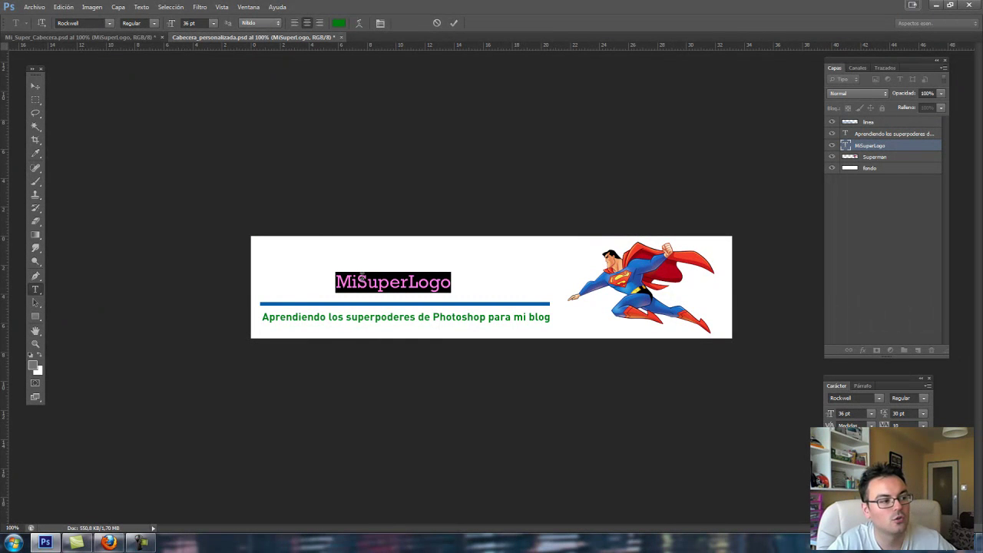
click(35, 86)
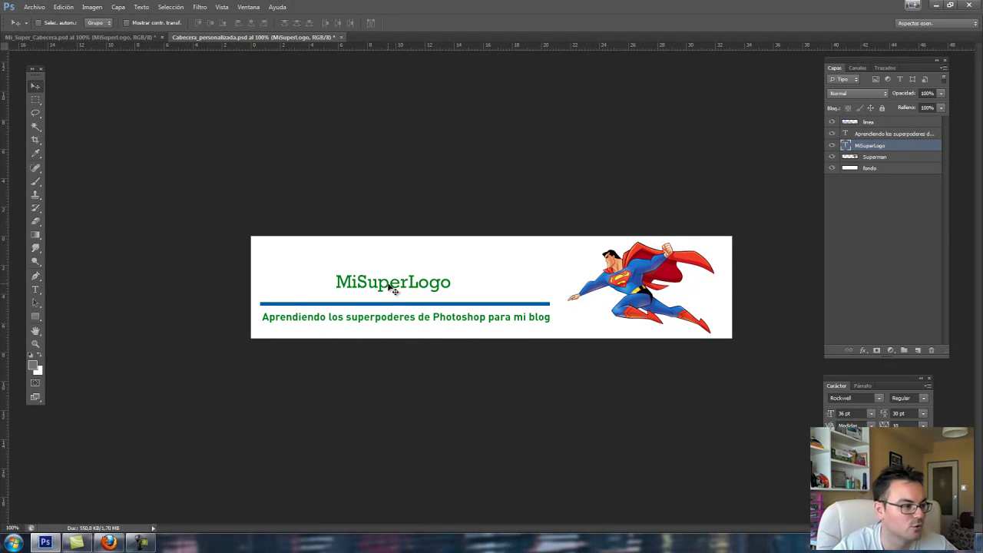
drag(387, 285, 310, 290)
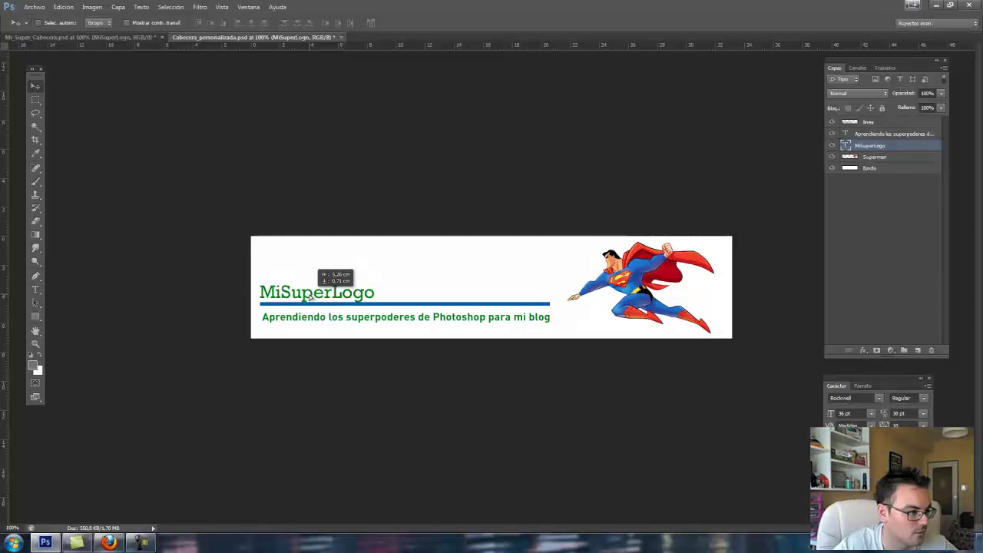
drag(311, 292, 311, 294)
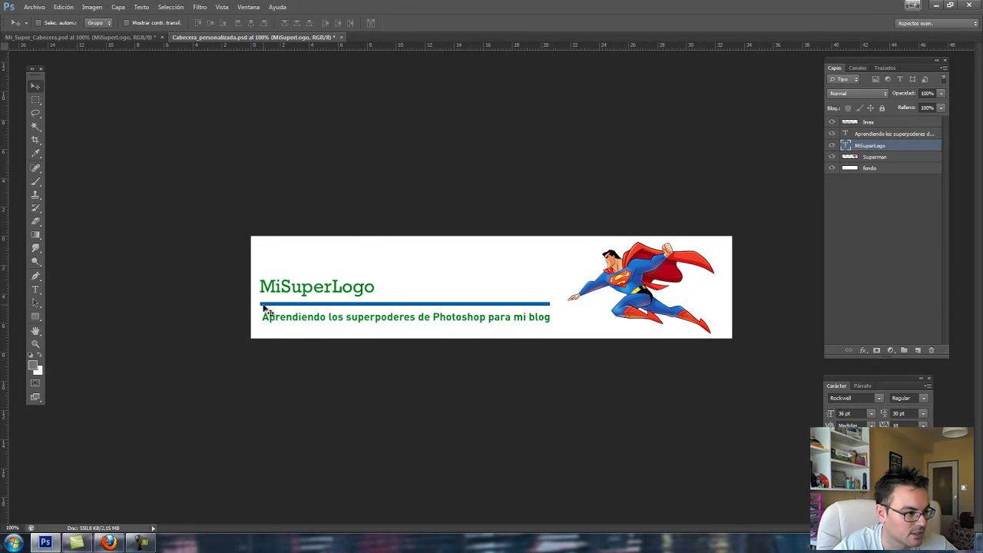
Compare with the reference, then free-transform the title to span the blue line (90.75 pt).
click(135, 34)
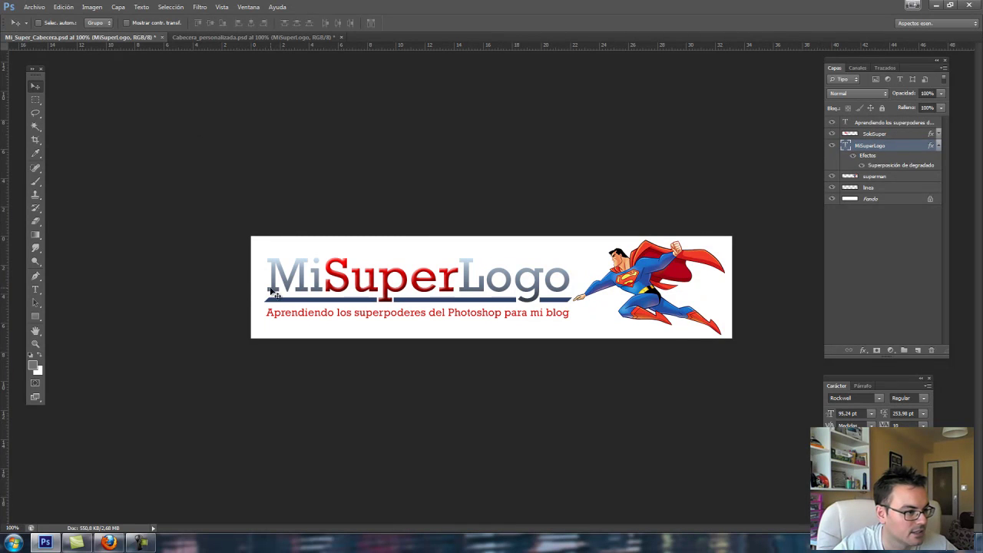
click(263, 37)
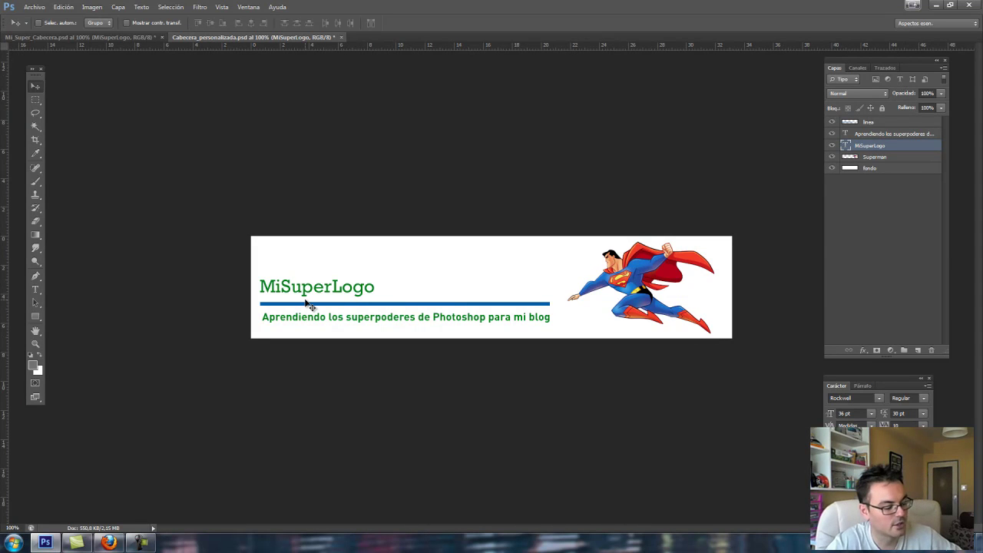
key(ctrl+t)
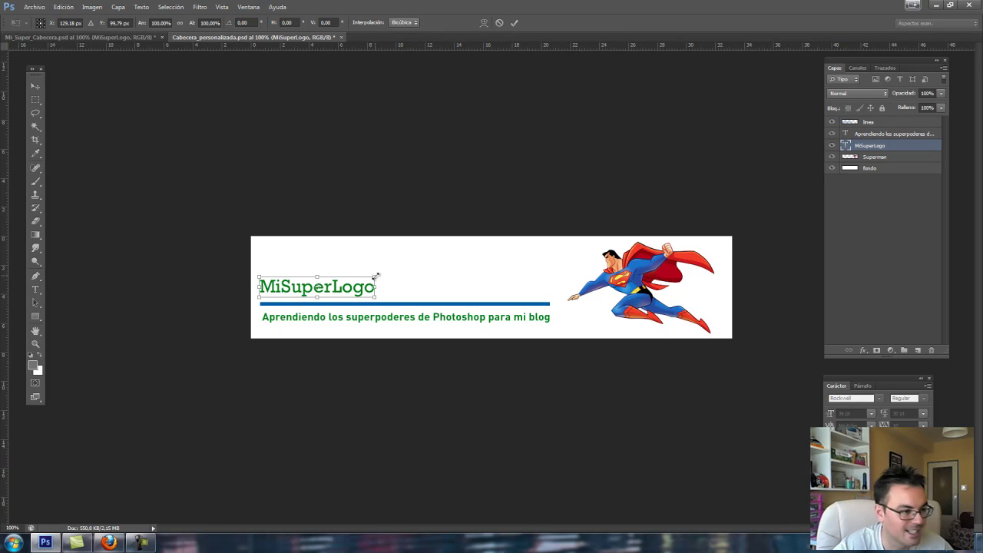
mouse_move(377, 275)
mouse_down()
mouse_move(552, 251)
mouse_move(541, 258)
mouse_up()
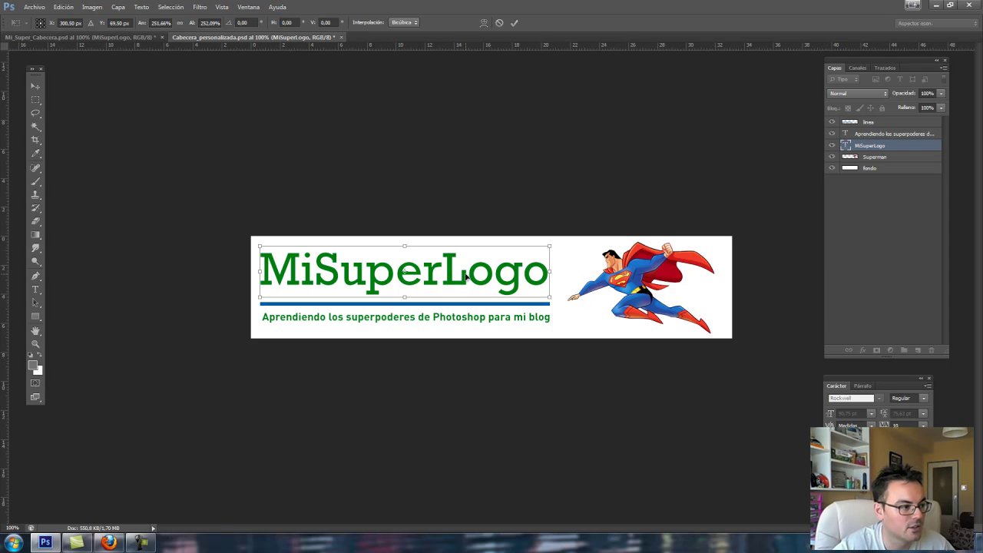
key(Return)
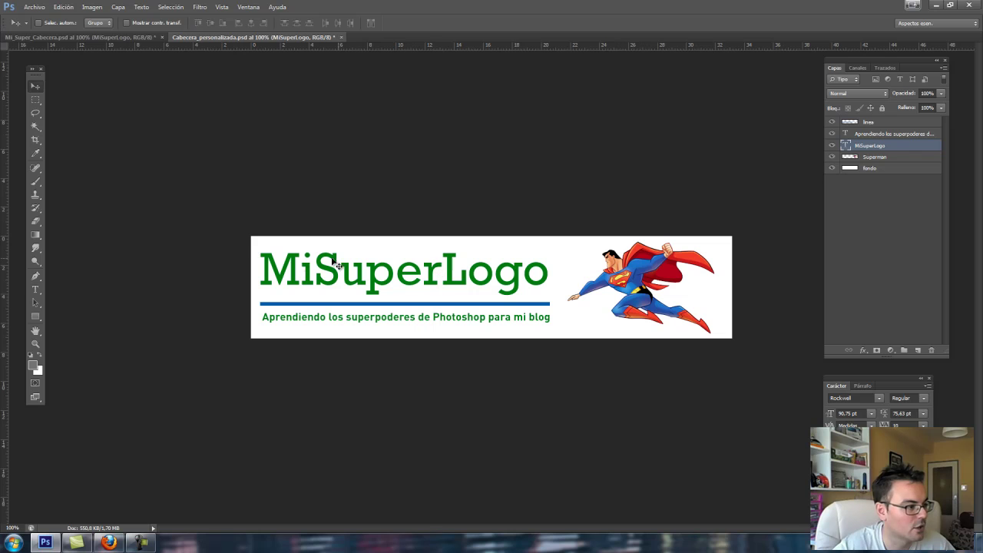
Reselect all of the MiSuperLogo title text with the Type tool.
click(35, 289)
click(296, 271)
drag(274, 271, 547, 272)
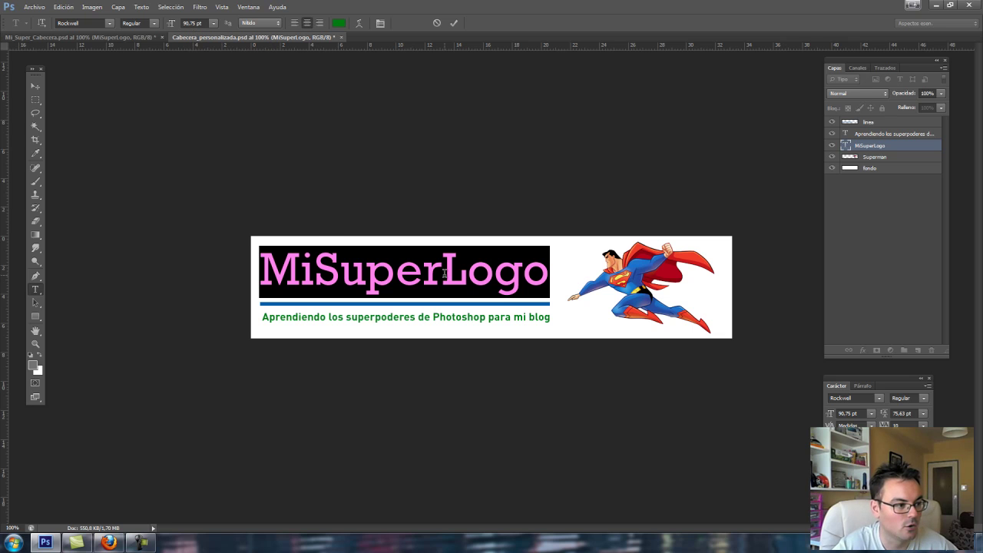
Commit the 90.75 pt title and place the cursor in the green subtitle.
click(443, 272)
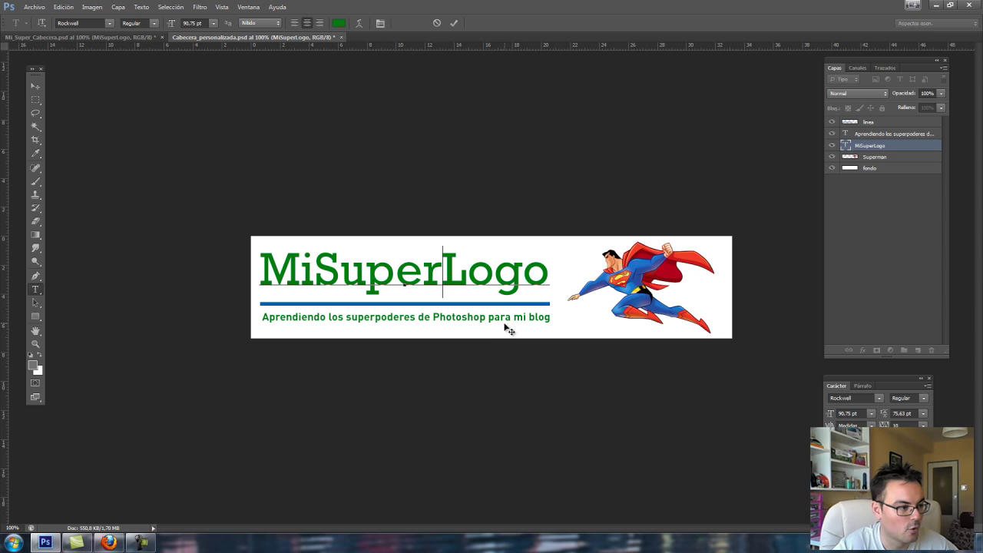
click(40, 85)
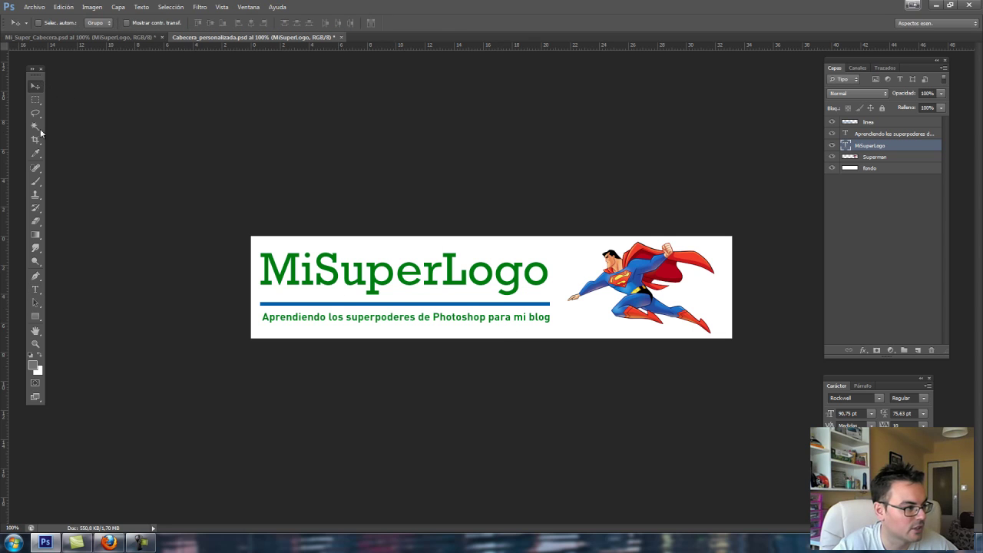
click(35, 289)
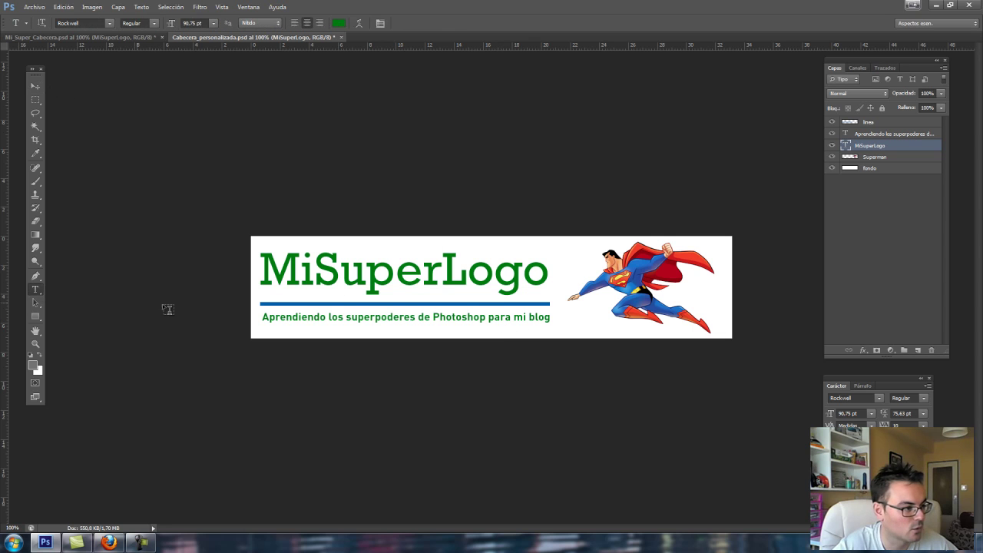
click(336, 316)
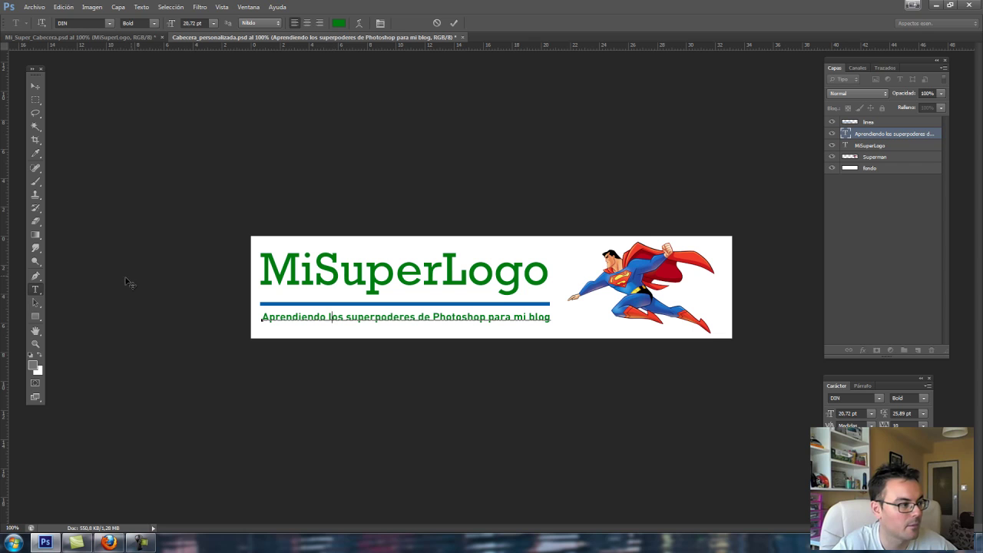
Switch the green tagline from DIN to Rockwell with 0 tracking and commit.
triple_click(366, 316)
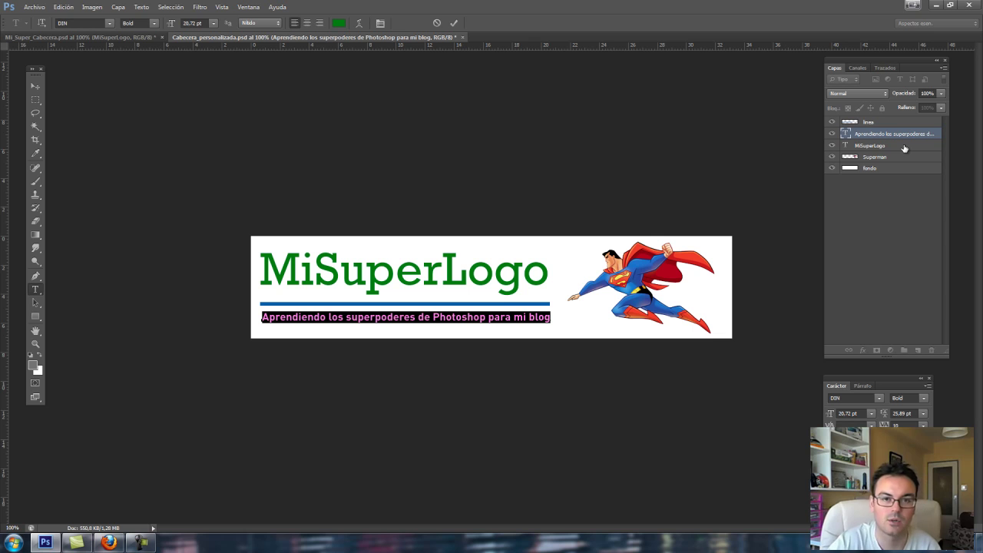
click(110, 24)
drag(221, 129, 222, 236)
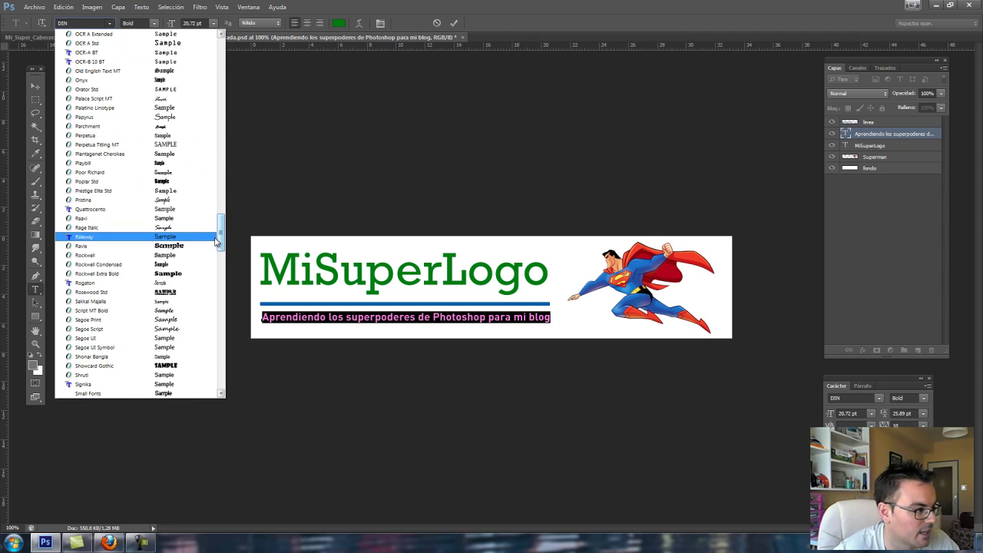
click(94, 258)
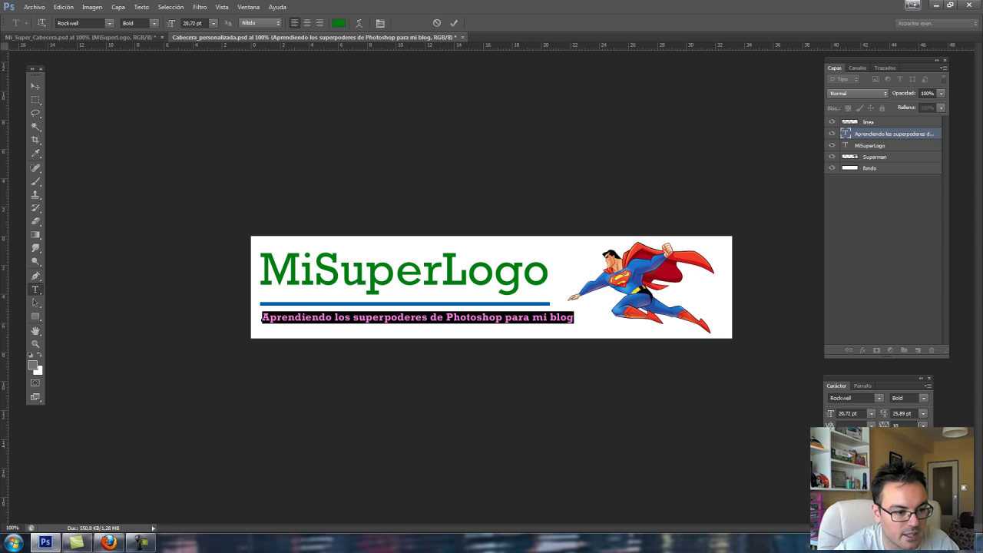
click(923, 424)
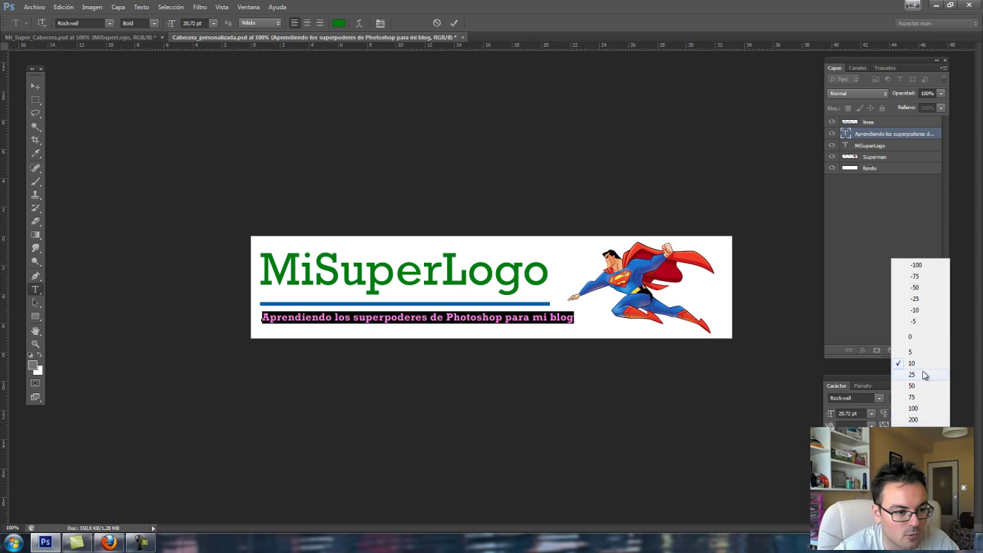
click(916, 340)
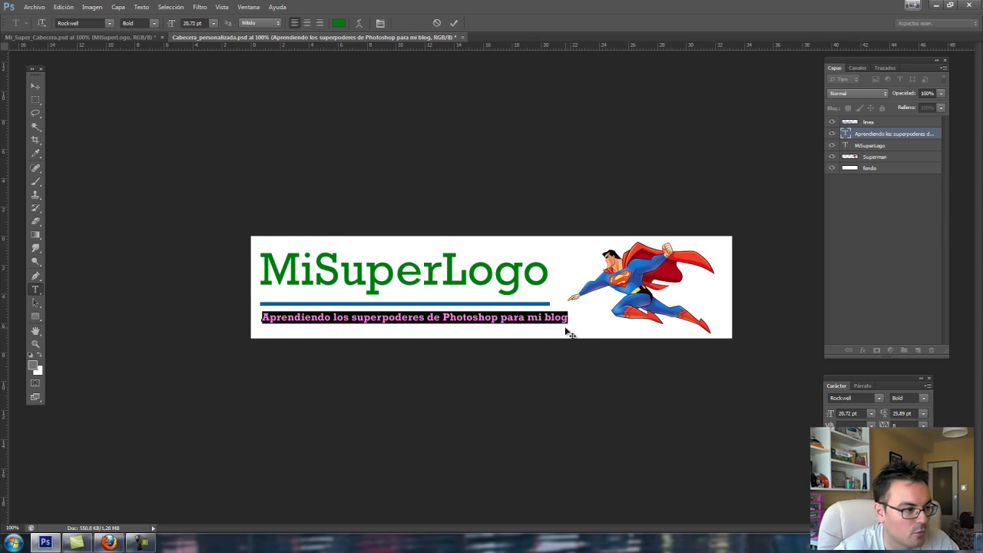
click(38, 86)
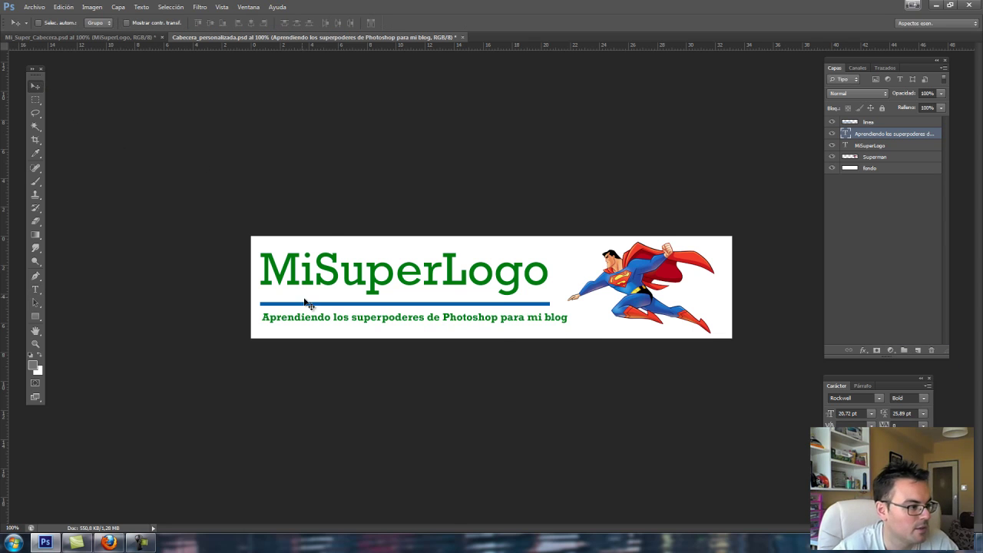
Nudge the subtitle up and left with the arrow keys.
key(Left)
key(Up)
key(Left)
key(ctrl+t)
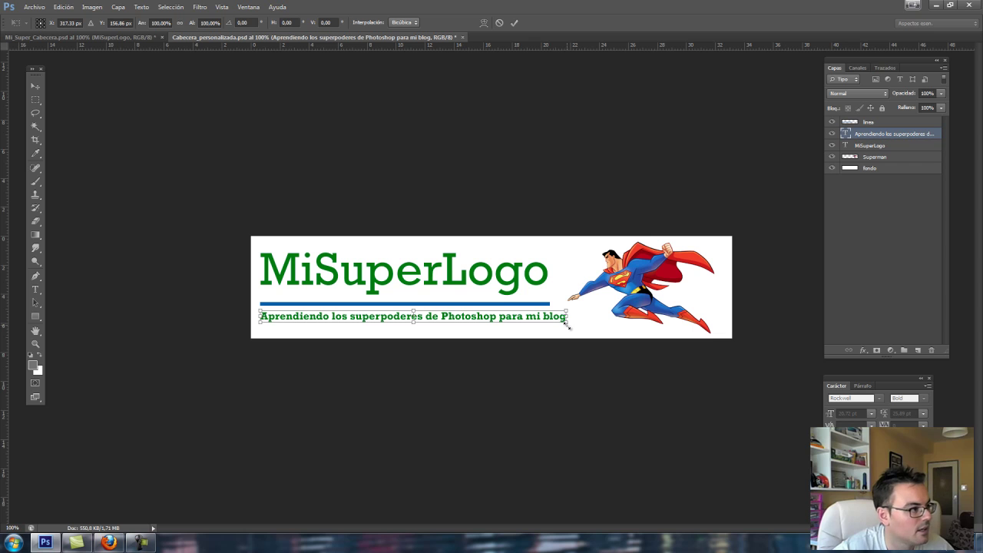
key(Return)
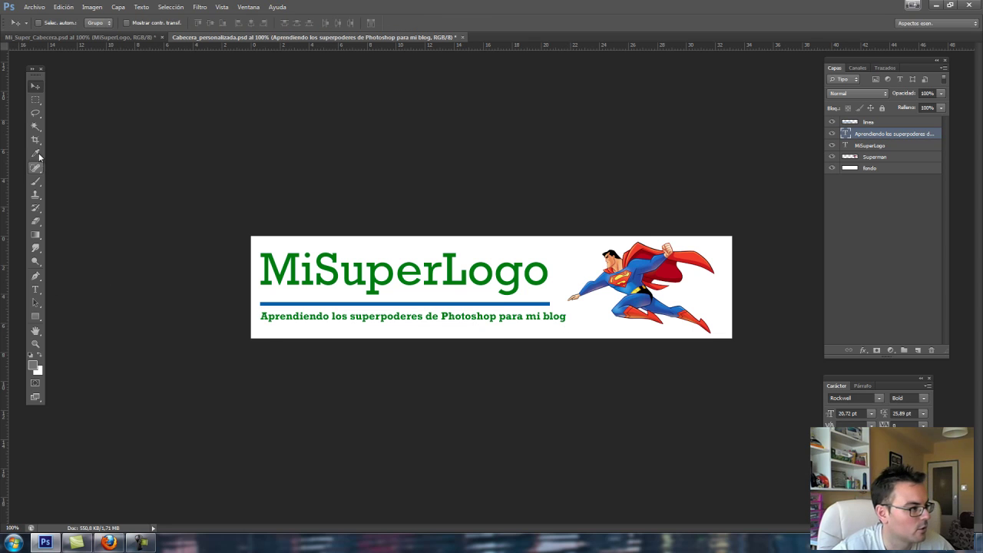
Change the subtitle's font style from Rockwell Bold to Regular.
click(35, 289)
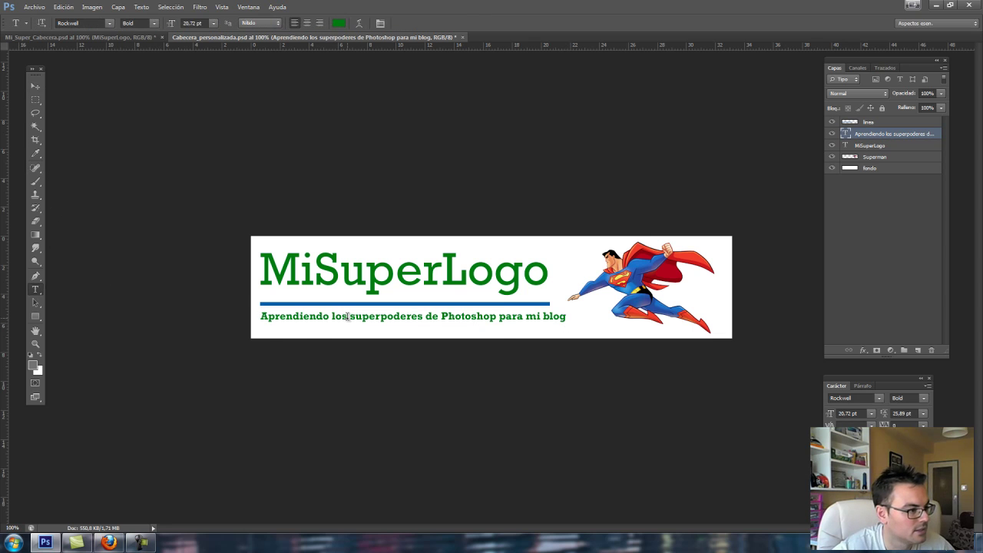
triple_click(338, 316)
click(153, 23)
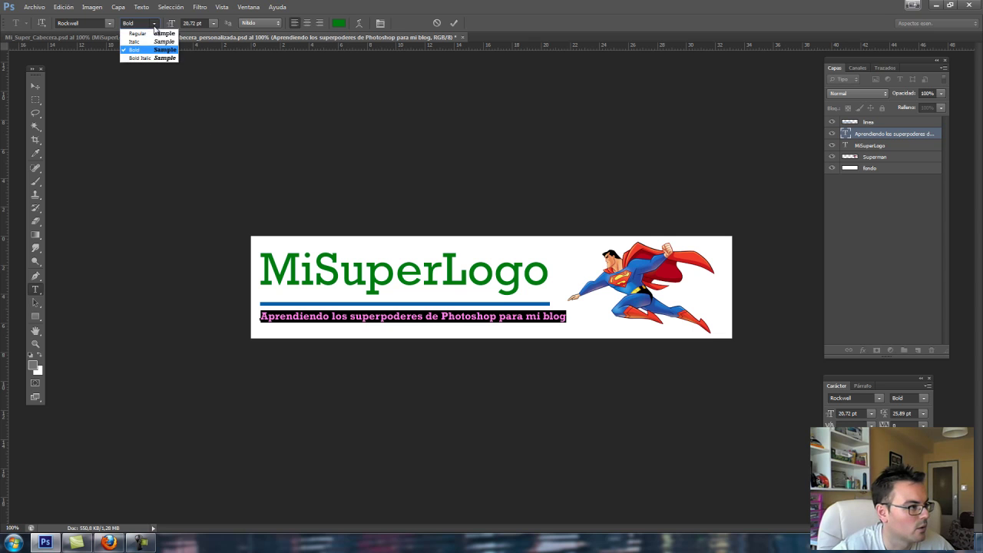
click(154, 34)
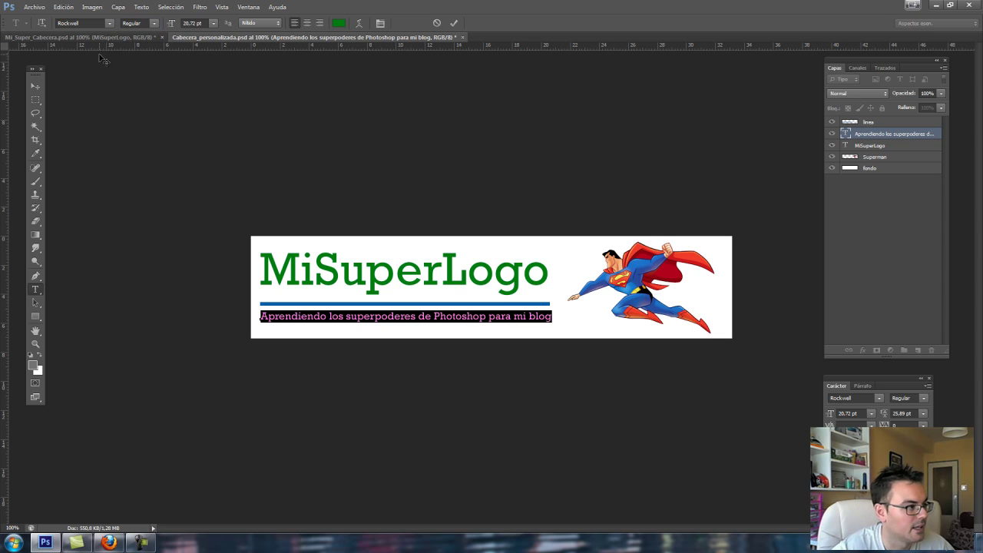
click(35, 85)
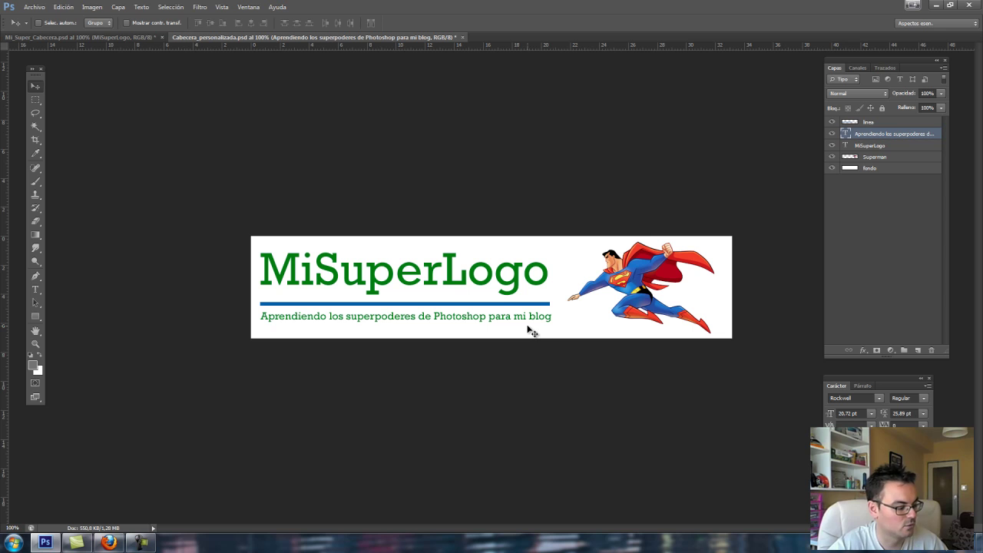
Shrink the subtitle slightly to fit under the line, then view Mi_Super_Cabecera.
key(ctrl+t)
drag(552, 325, 544, 323)
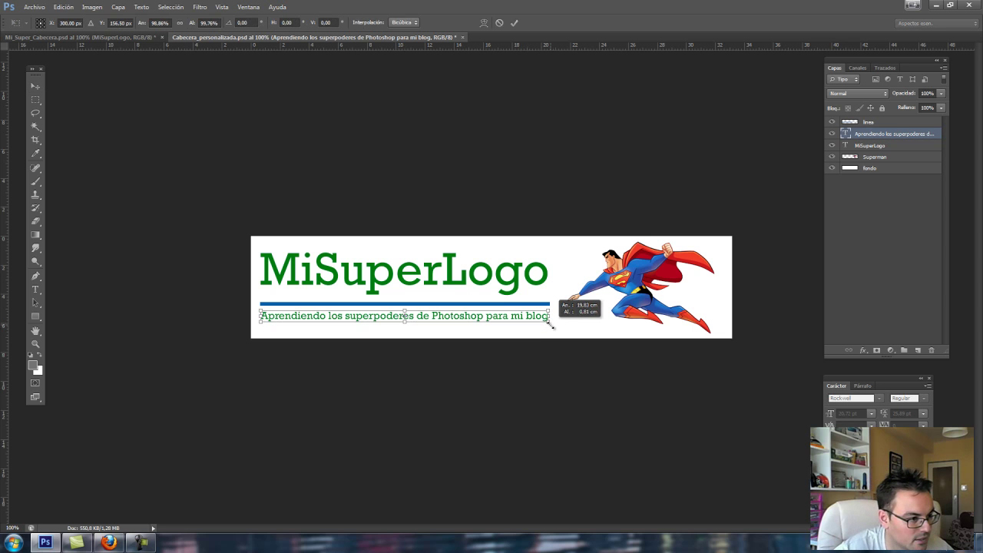
key(Return)
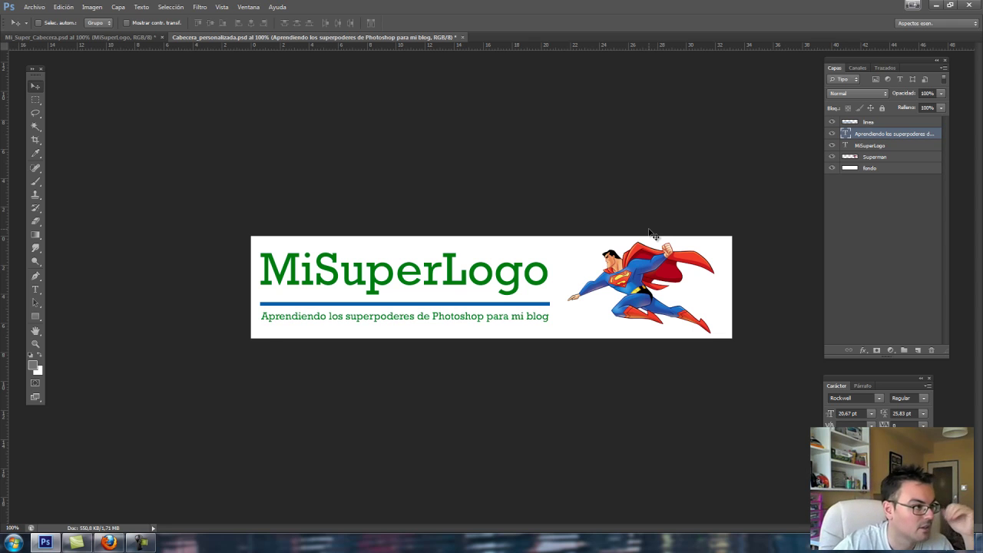
click(107, 36)
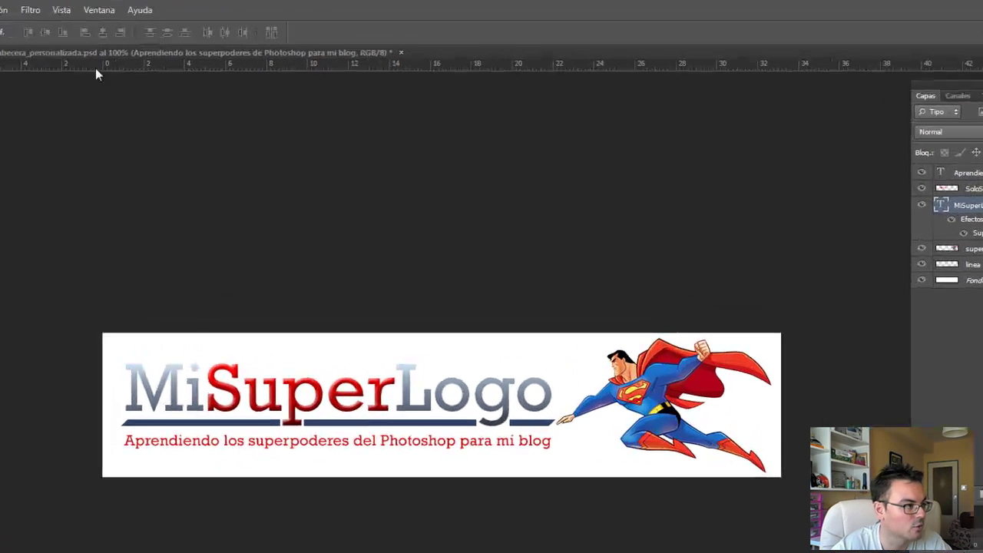
Return to Cabecera_personalizada and select the whole subtitle line.
click(236, 37)
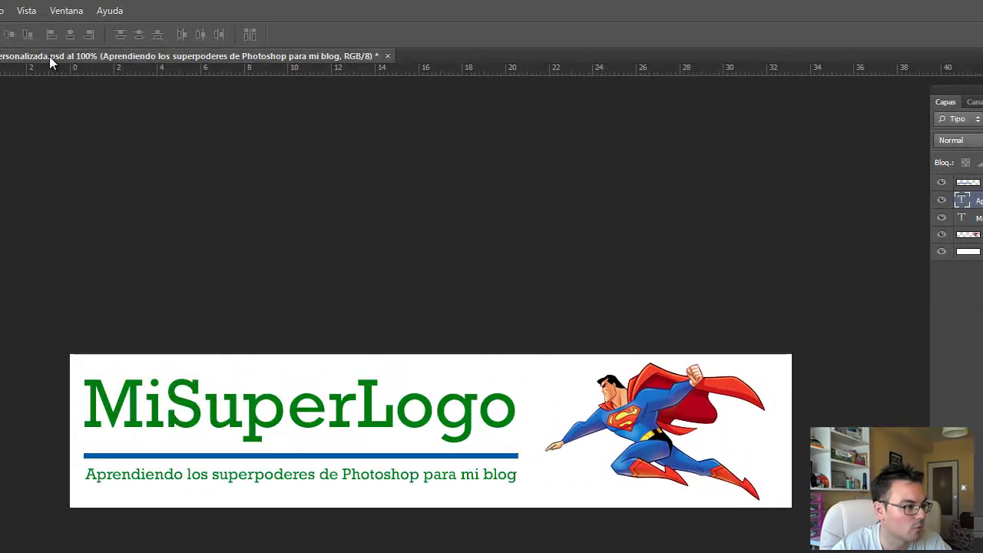
key(t)
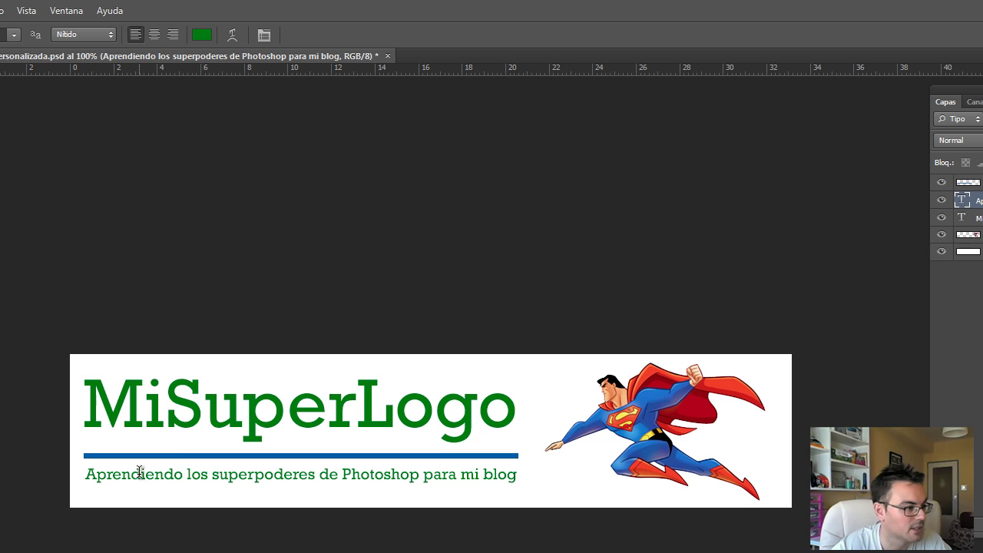
double_click(90, 474)
click(89, 474)
drag(90, 473, 564, 474)
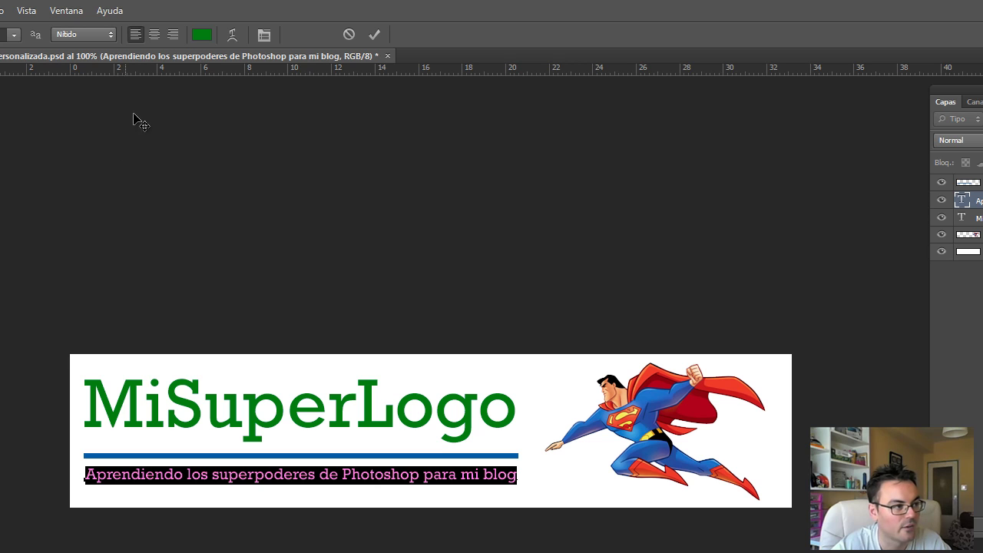
Colour the subtitle dark red (c11717) in the Color Picker and commit.
click(201, 35)
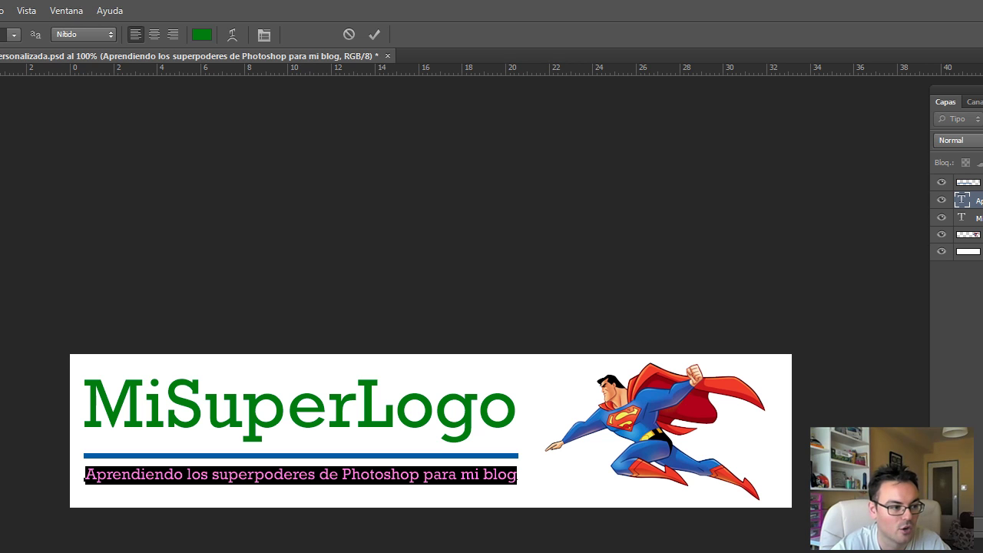
click(201, 35)
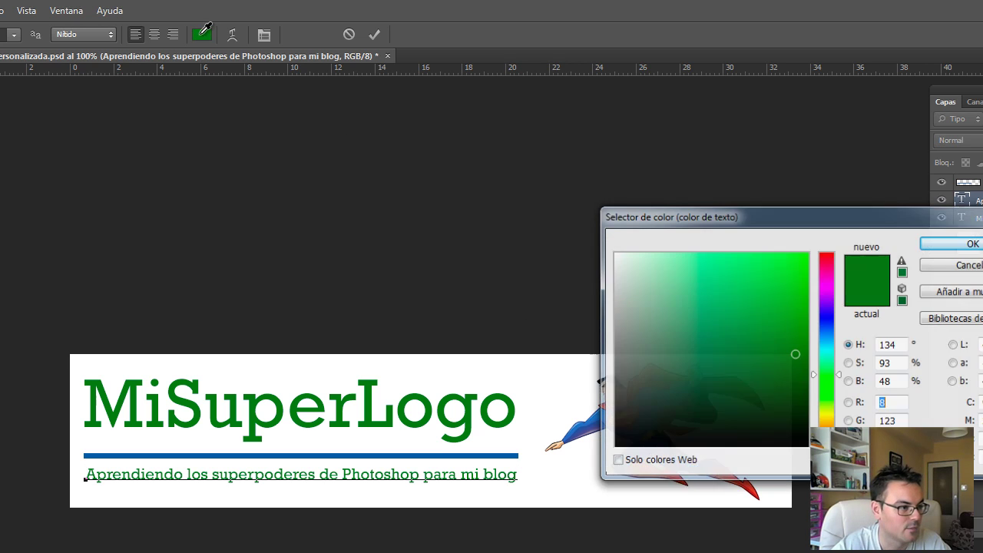
drag(827, 392, 826, 442)
drag(801, 336, 805, 307)
drag(818, 415, 822, 449)
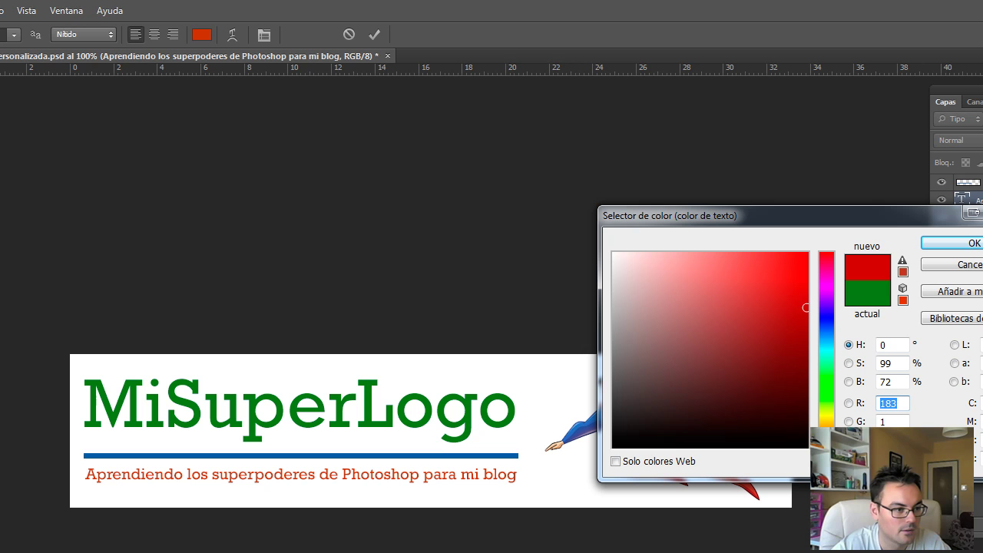
drag(799, 311, 784, 299)
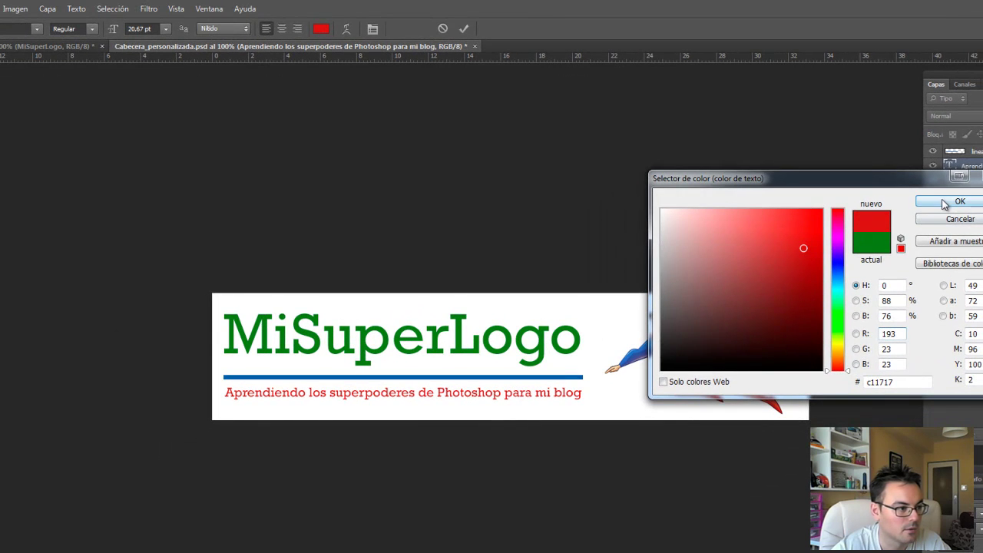
click(943, 203)
click(2, 72)
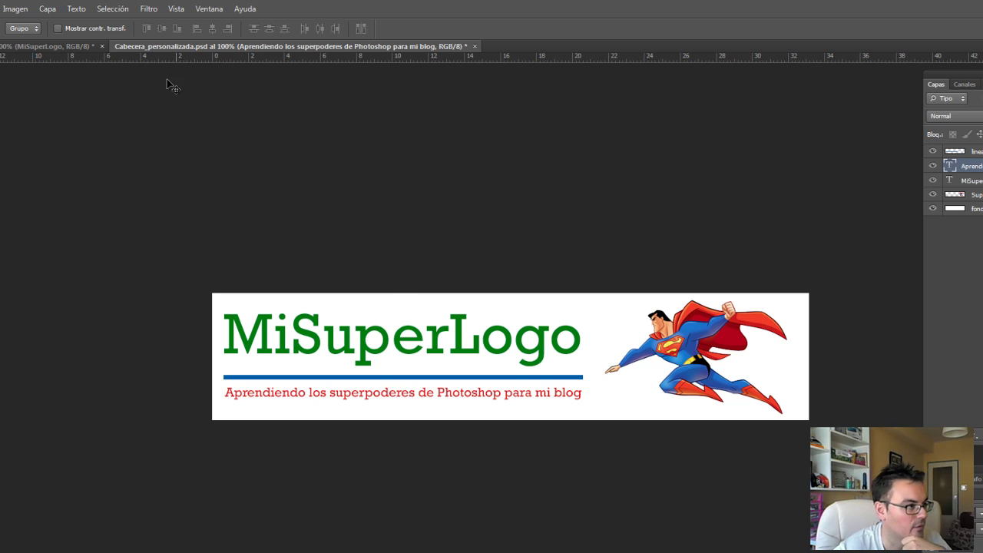
Select the MiSuperLogo layer and nudge it down onto the blue line, matching Mi_Super_Cabecera.
click(72, 49)
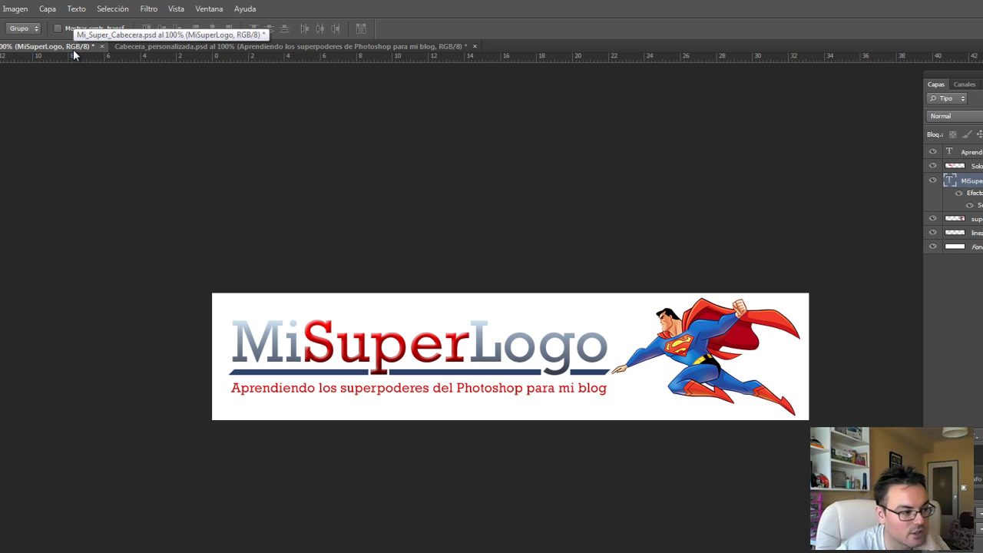
click(253, 45)
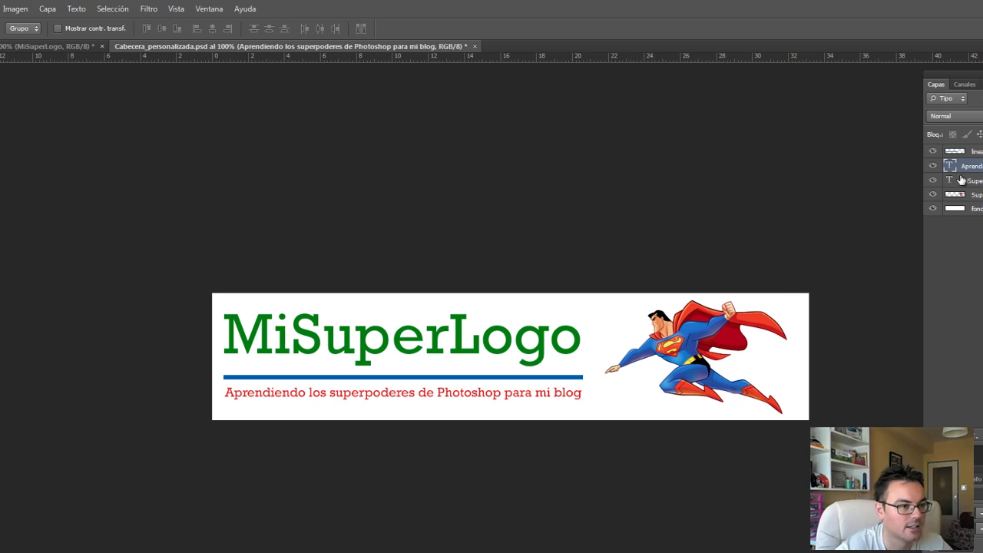
key(alt+bracketleft)
key(Down)
key(Down)
key(Down)
key(Down)
key(Down)
key(Down)
key(Down)
key(Down)
key(Down)
key(Down)
key(Down)
key(Down)
key(Up)
key(Up)
key(Up)
key(Up)
key(Up)
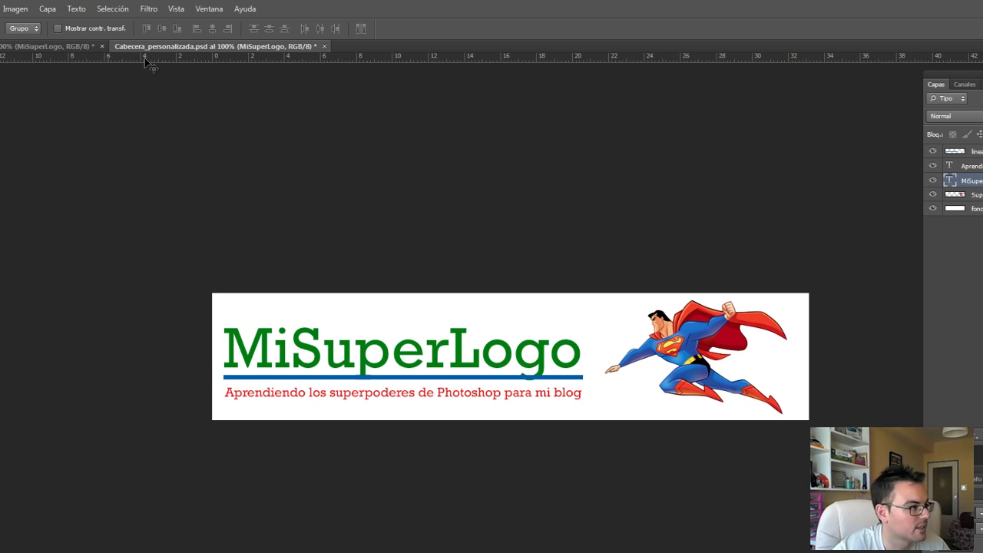
Recheck against the Mi_Super_Cabecera reference, zoom out on the banner, and select the linea layer.
click(41, 46)
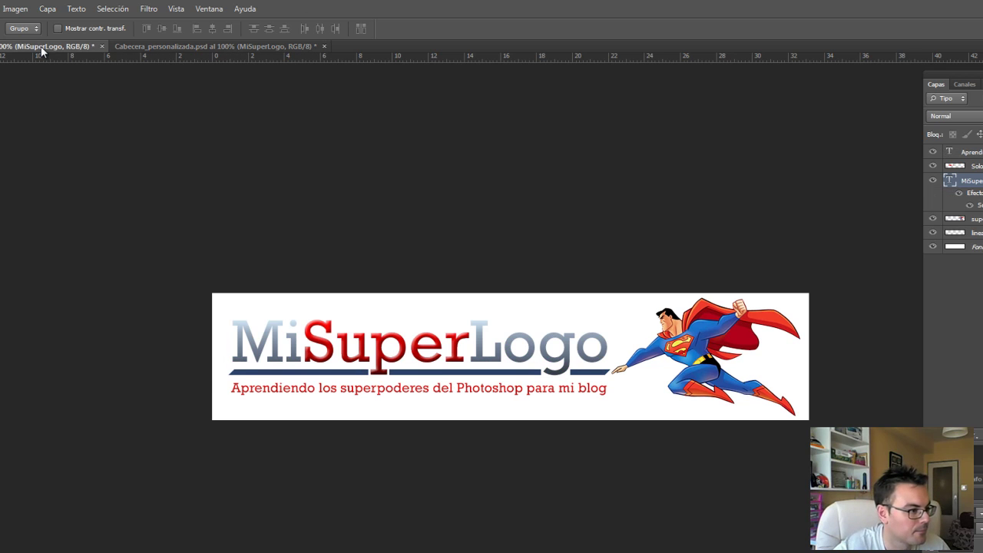
click(196, 47)
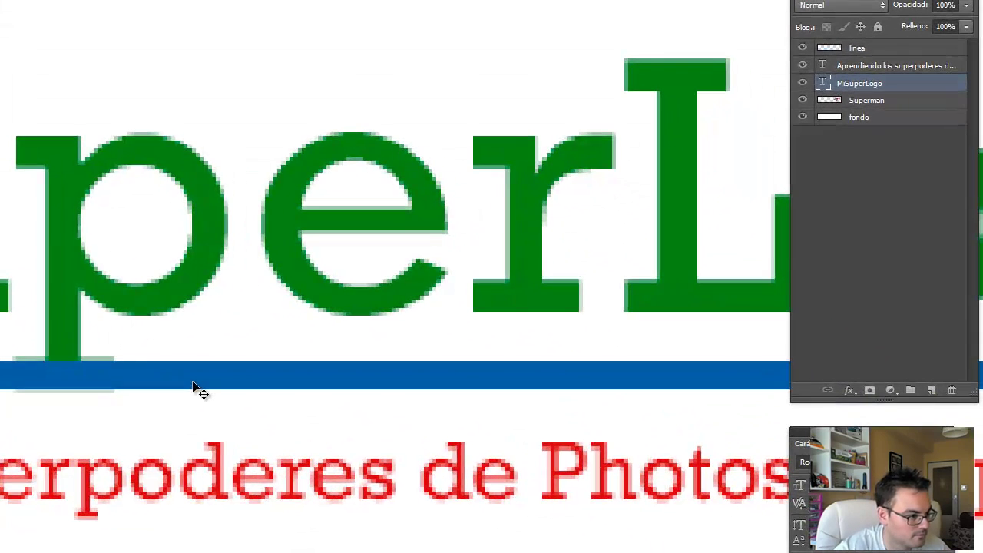
key(ctrl+minus)
key(ctrl+minus)
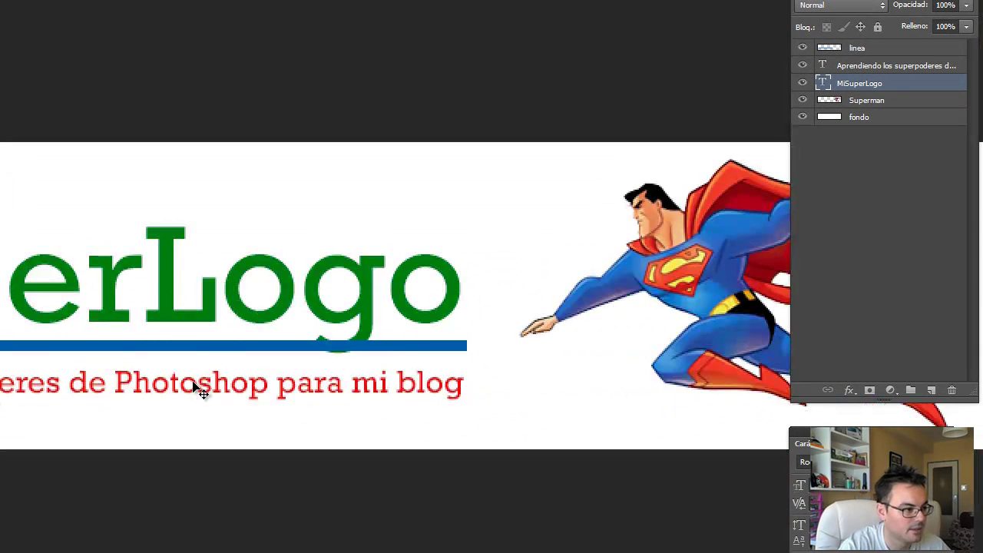
key(ctrl+minus)
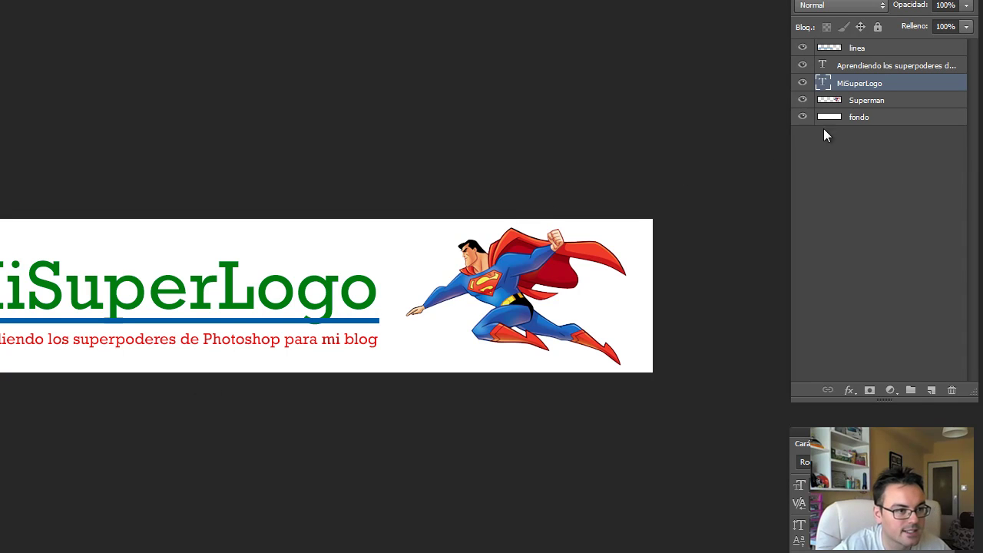
click(868, 51)
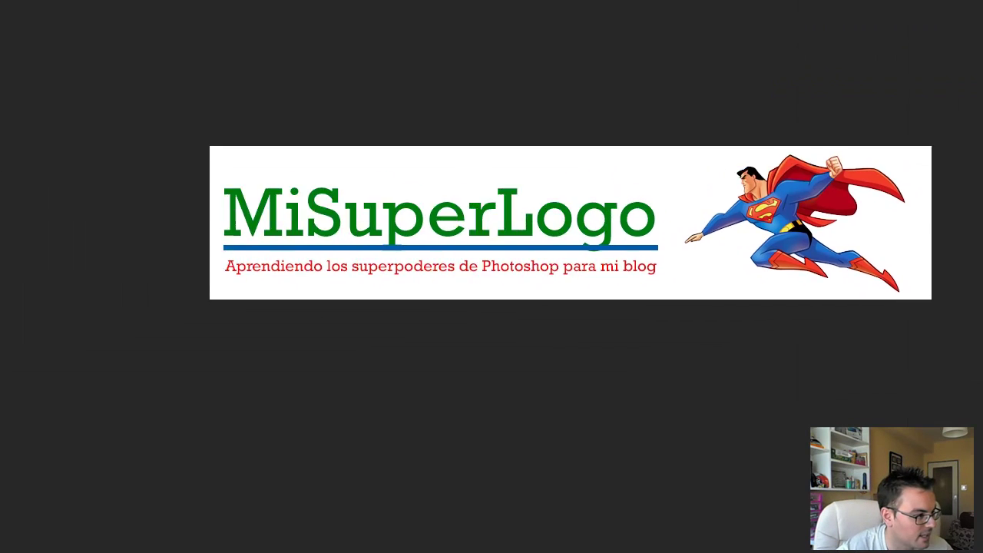
Zoom in closely on the logo's S and u letters with the Zoom tool.
click(61, 265)
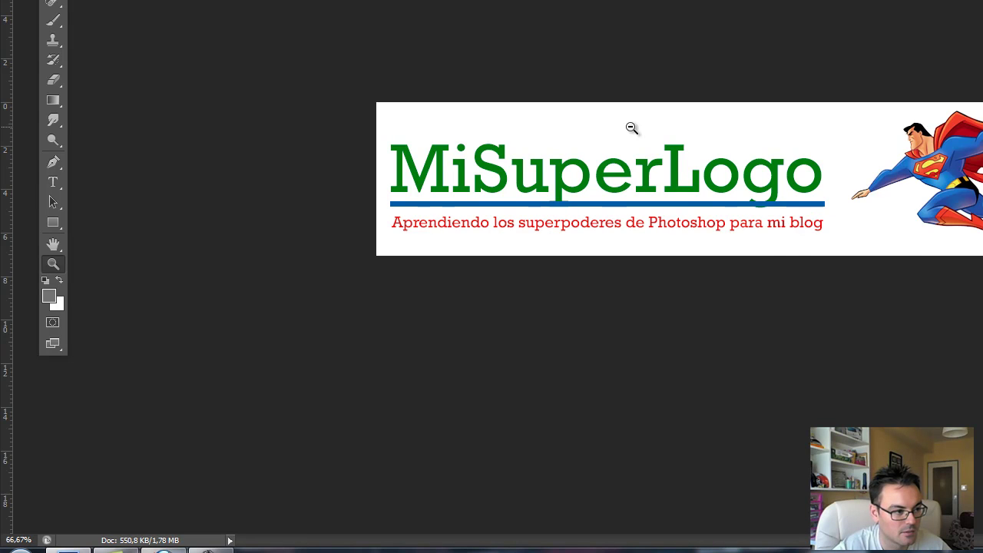
alt+click(631, 128)
alt+click(635, 131)
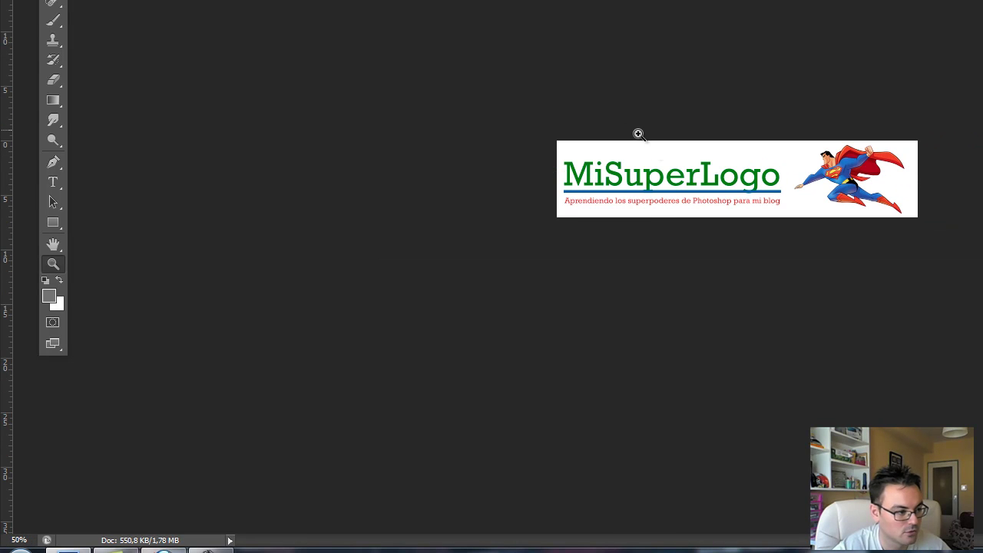
click(690, 188)
click(689, 186)
click(687, 182)
click(687, 183)
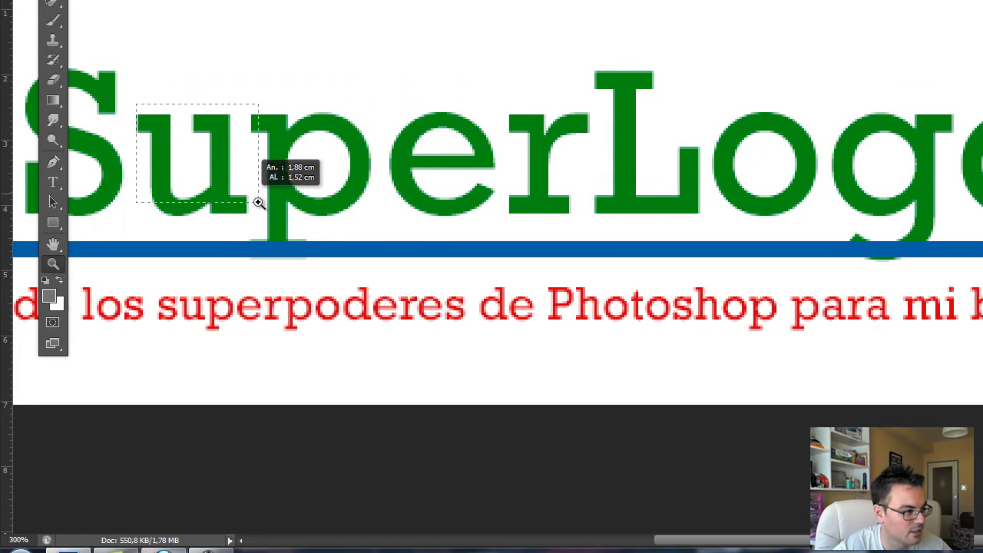
drag(144, 118, 435, 317)
Exit full-screen mode and dock the floating Tools panel at the left edge.
key(f)
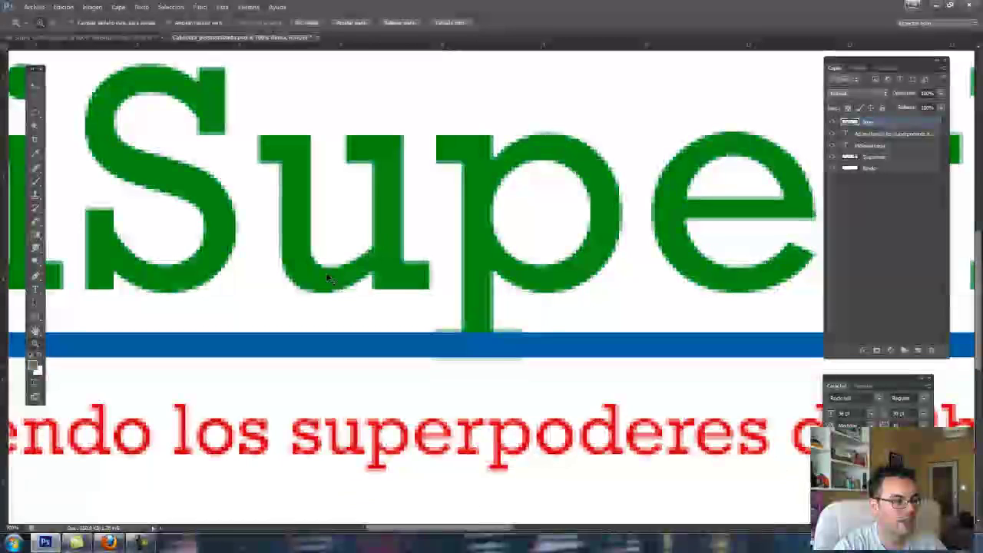
scroll(328, 280, down, 3)
scroll(328, 281, down, 2)
scroll(327, 277, down, 1)
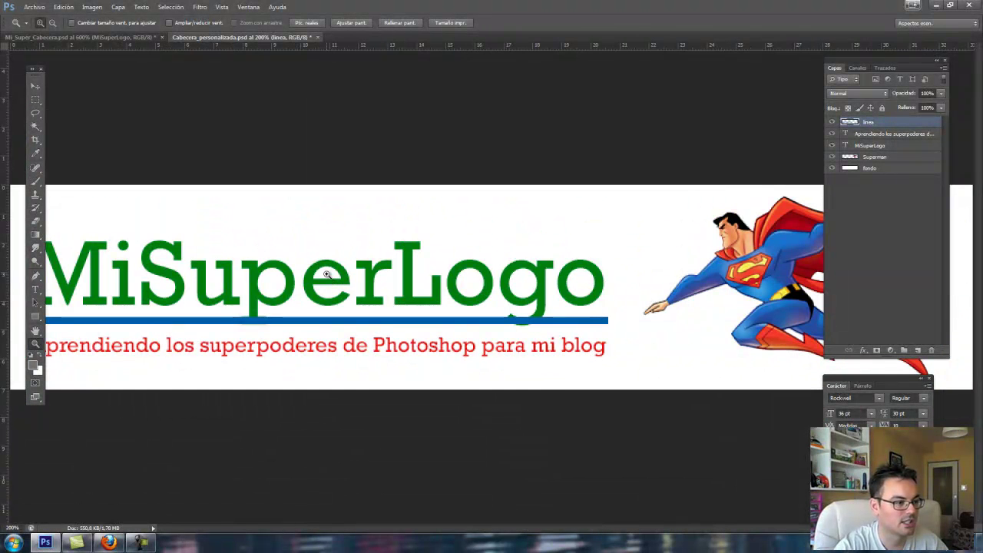
drag(39, 79, 19, 86)
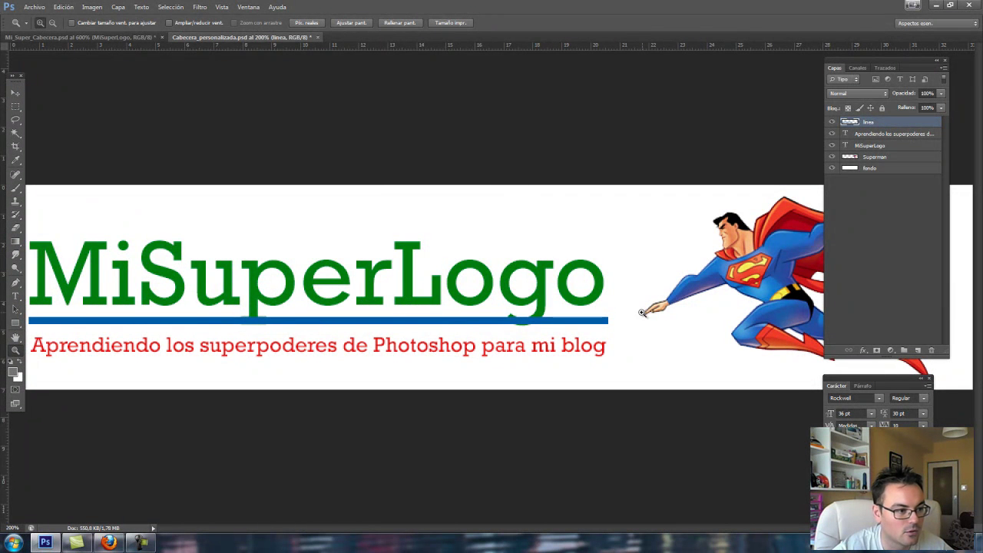
View the whole Mi_Super_Cabecera reference, then return to Cabecera_personalizada with the Move tool.
click(77, 37)
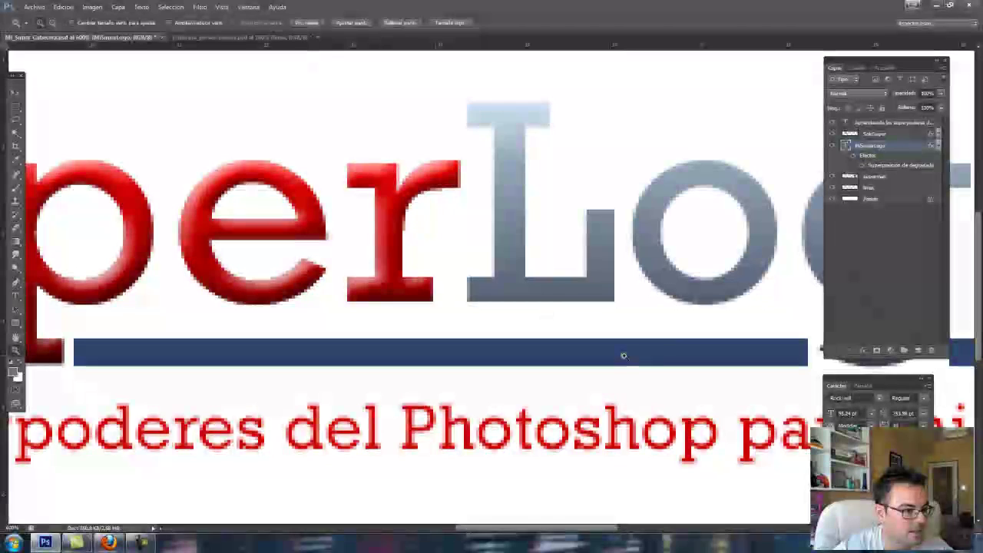
key(ctrl+minus)
key(ctrl+minus)
key(ctrl+minus)
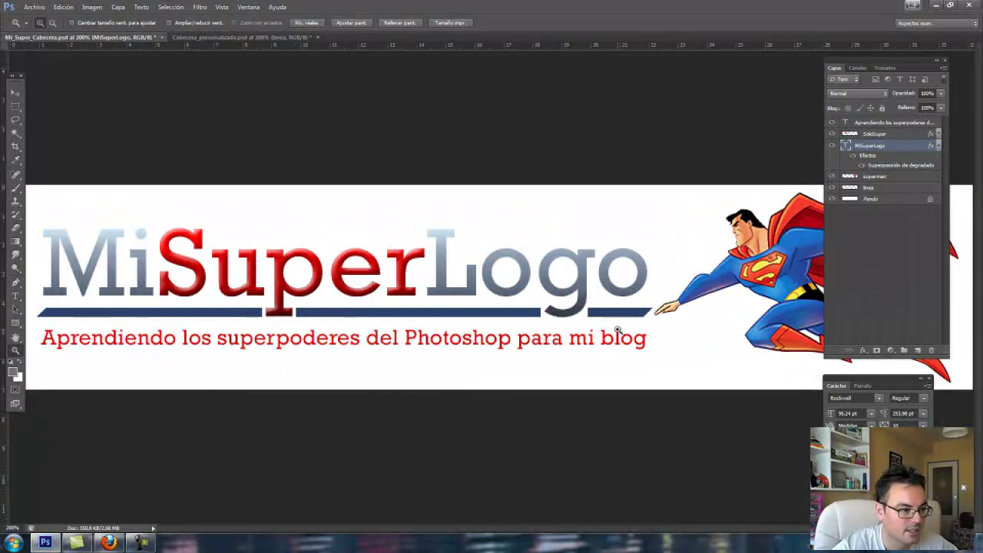
click(244, 37)
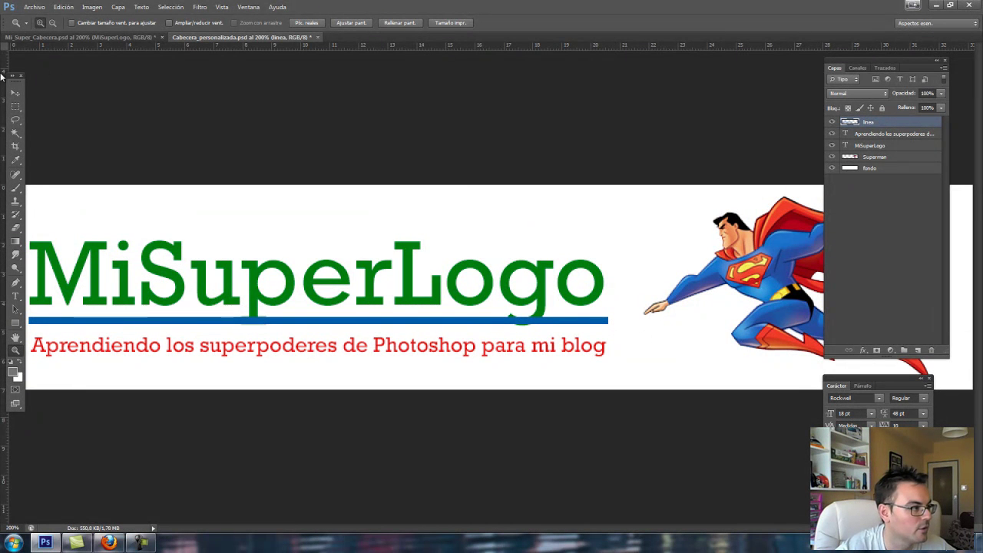
click(16, 94)
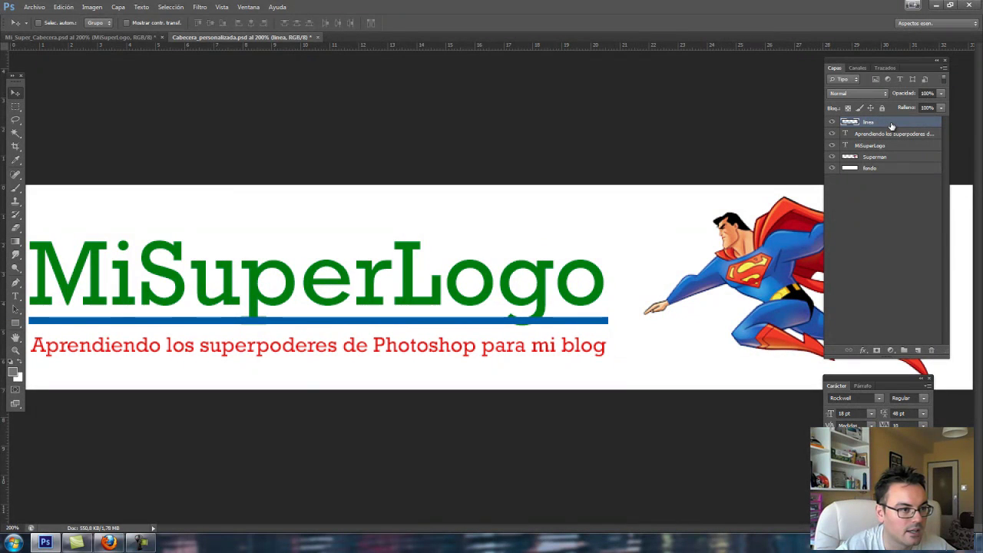
Skew the blue linea line with Edición > Transformar > Sesgar about -47° for slanted ends.
click(62, 7)
mouse_move(77, 206)
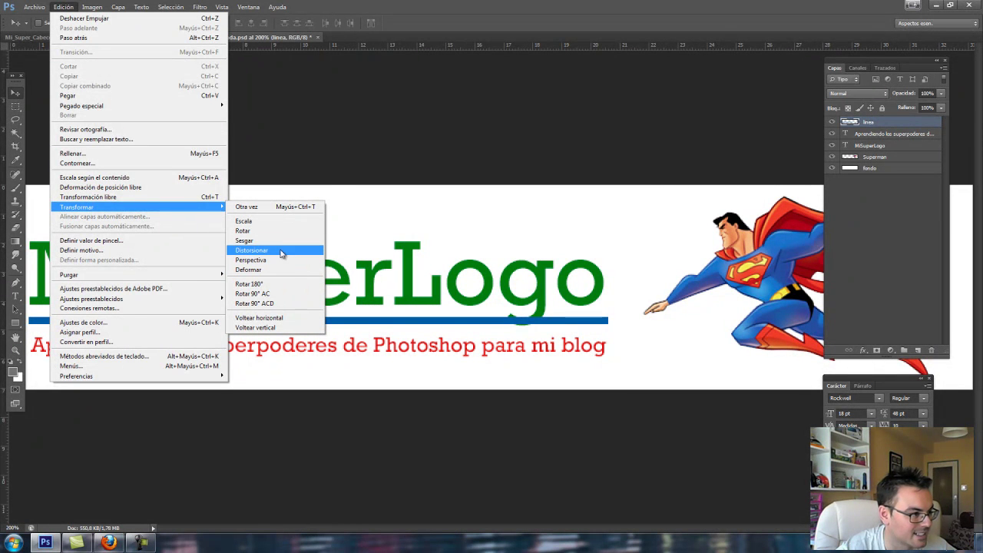
click(279, 244)
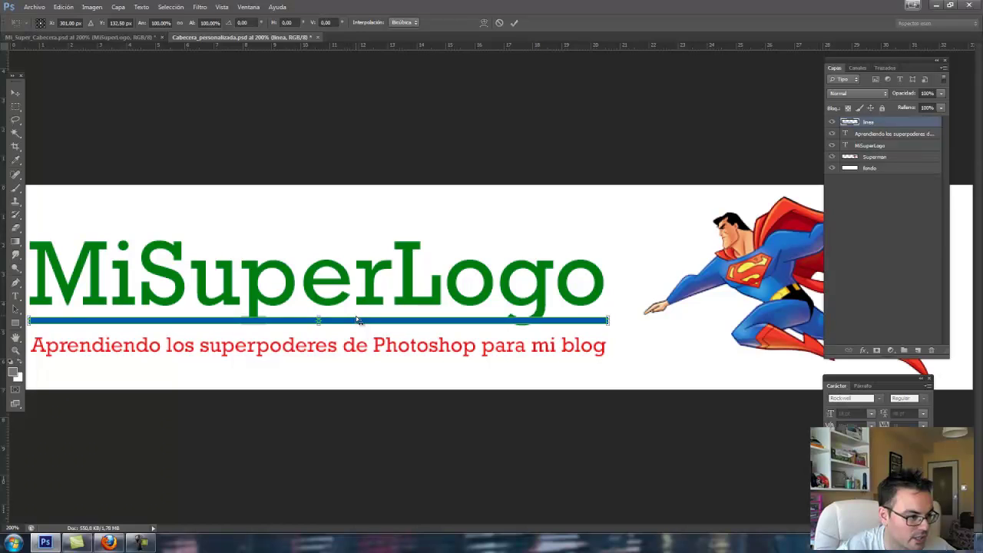
drag(359, 320, 365, 324)
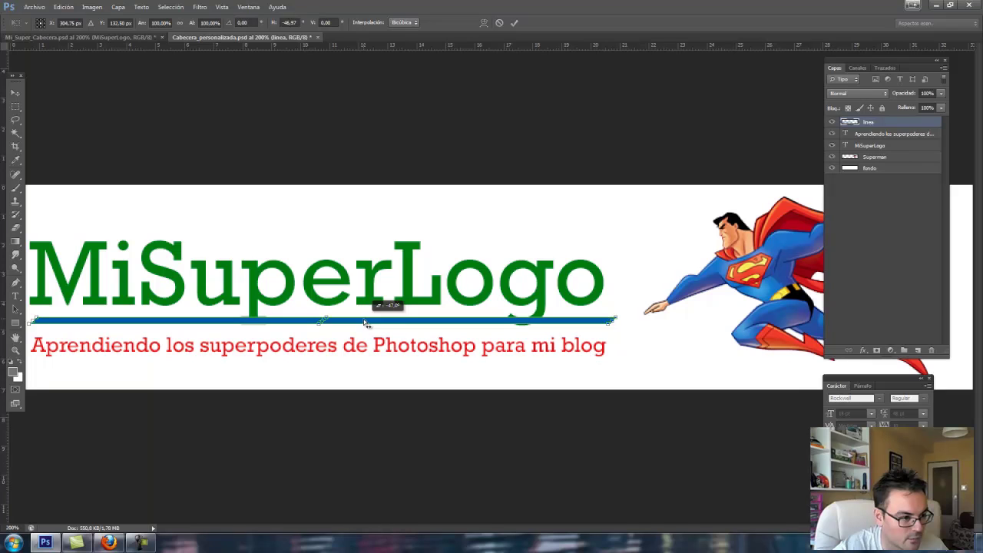
drag(364, 323, 364, 322)
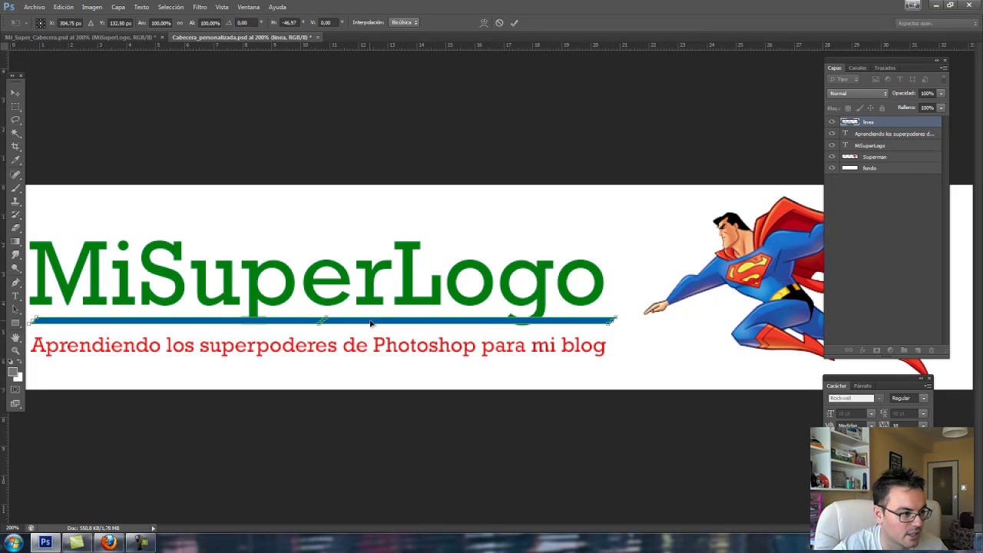
key(Return)
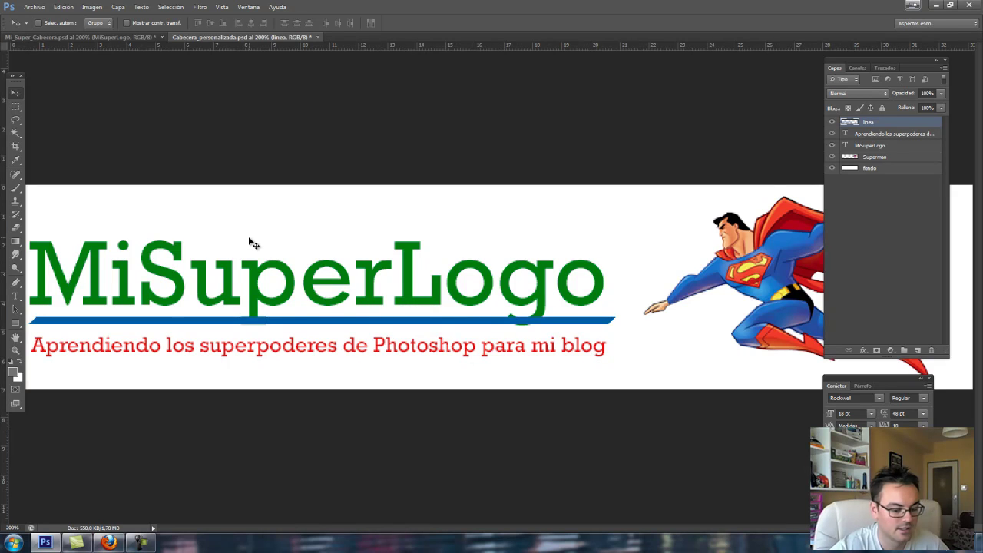
key(ctrl+minus)
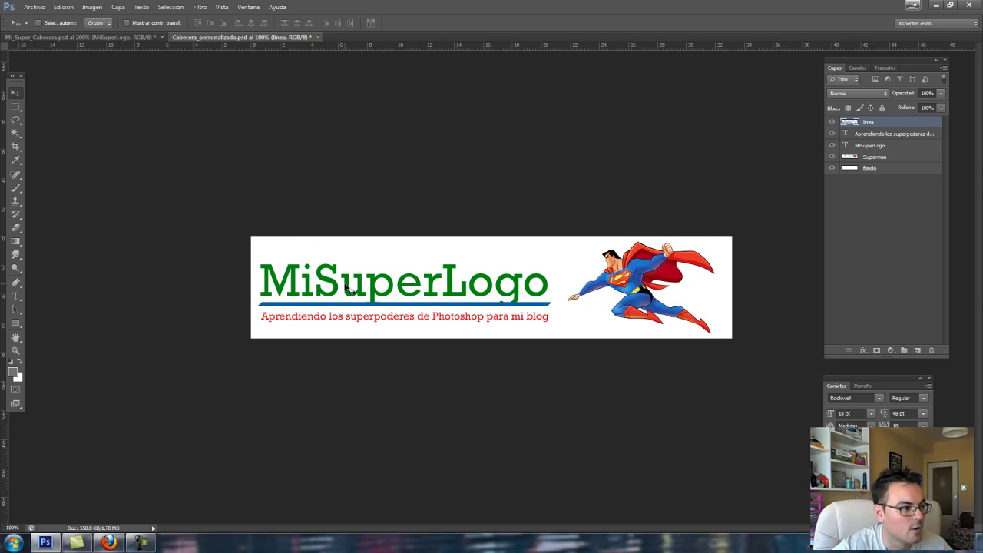
Zoom in on the blue line and try a marquee selection, undoing an accidental green fill.
mouse_move(382, 294)
mouse_down()
mouse_move(359, 281)
mouse_move(412, 330)
mouse_up()
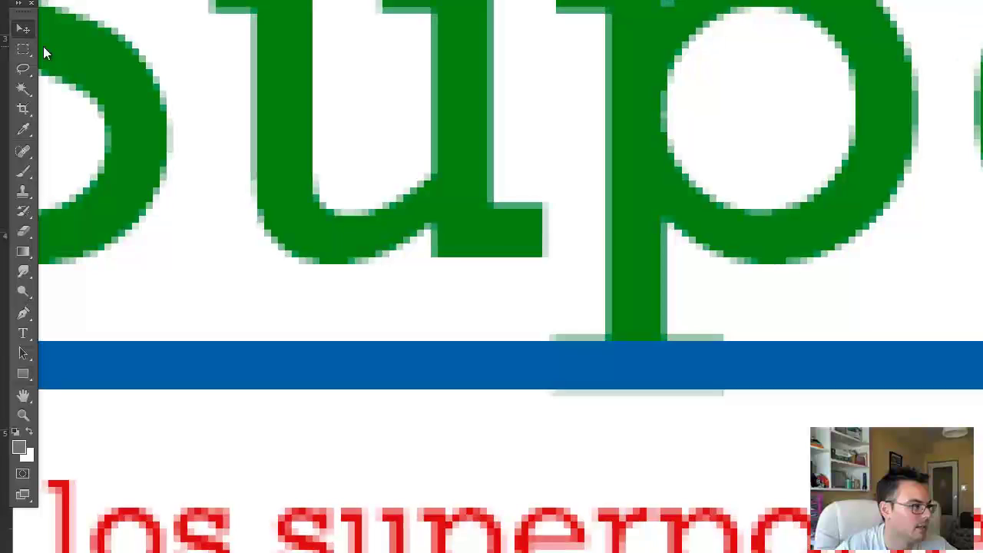
click(23, 51)
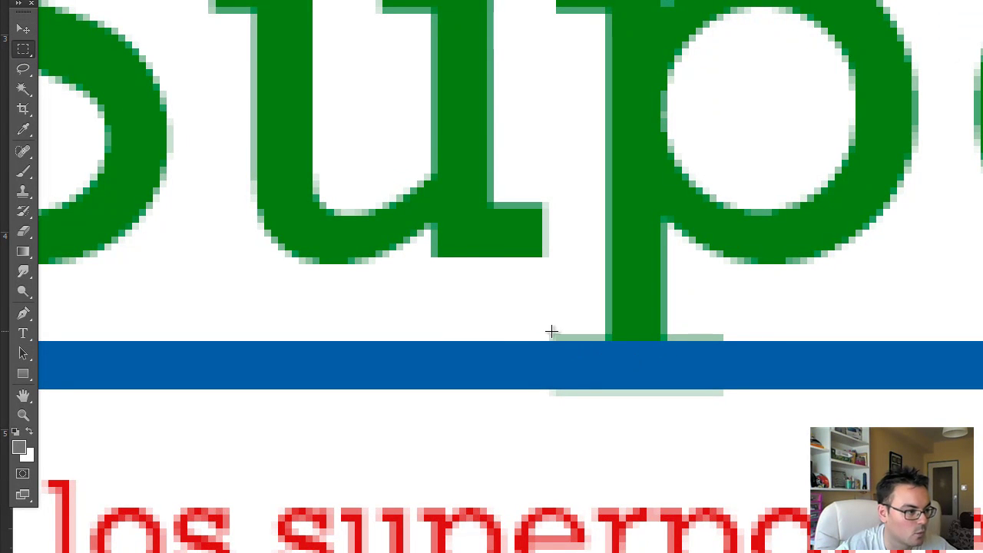
drag(528, 313, 746, 410)
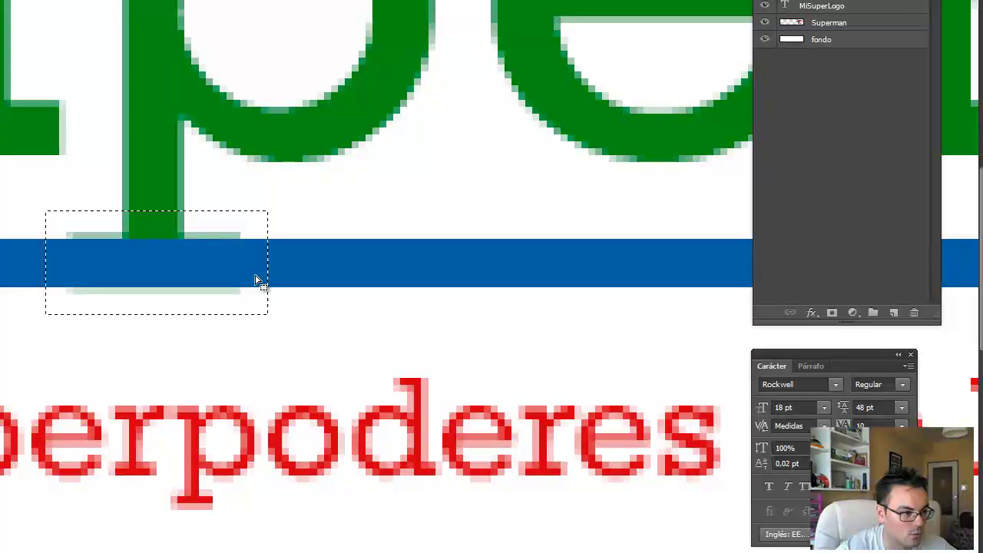
key(shift+Left)
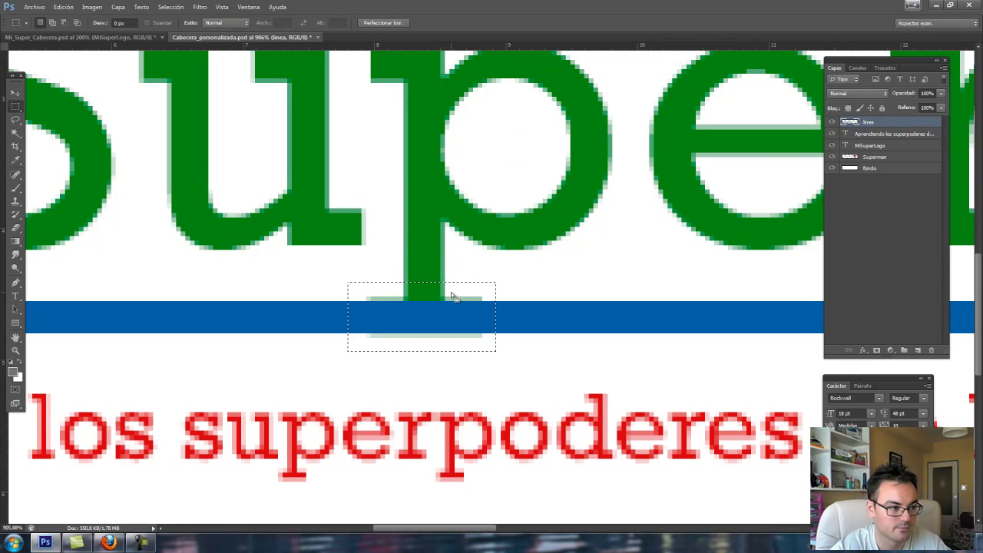
key(alt+BackSpace)
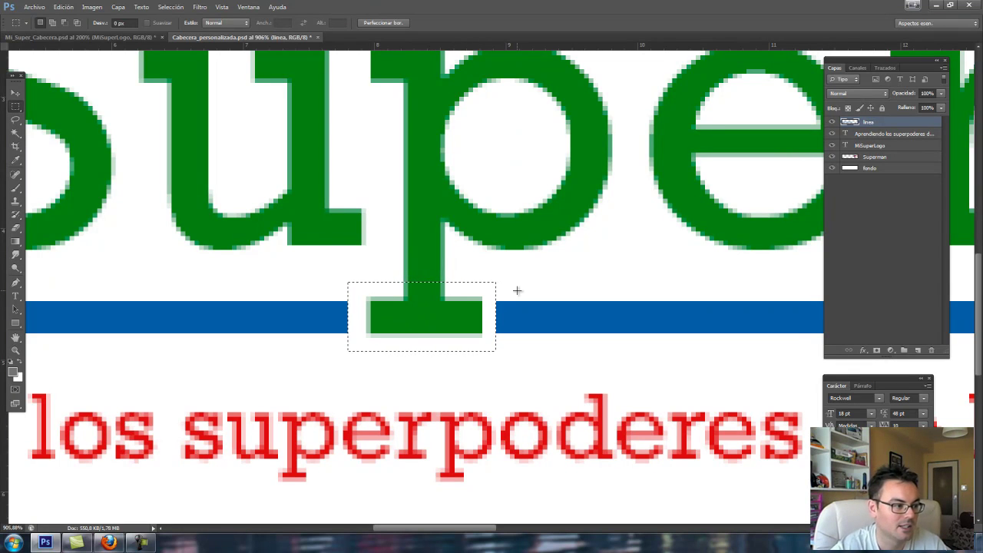
key(ctrl+z)
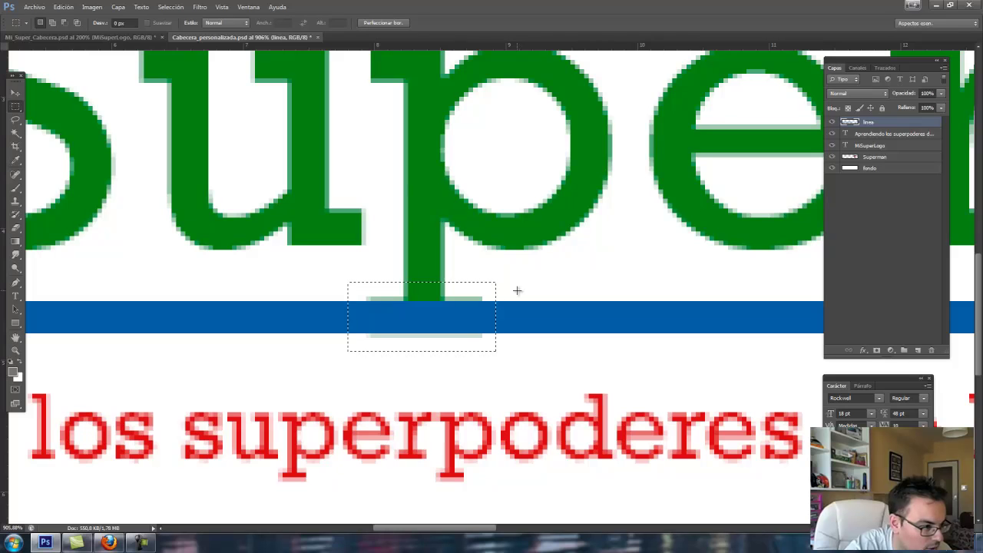
Select the blue line around the p's descender and clear it.
click(371, 294)
drag(354, 288, 495, 350)
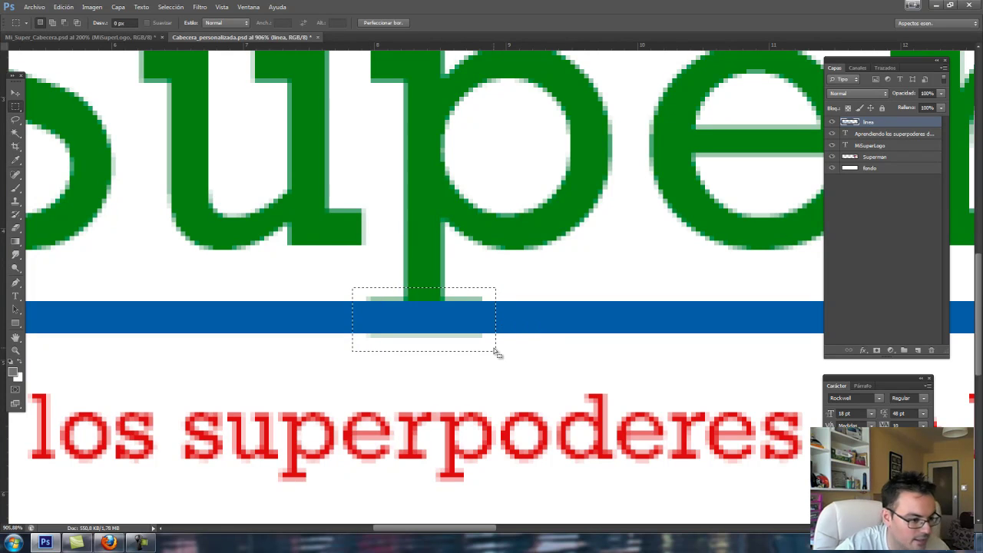
key(alt+BackSpace)
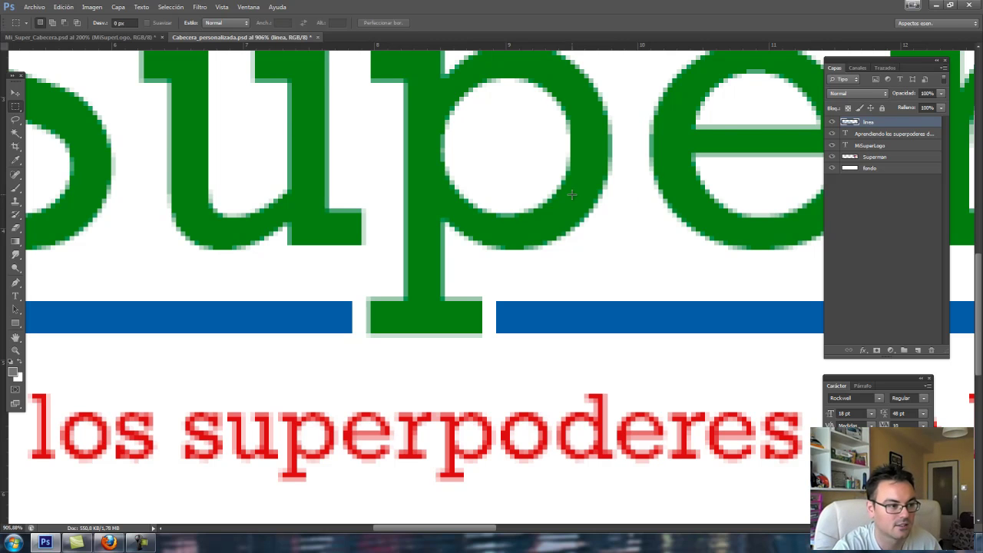
Zoom in on where the g's descender crosses the blue line.
scroll(572, 200, down, 1)
scroll(572, 200, down, 2)
scroll(572, 198, down, 1)
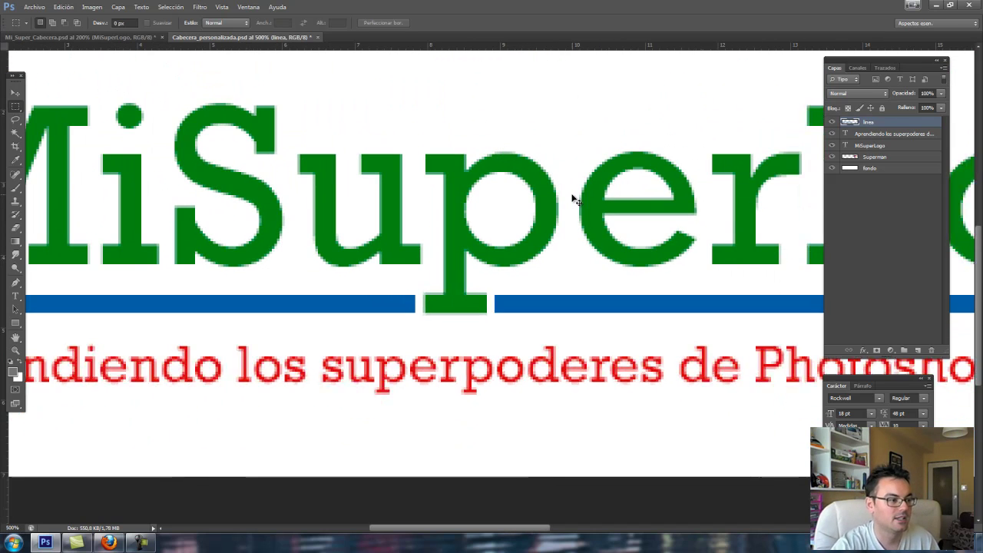
scroll(575, 197, right, 5)
scroll(390, 253, right, 3)
scroll(376, 258, right, 2)
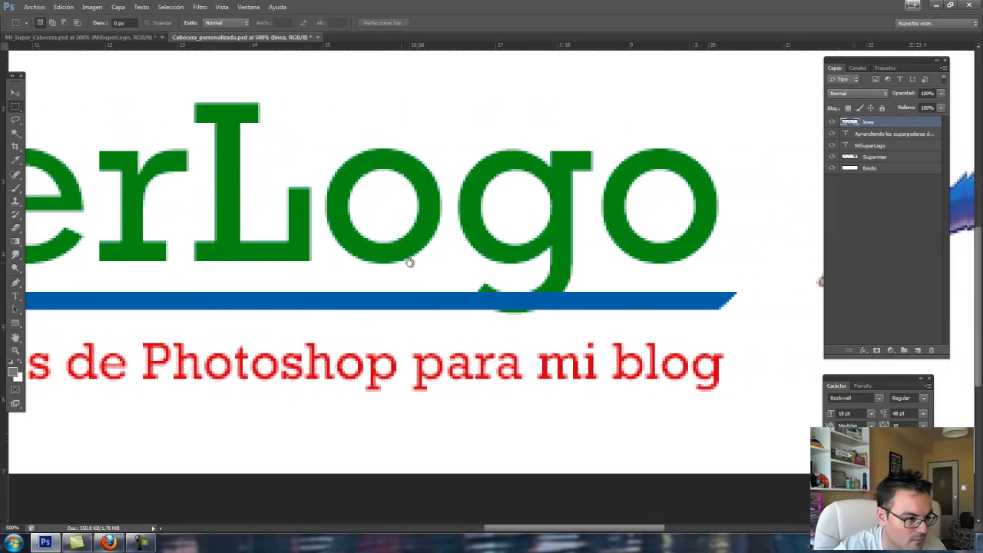
scroll(400, 261, right, 1)
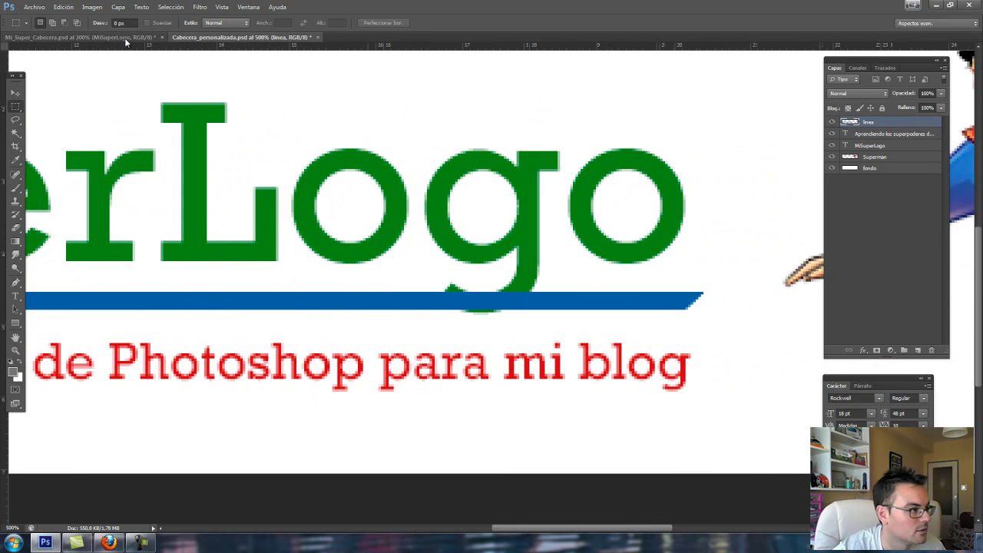
click(127, 37)
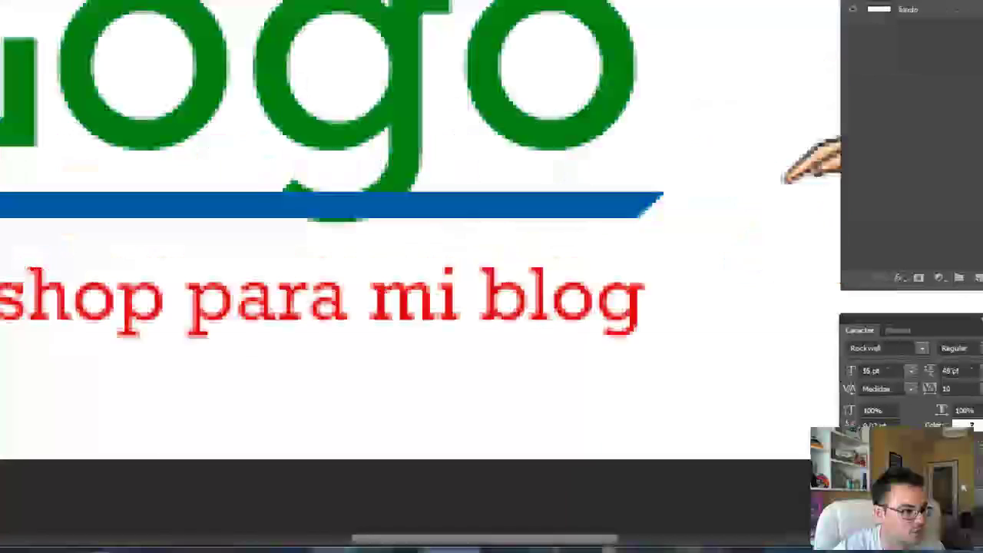
drag(192, 90, 514, 330)
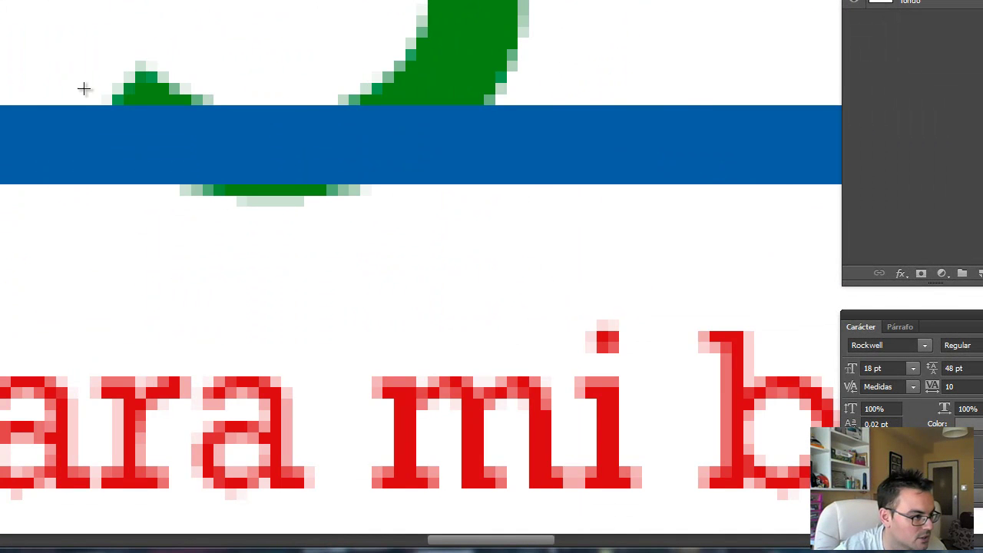
Delete the blue line around the g's tail, deselect, and view at 100%.
drag(75, 95, 520, 206)
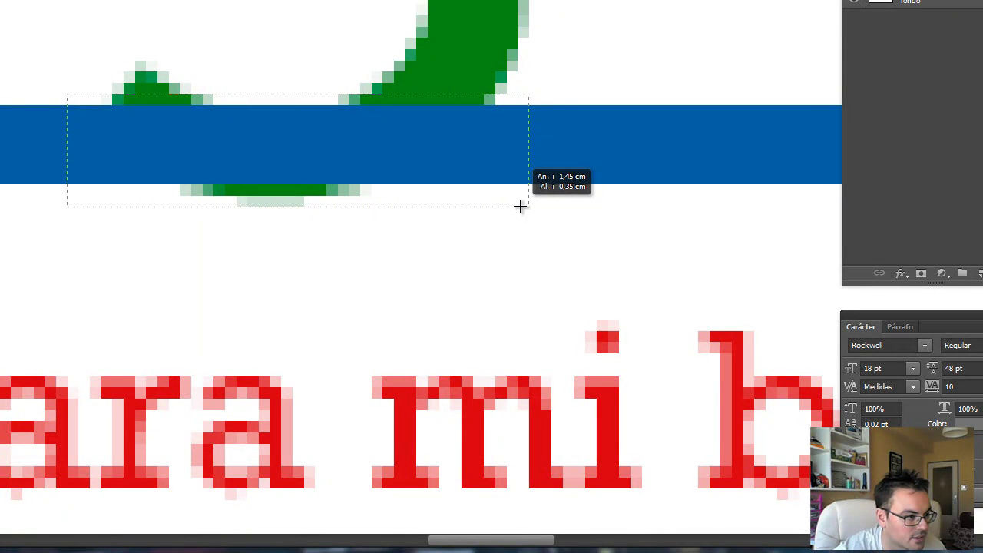
drag(521, 206, 520, 215)
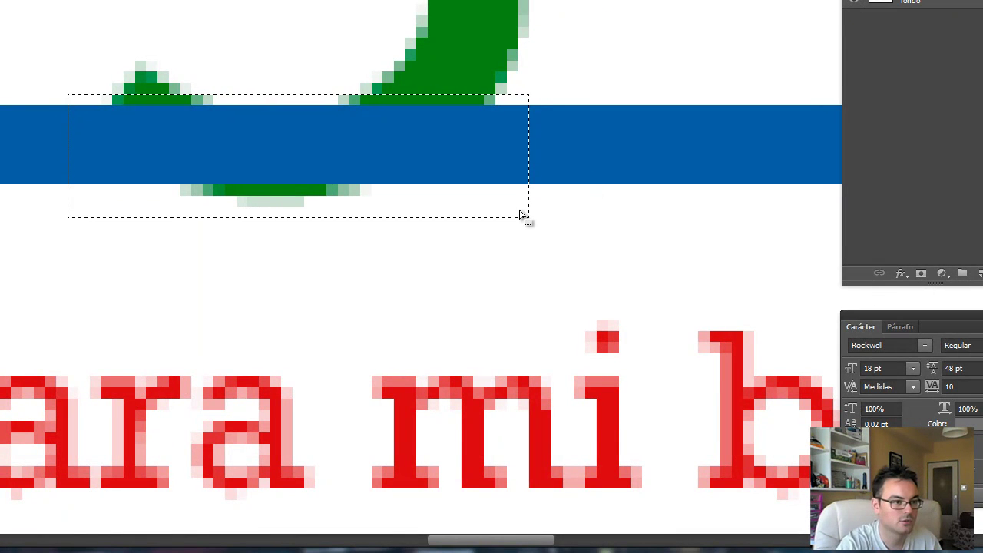
key(Delete)
key(ctrl+d)
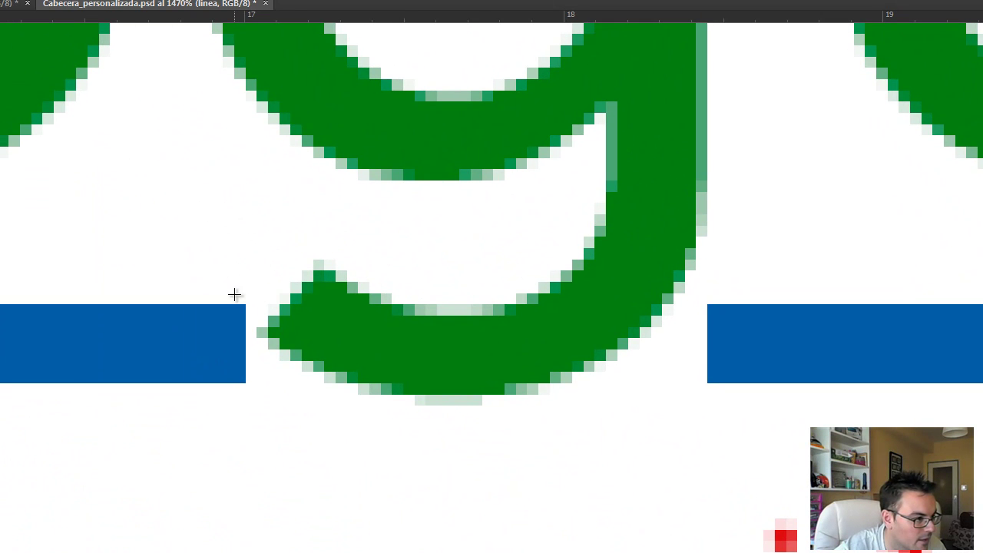
drag(235, 294, 324, 405)
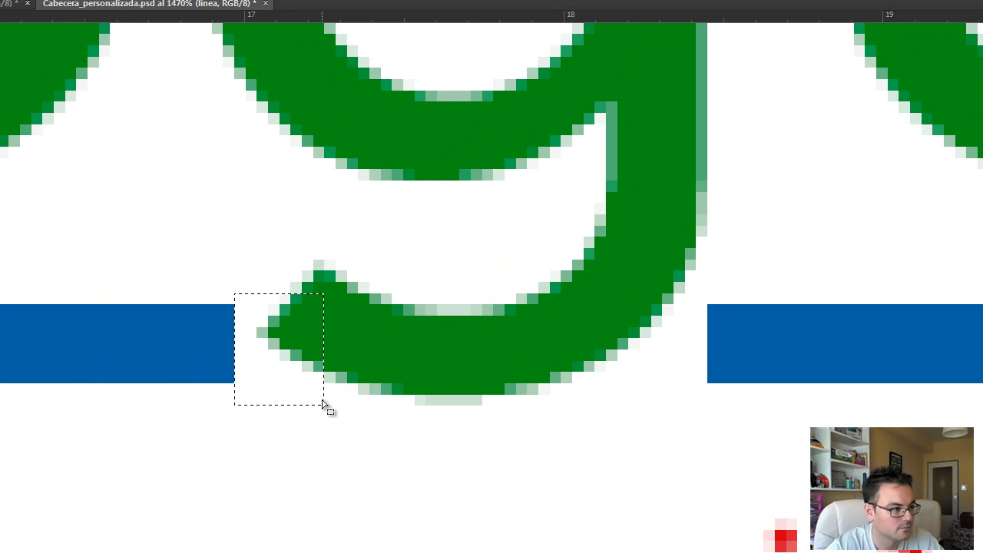
key(ctrl+d)
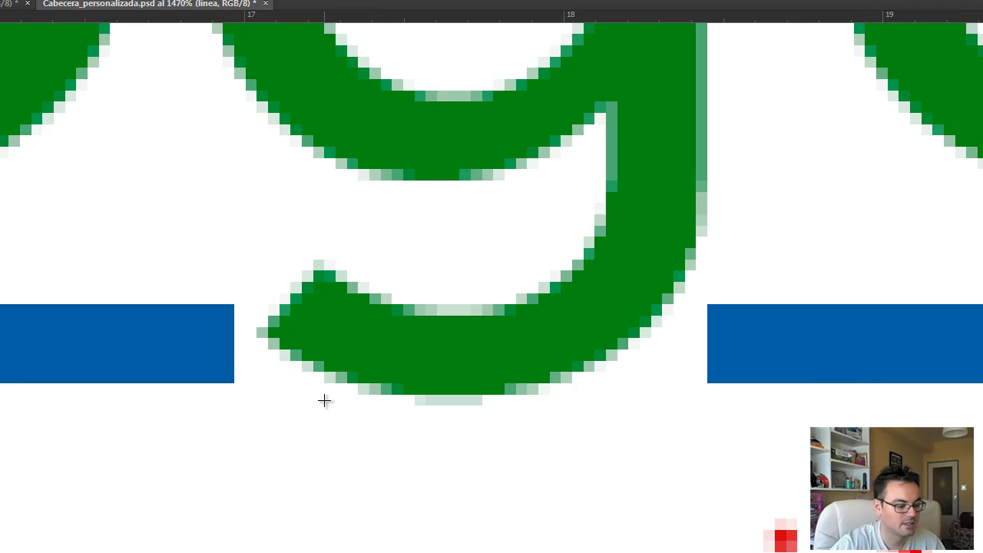
key(ctrl+1)
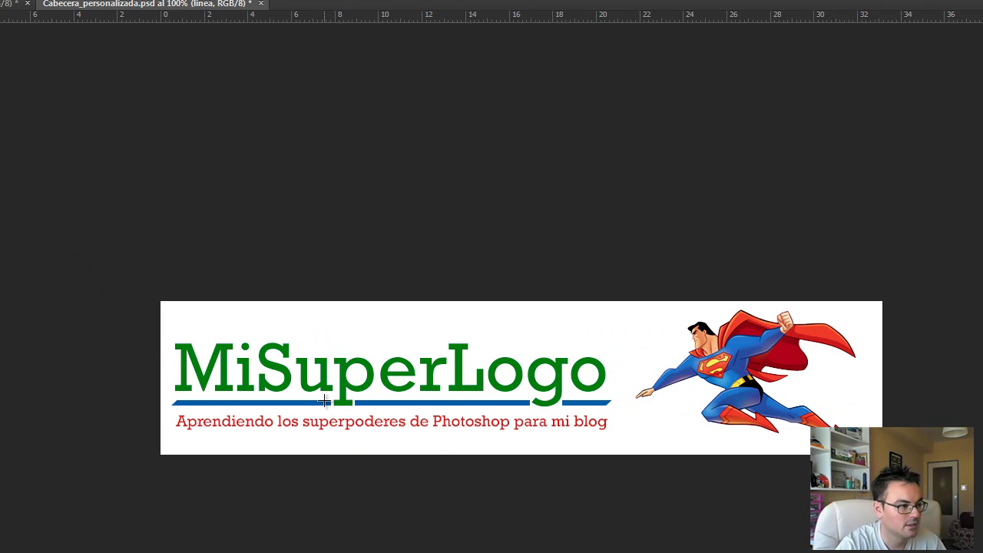
Back in Cabecera_personalizada, Ctrl-click the linea layer thumbnail to select the blue line's pixels.
click(6, 3)
click(72, 5)
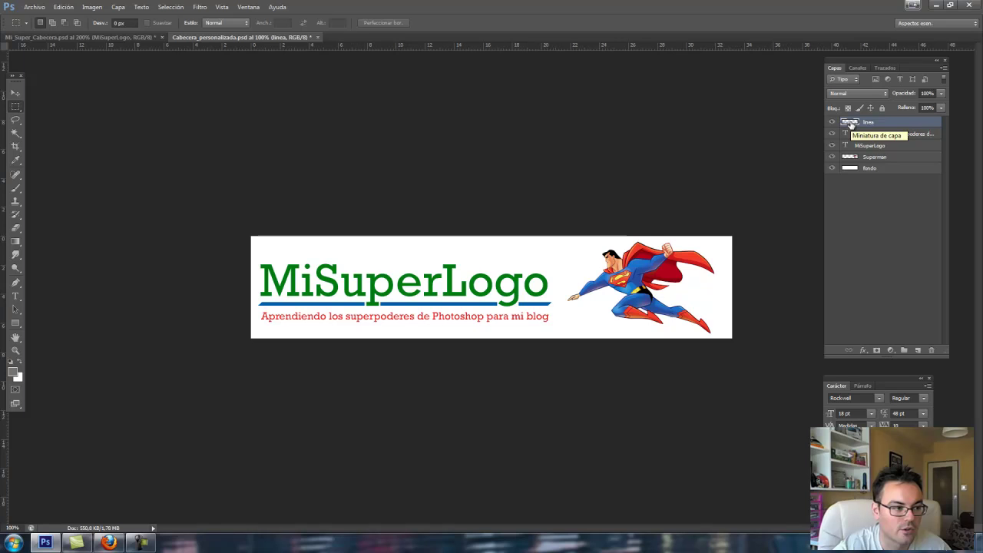
ctrl+click(851, 125)
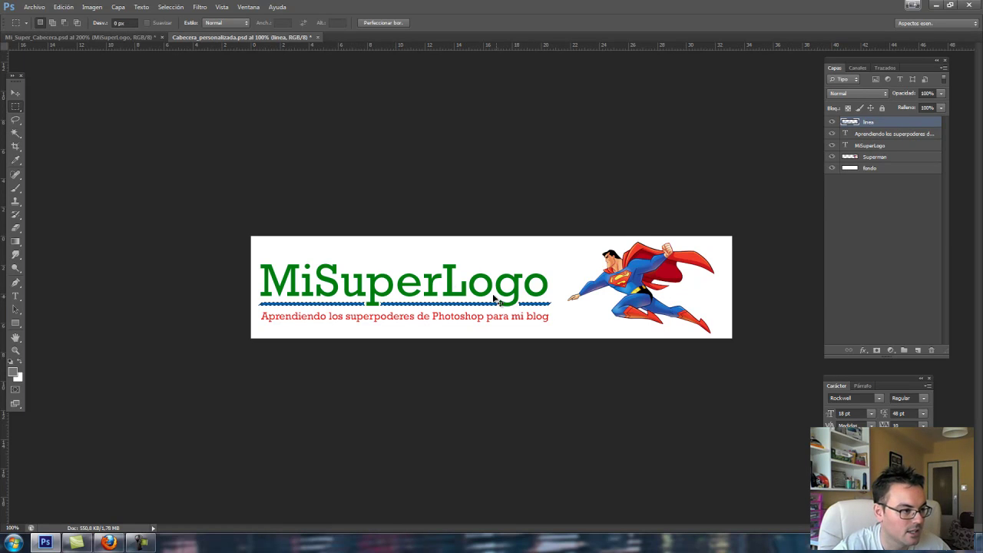
scroll(478, 267, up, 5)
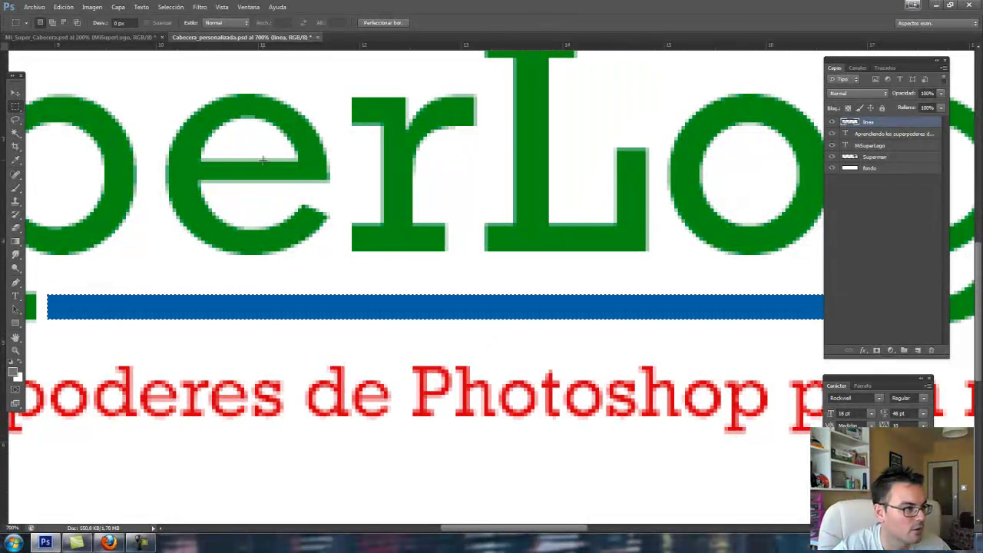
Set the foreground colour to the dark blue #0b508a.
key(i)
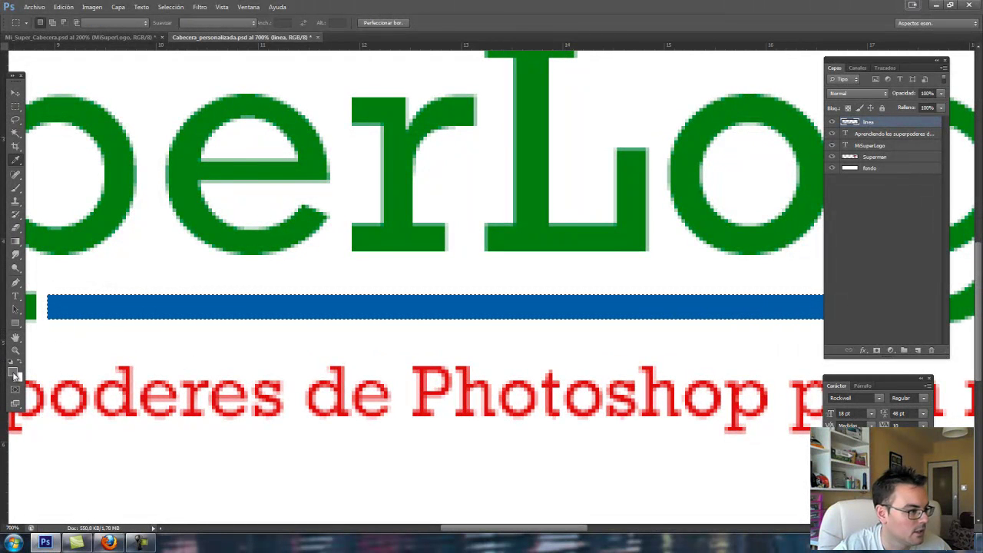
click(13, 374)
click(727, 238)
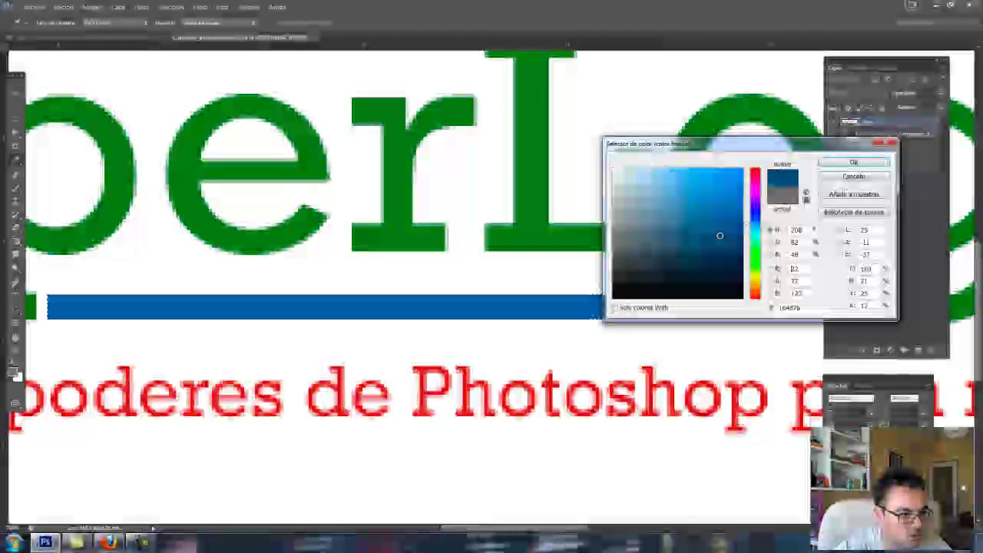
drag(720, 235, 732, 228)
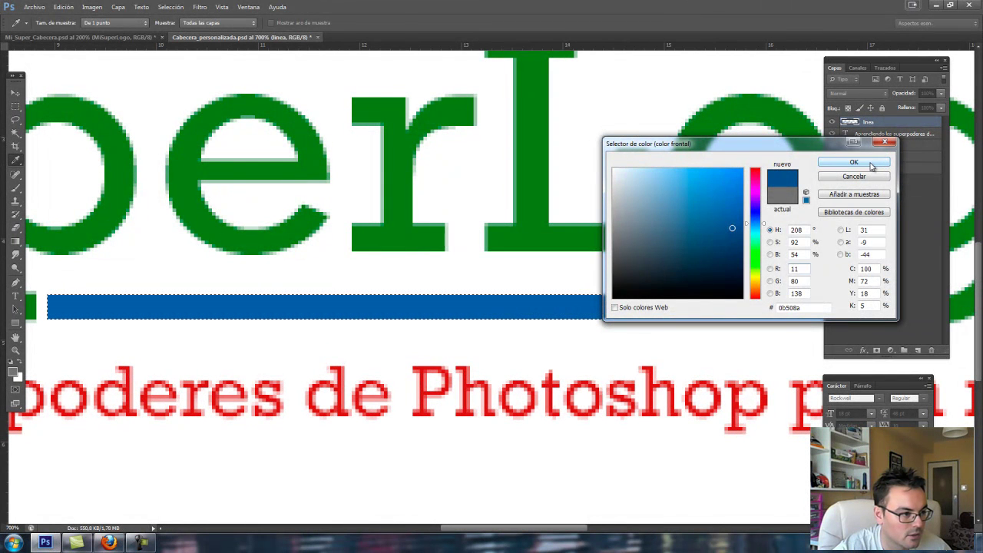
click(870, 164)
Fill the line selection with the foreground colour via Edición > Rellenar, then deselect.
key(m)
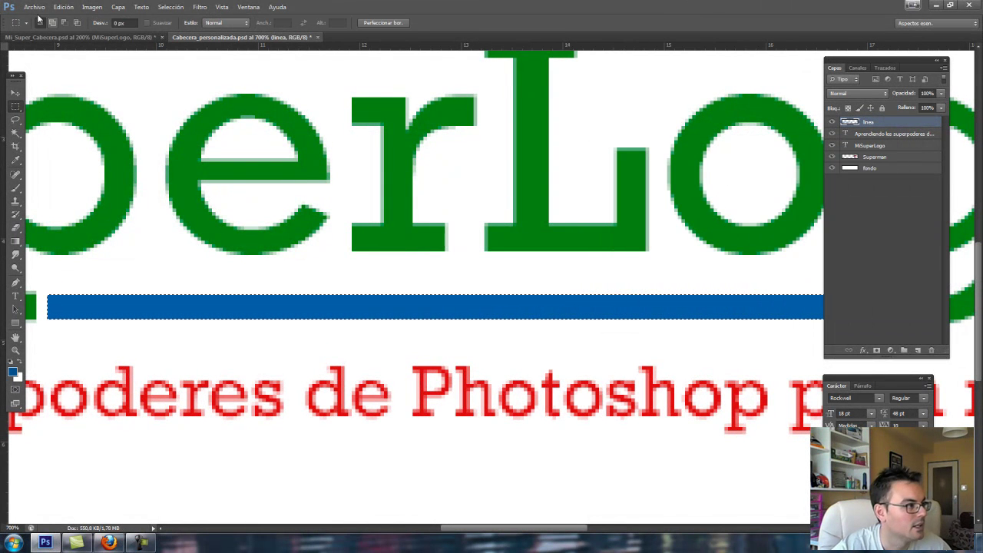
click(63, 7)
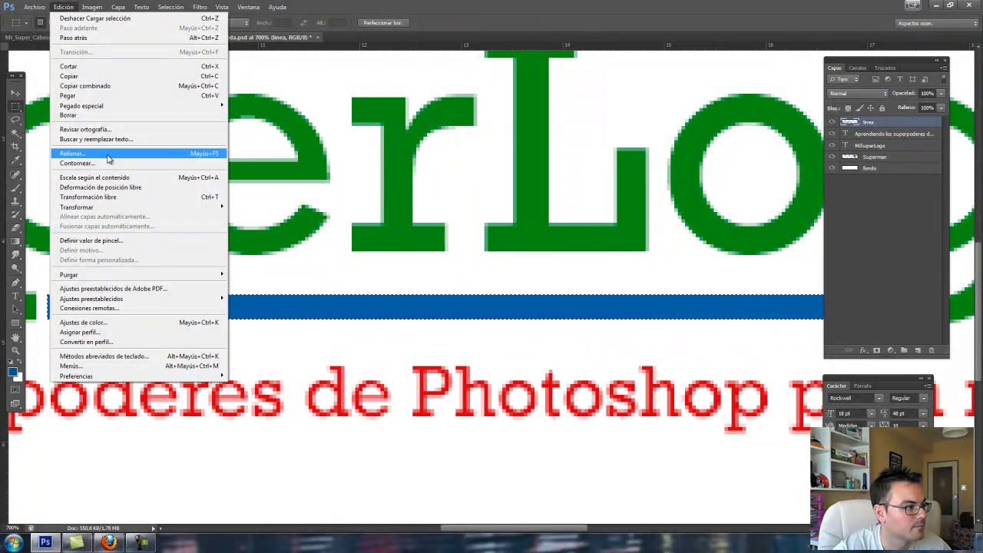
click(92, 154)
click(583, 158)
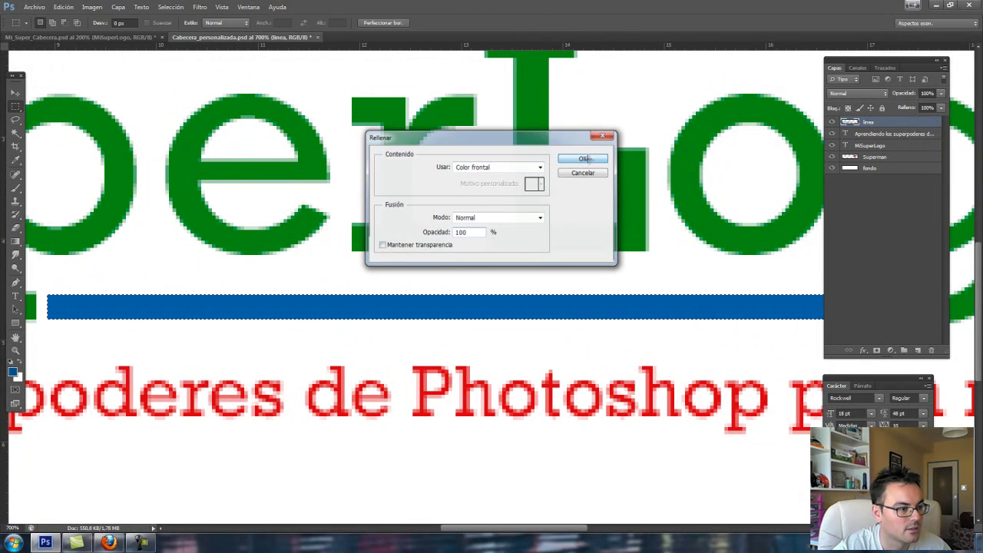
key(ctrl+d)
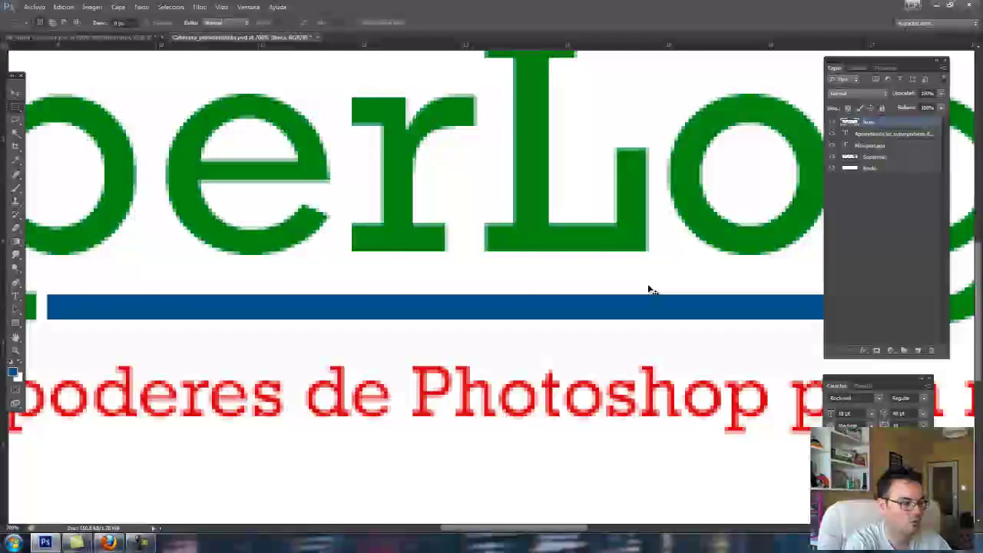
key(ctrl+1)
Compare with the reference header and save Cabecera_personalizada.psd with Ctrl+S.
click(115, 37)
click(188, 40)
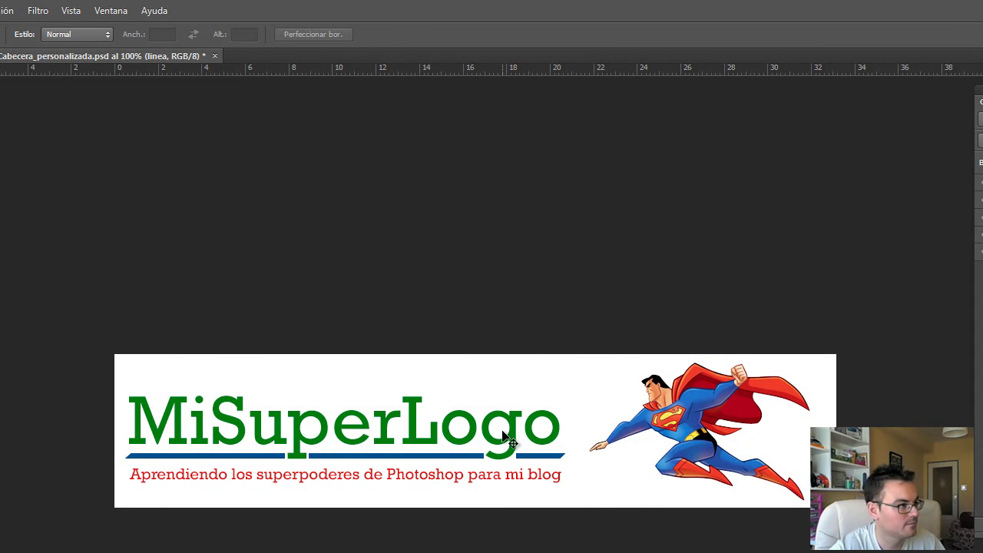
key(ctrl+s)
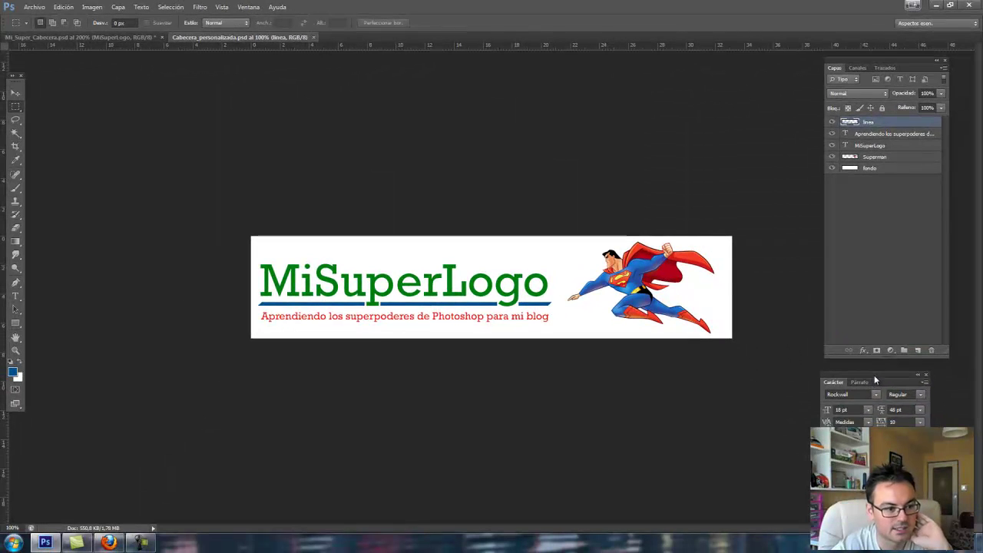
drag(851, 371, 838, 379)
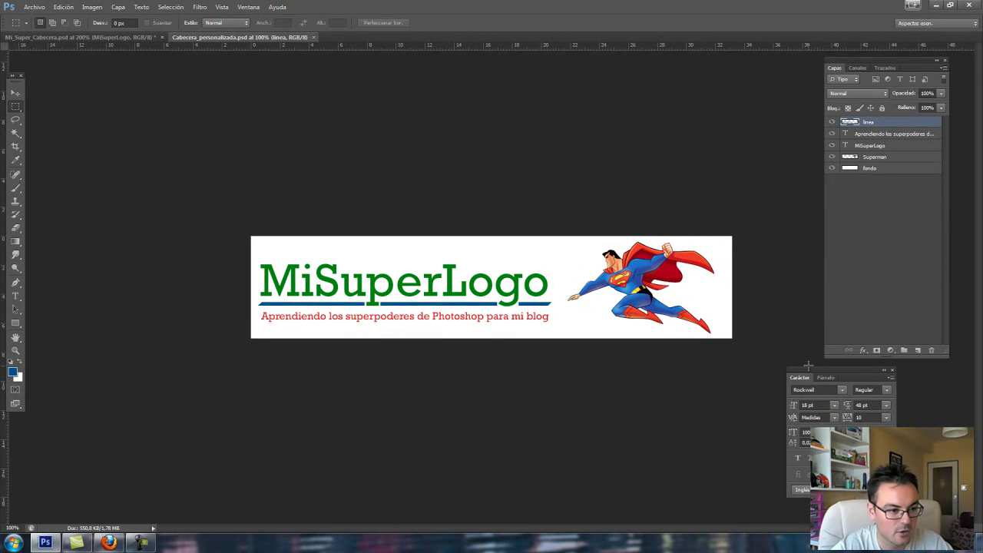
click(842, 390)
click(843, 392)
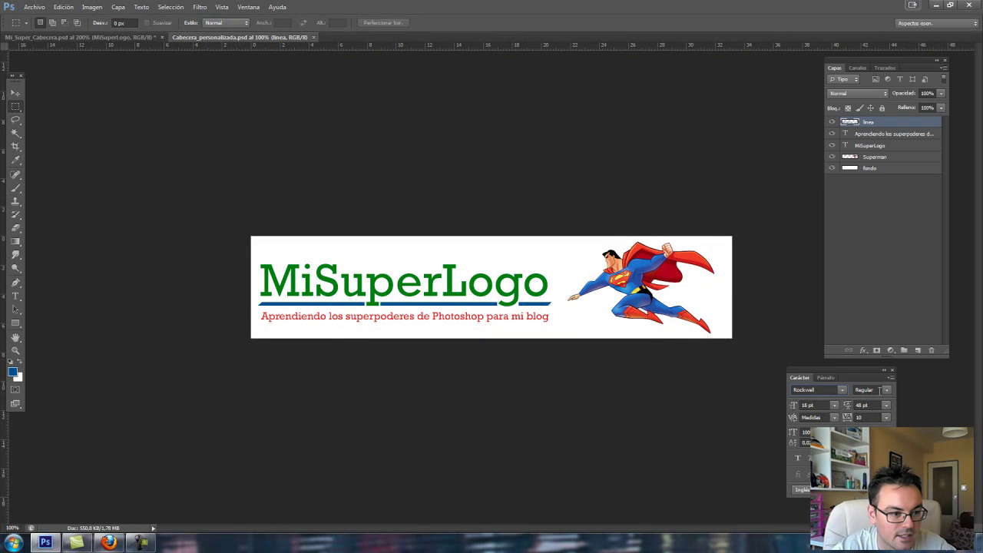
click(885, 390)
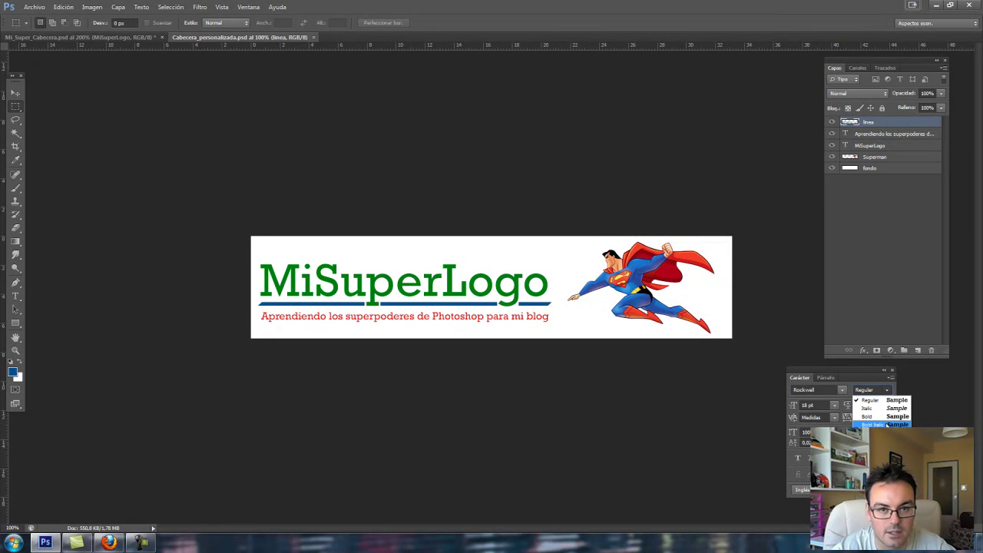
click(854, 388)
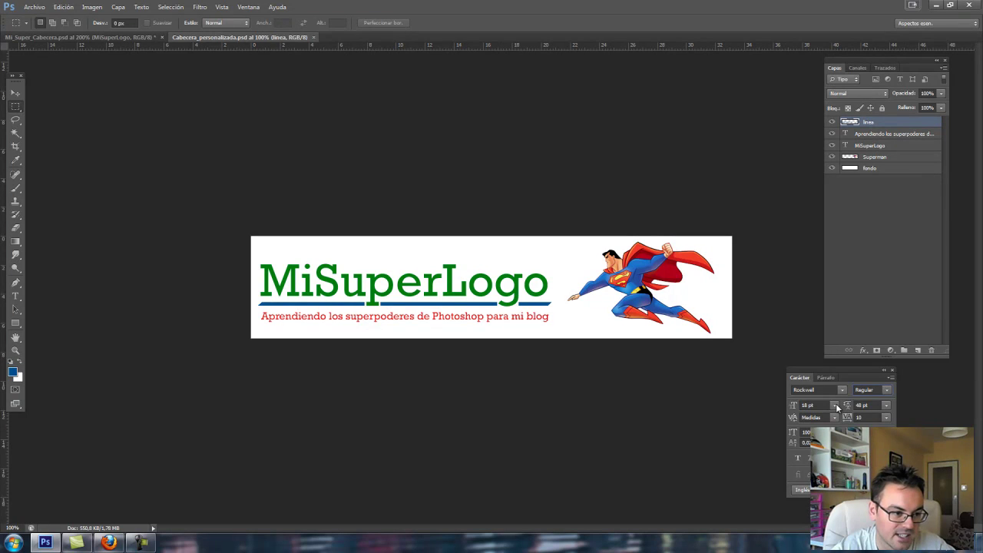
click(835, 406)
click(835, 407)
click(888, 406)
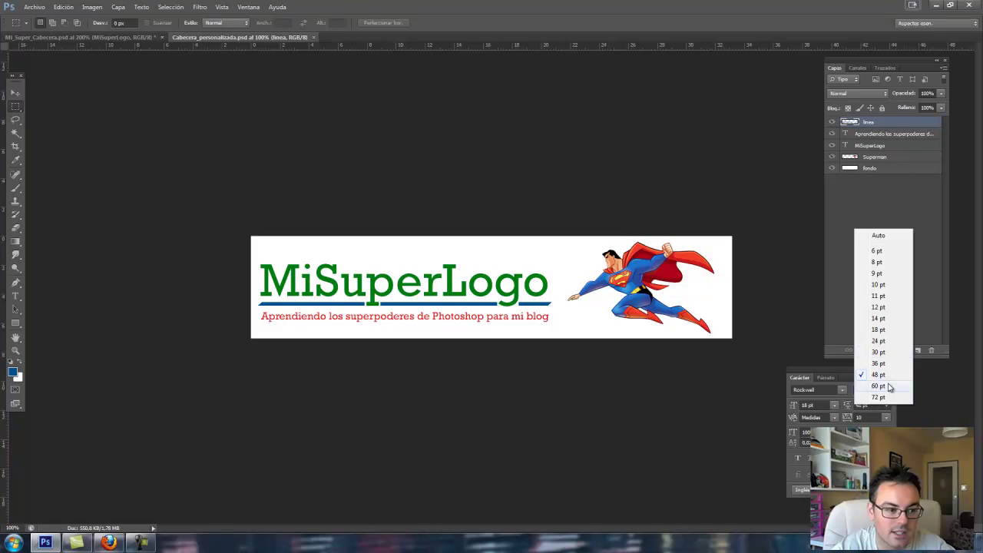
click(893, 415)
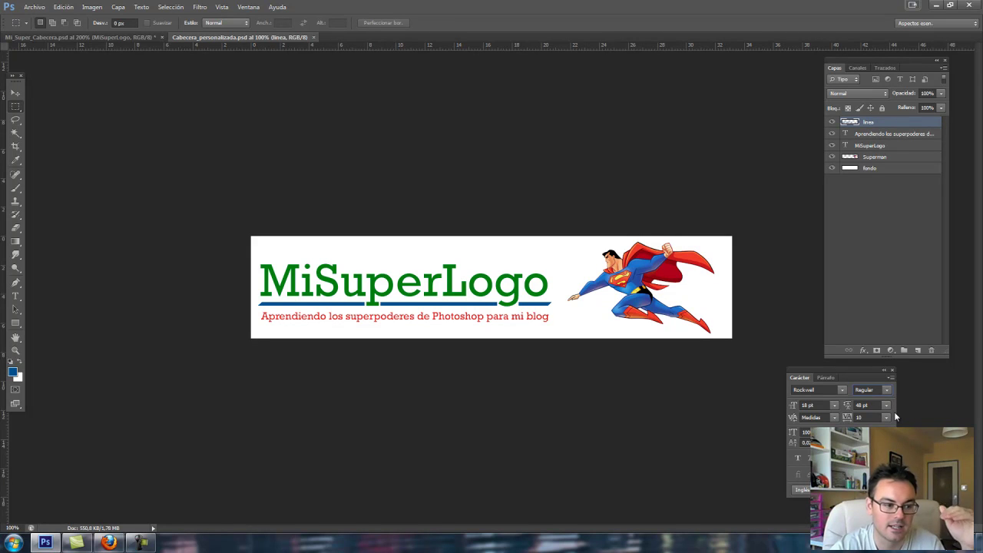
click(834, 420)
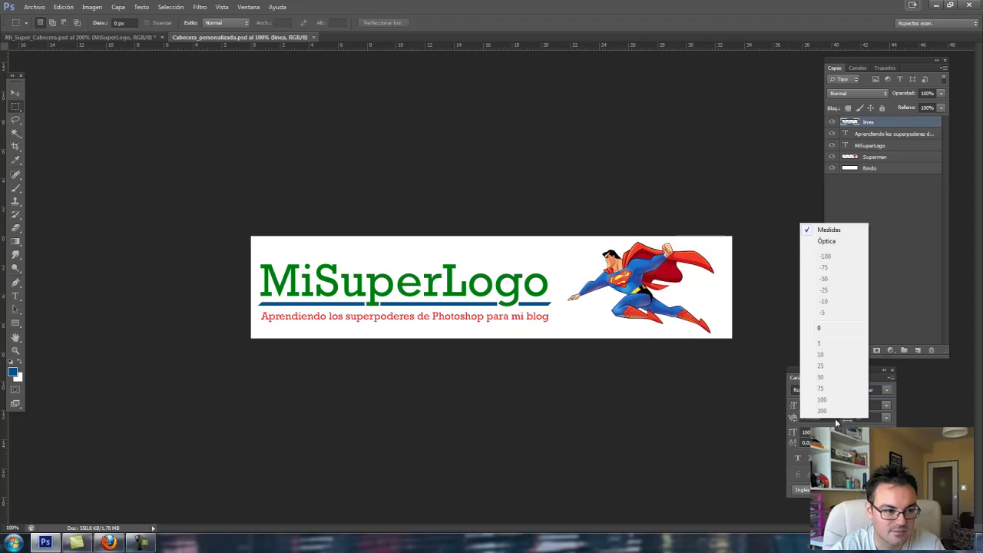
click(836, 421)
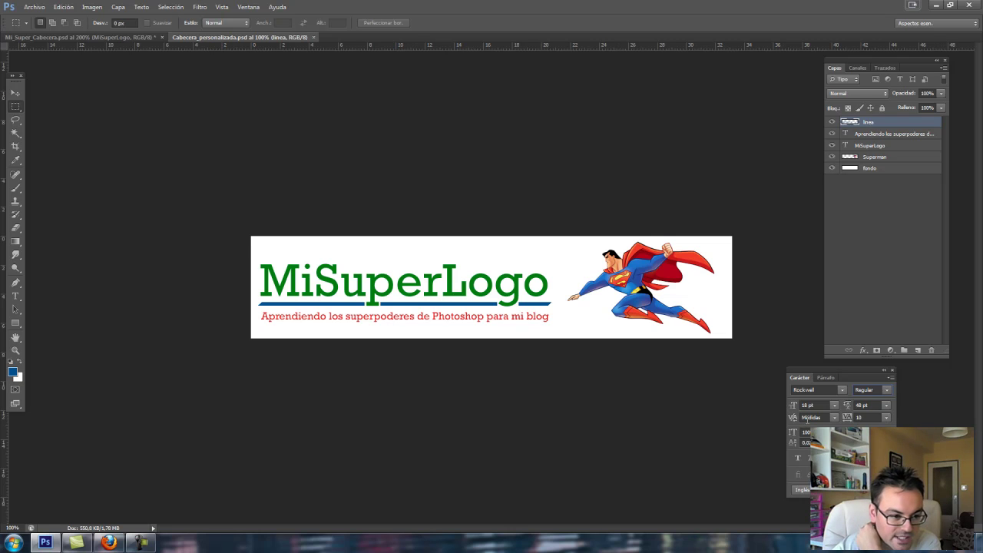
Check tracking and baseline shift, set the Character language to Español, and show Párrafo.
click(885, 418)
click(885, 421)
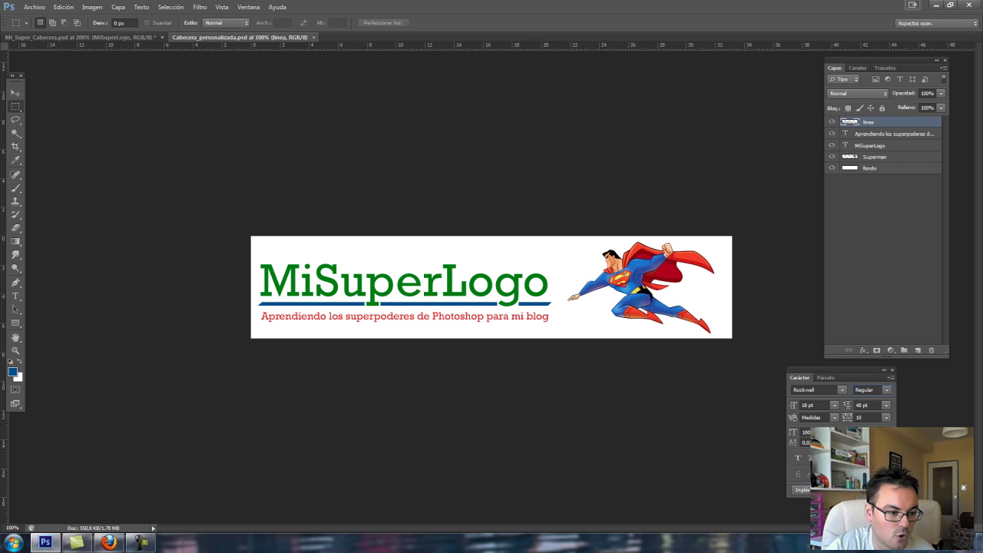
click(805, 442)
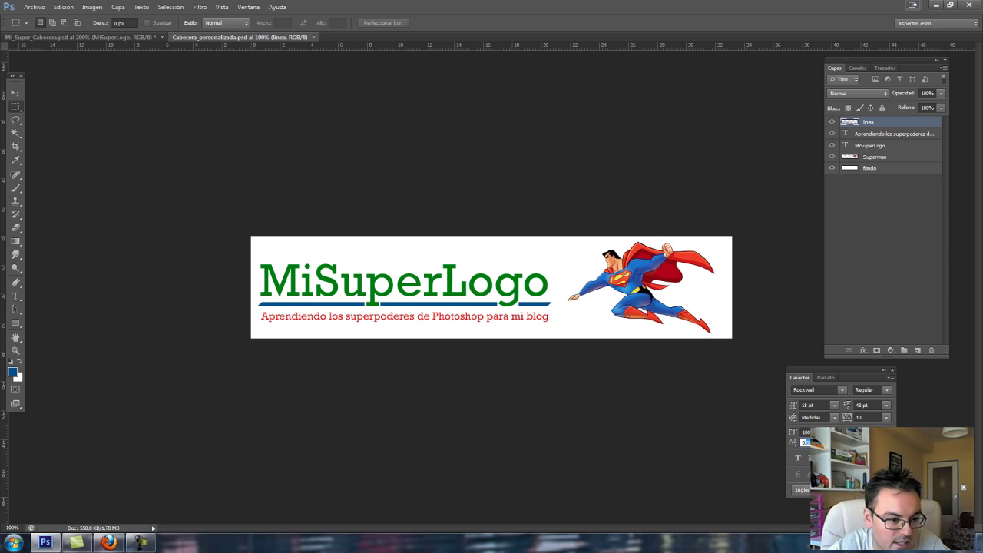
click(800, 489)
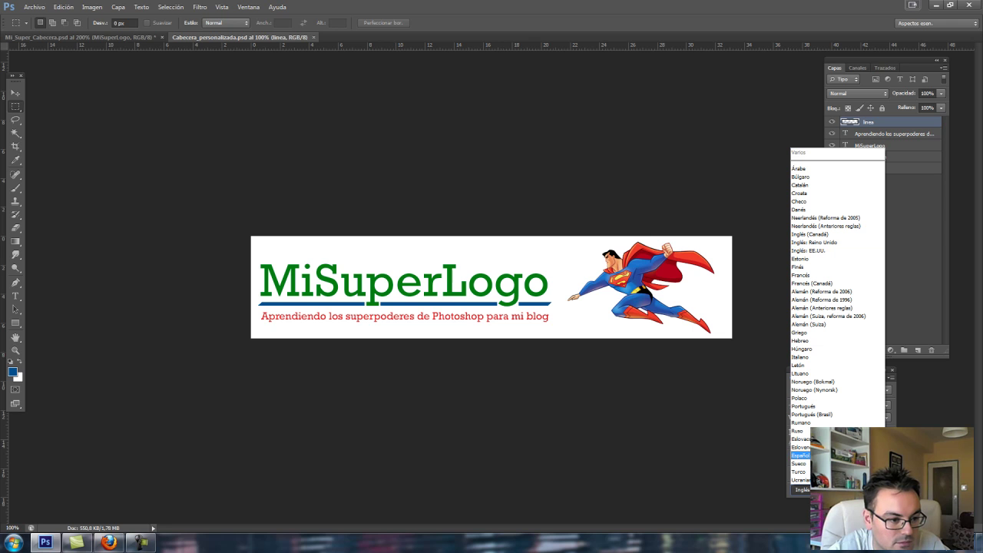
click(799, 455)
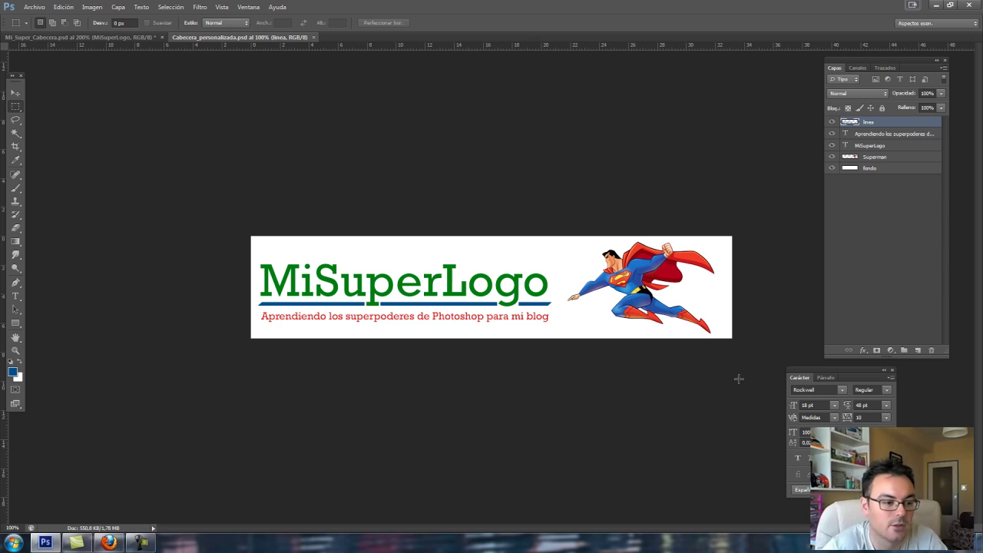
click(821, 378)
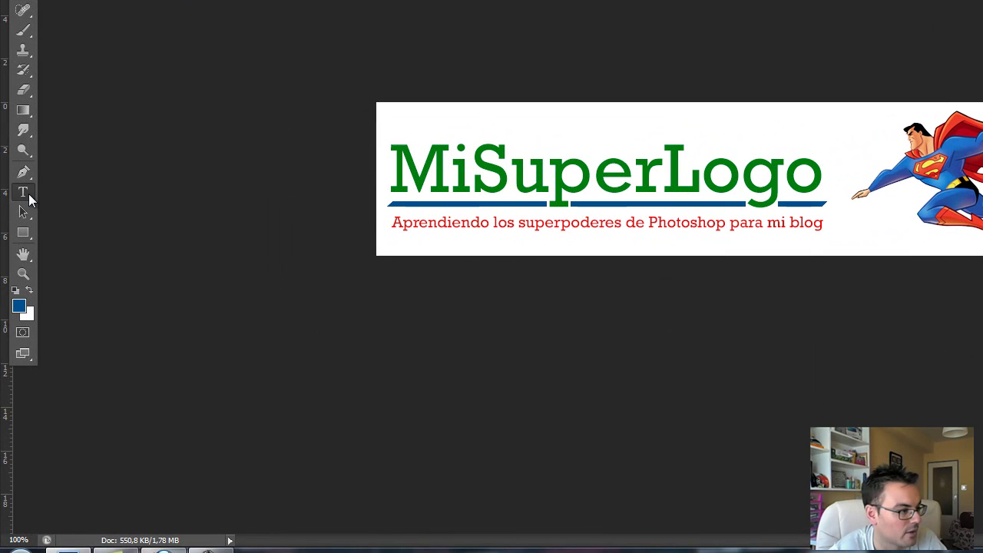
Select all MiSuperLogo text, check the left and right indent fields, and return to Carácter.
click(472, 181)
drag(390, 169, 813, 169)
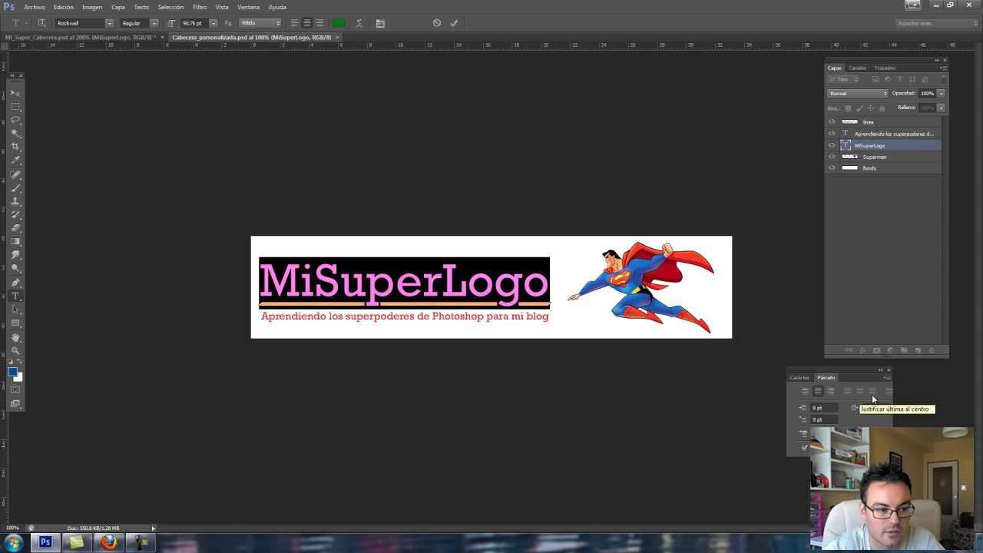
click(824, 407)
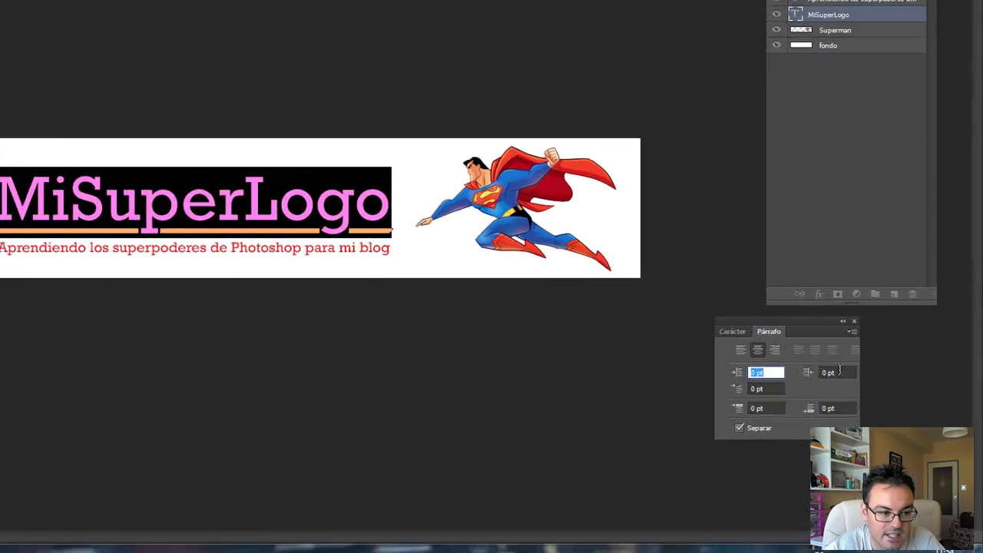
click(866, 407)
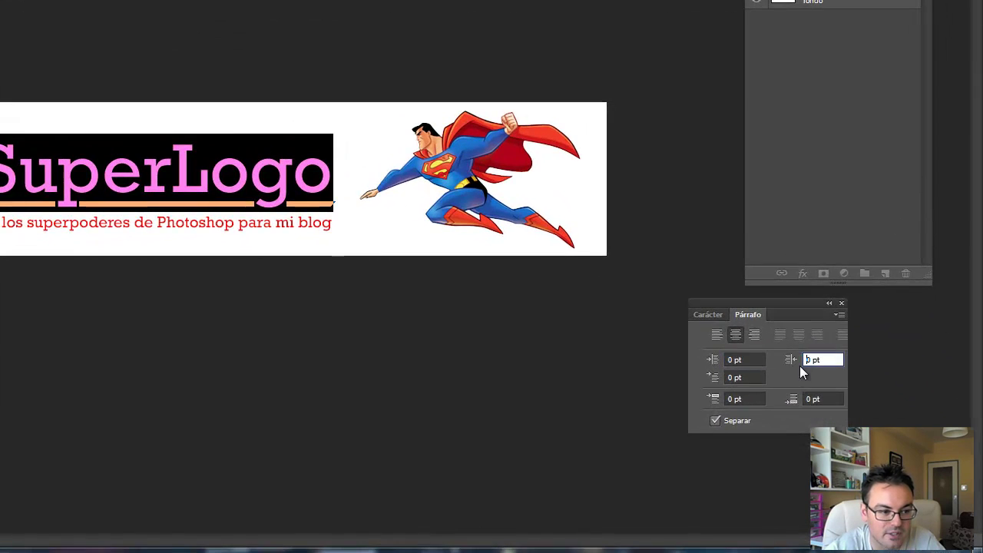
click(710, 314)
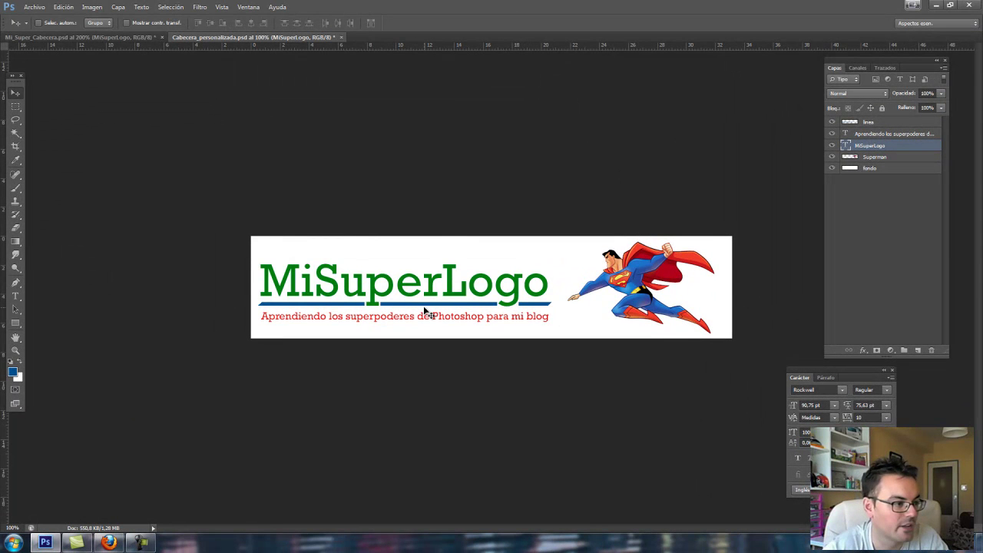
click(16, 295)
click(266, 281)
drag(266, 281, 535, 284)
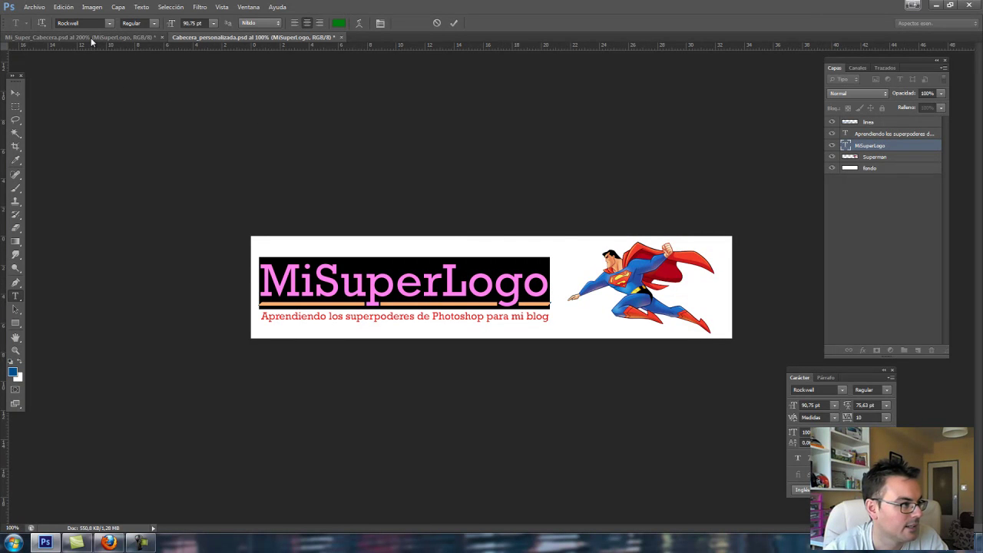
click(109, 23)
mouse_move(222, 257)
mouse_down()
mouse_move(225, 67)
mouse_move(222, 370)
mouse_move(220, 44)
mouse_up()
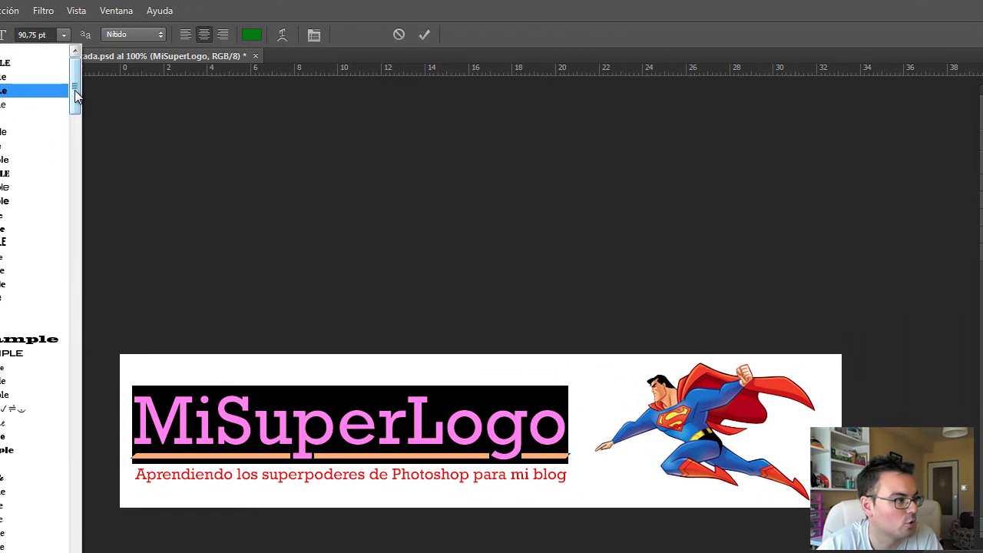
mouse_move(74, 94)
mouse_down()
mouse_move(77, 111)
mouse_move(76, 83)
mouse_up()
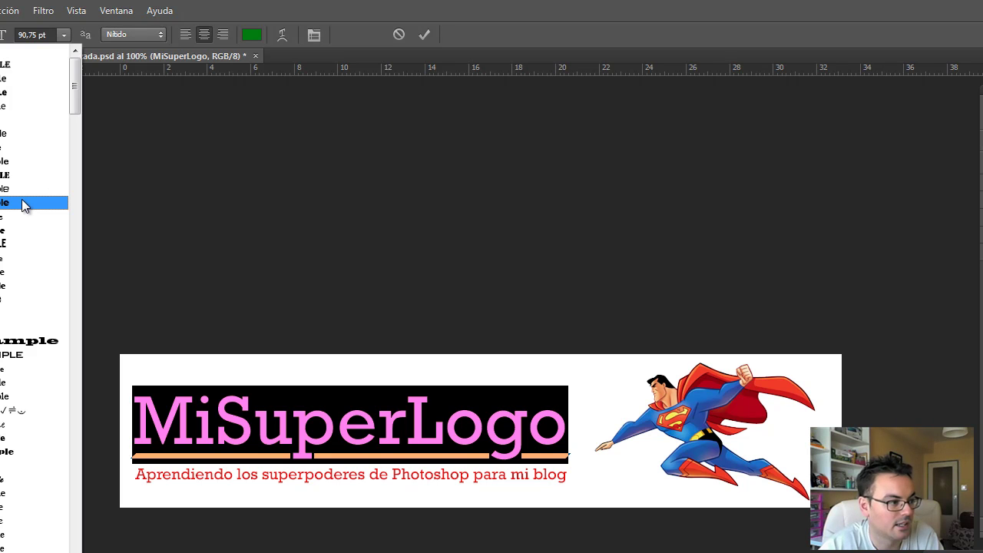
drag(74, 90, 75, 132)
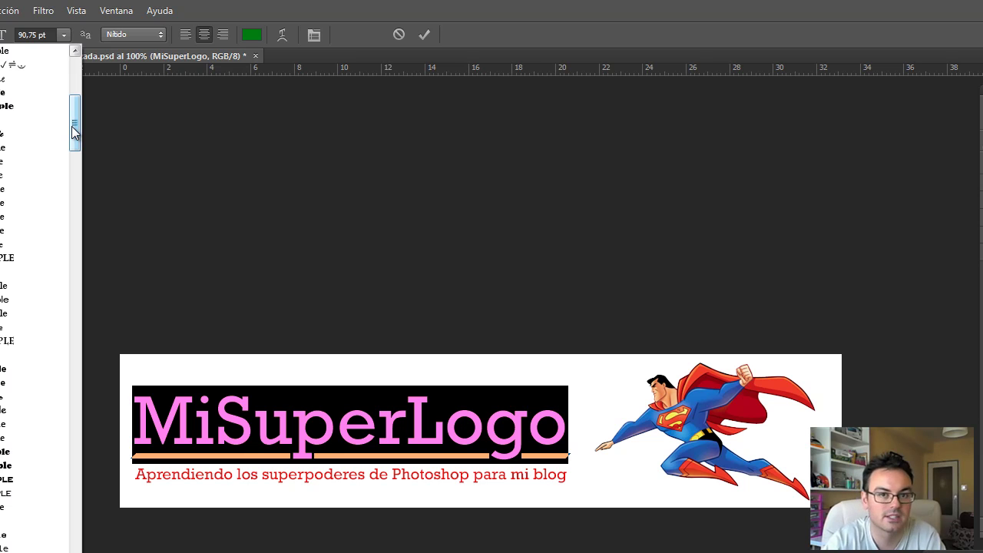
mouse_move(74, 133)
mouse_down()
mouse_move(78, 263)
mouse_move(228, 250)
mouse_move(225, 381)
mouse_move(227, 50)
mouse_up()
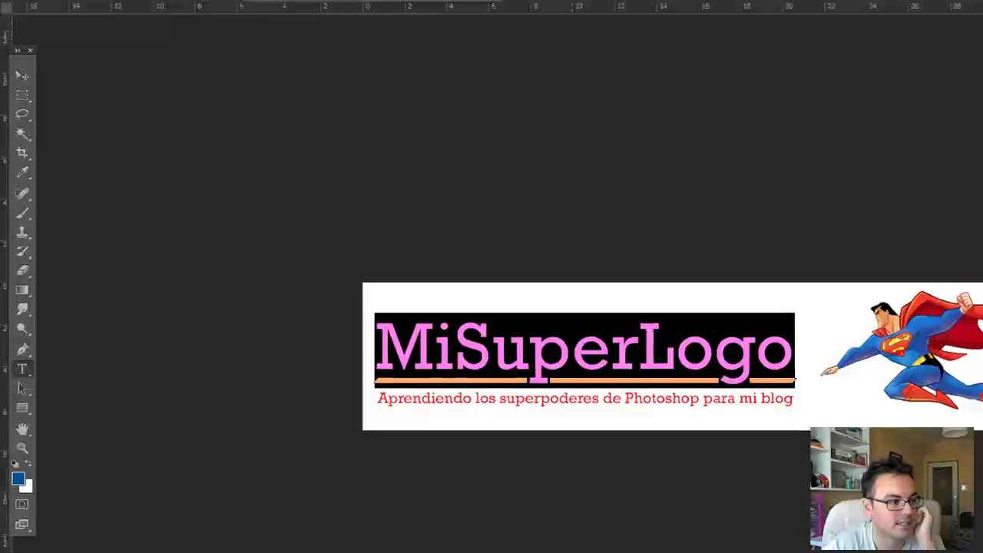
Commit the unchanged logo text, then run 'fonts' from Start > Ejecutar to open the Fonts folder.
click(22, 75)
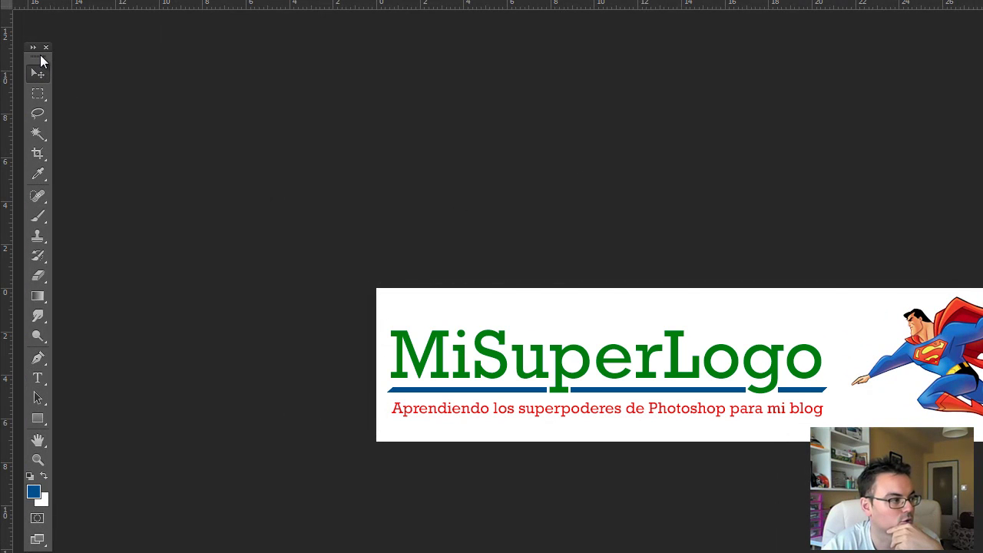
drag(42, 62, 84, 56)
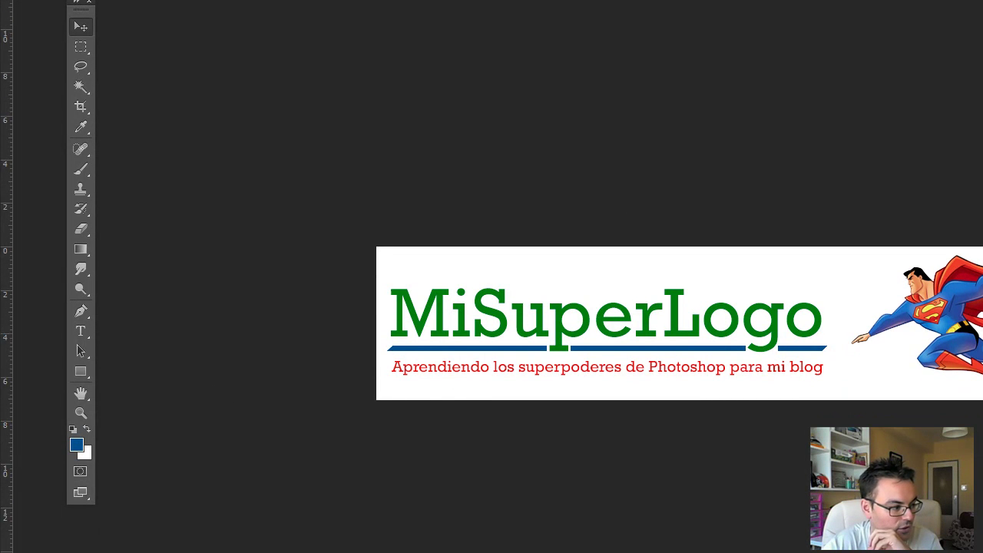
click(21, 547)
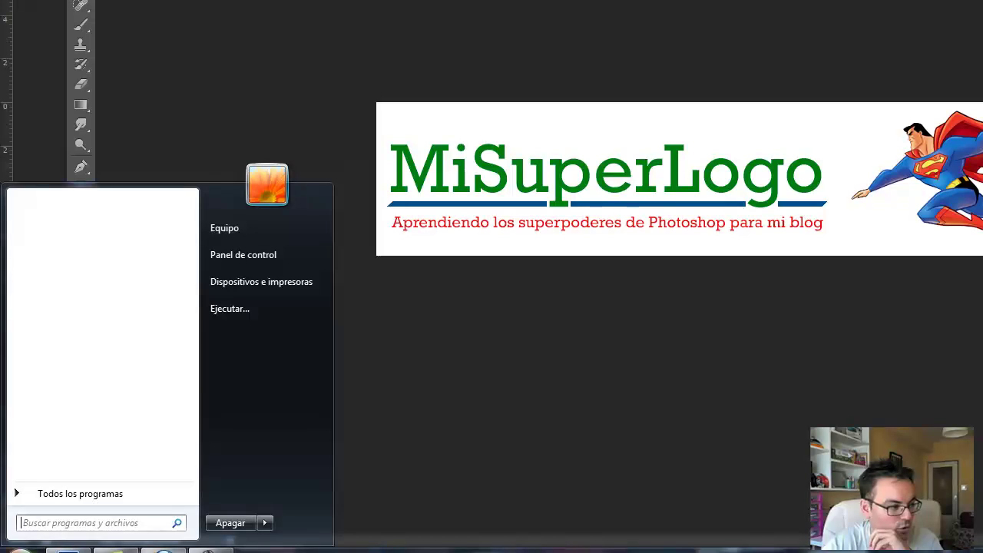
click(268, 312)
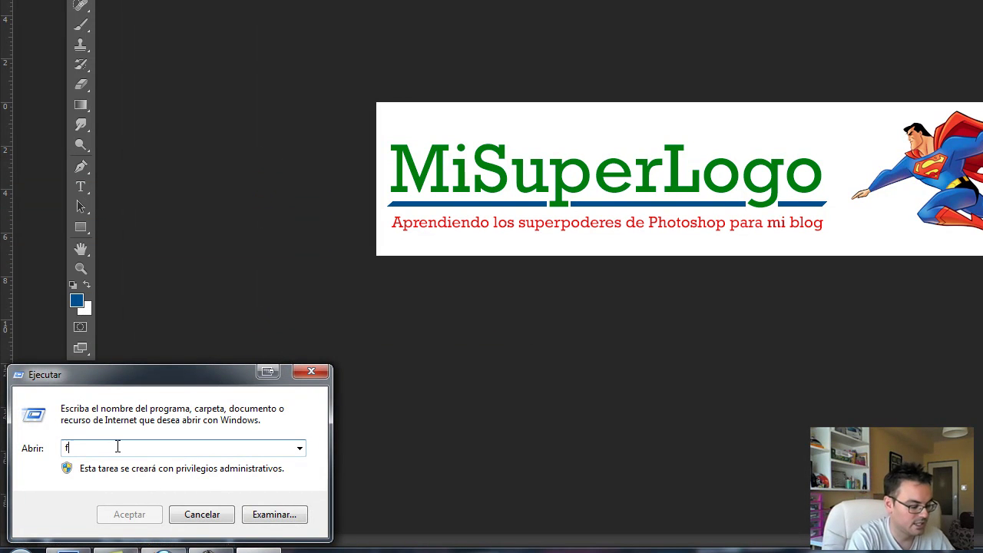
text(onts)
key(Return)
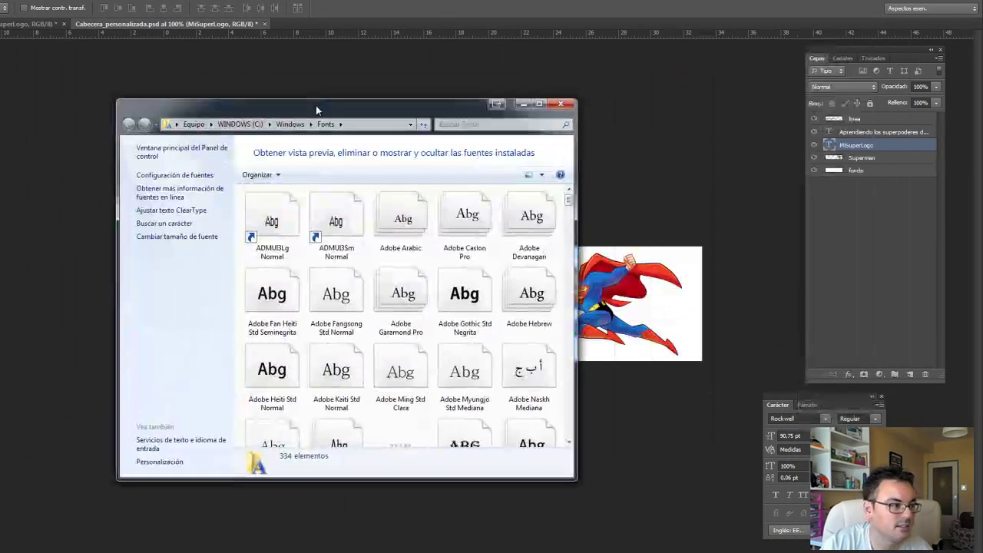
Move and enlarge the Fonts window, then select the Adobe Arabic font.
drag(315, 105, 261, 105)
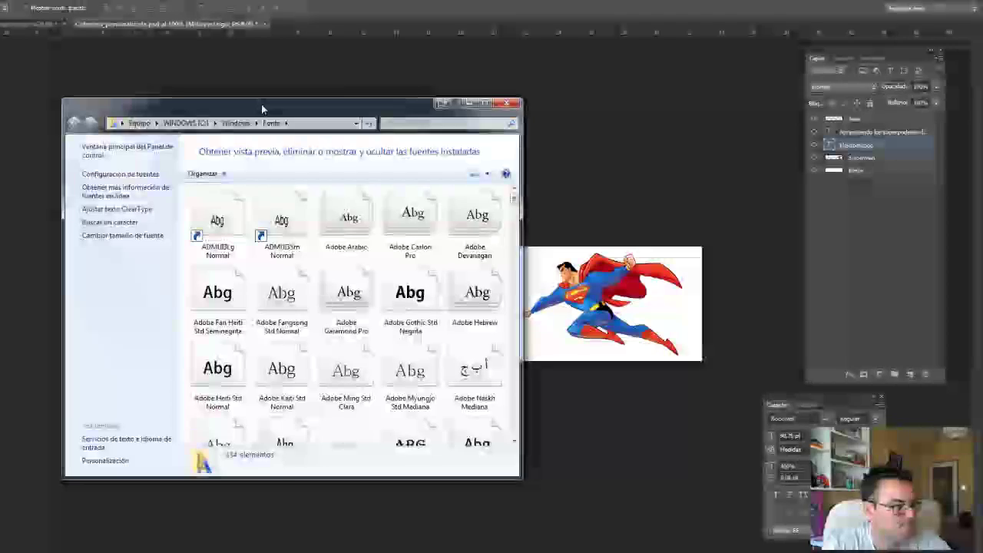
drag(522, 480, 842, 546)
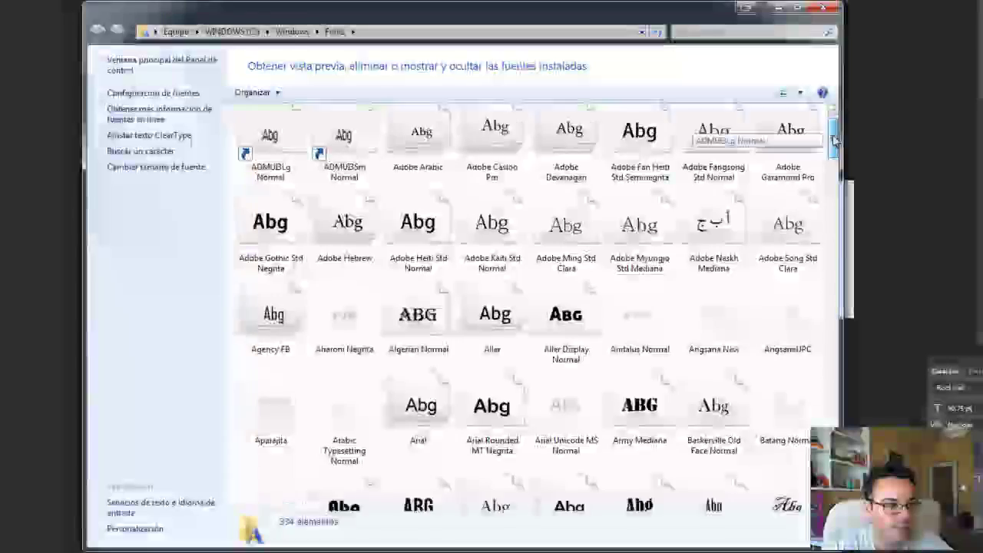
drag(834, 138, 835, 522)
scroll(537, 360, up, 10)
scroll(537, 361, up, 10)
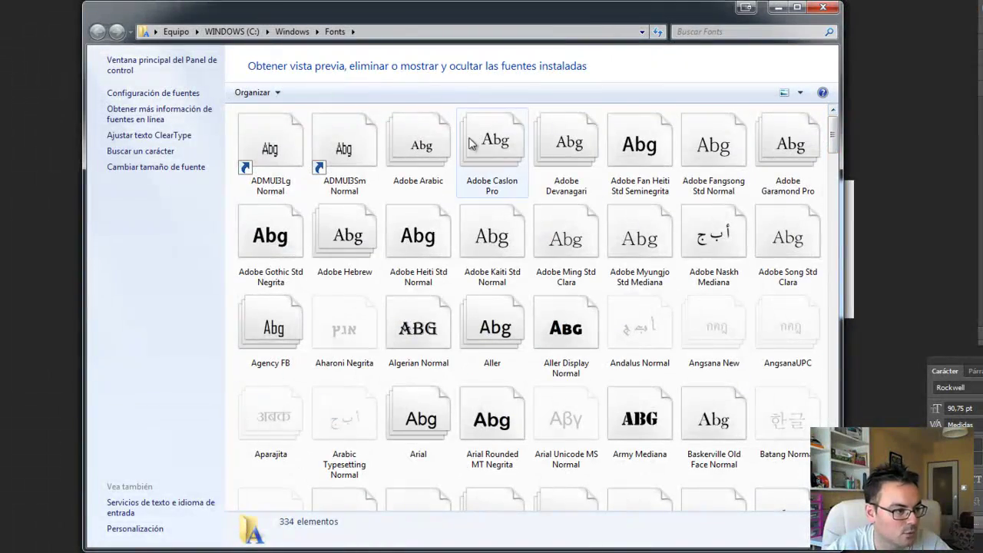
click(442, 148)
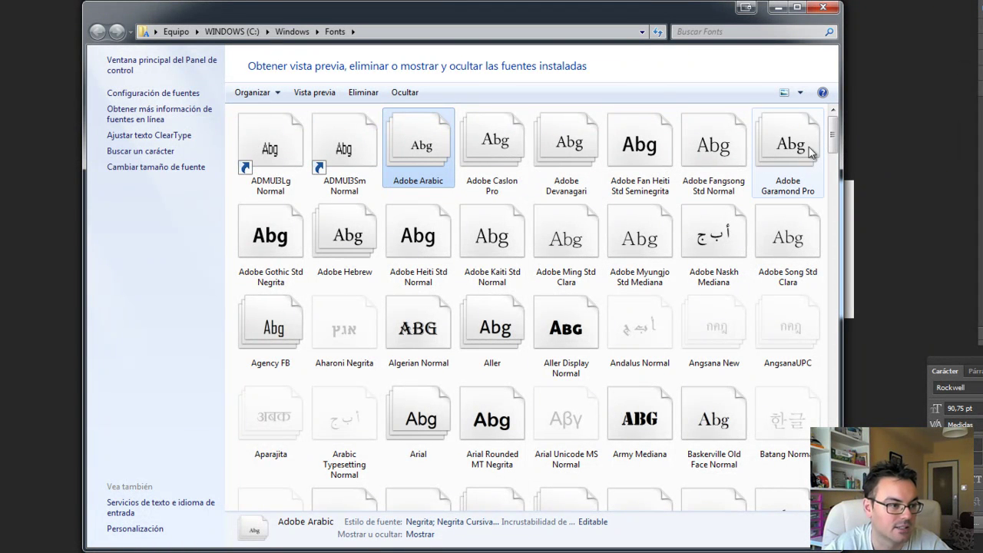
Scroll through the installed font previews such as Consolas, Courier New and Elephant.
mouse_move(834, 132)
mouse_down()
mouse_move(837, 142)
mouse_move(837, 128)
mouse_up()
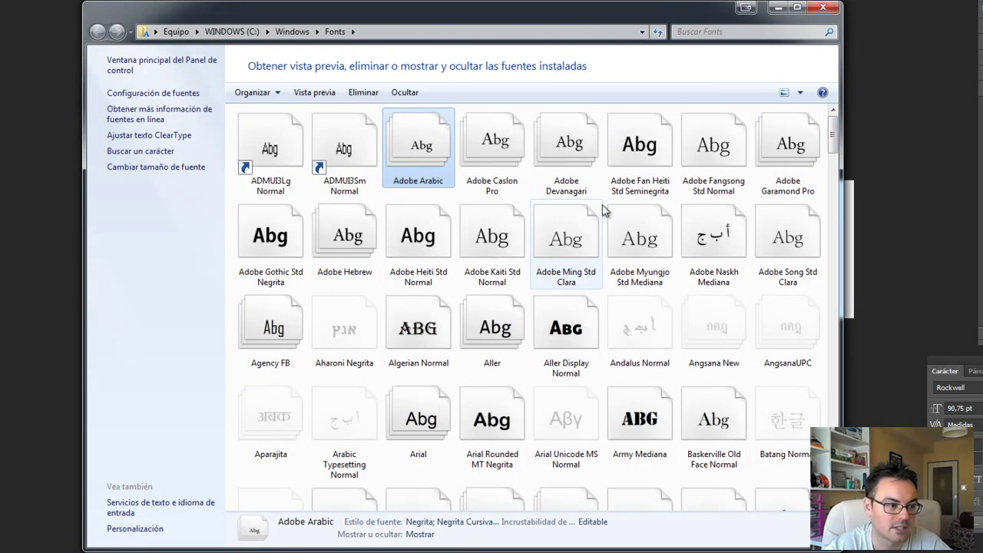
scroll(603, 208, down, 5)
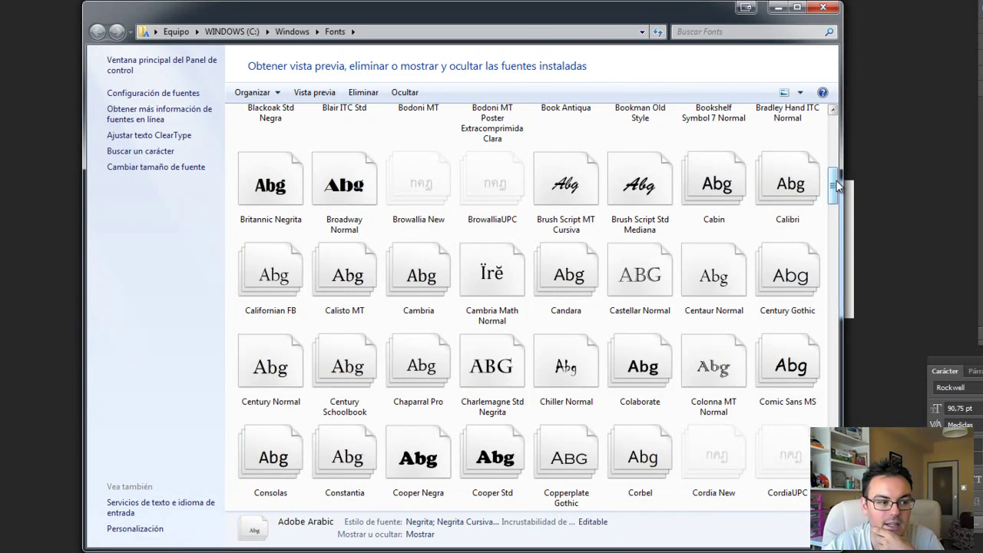
drag(838, 190, 838, 196)
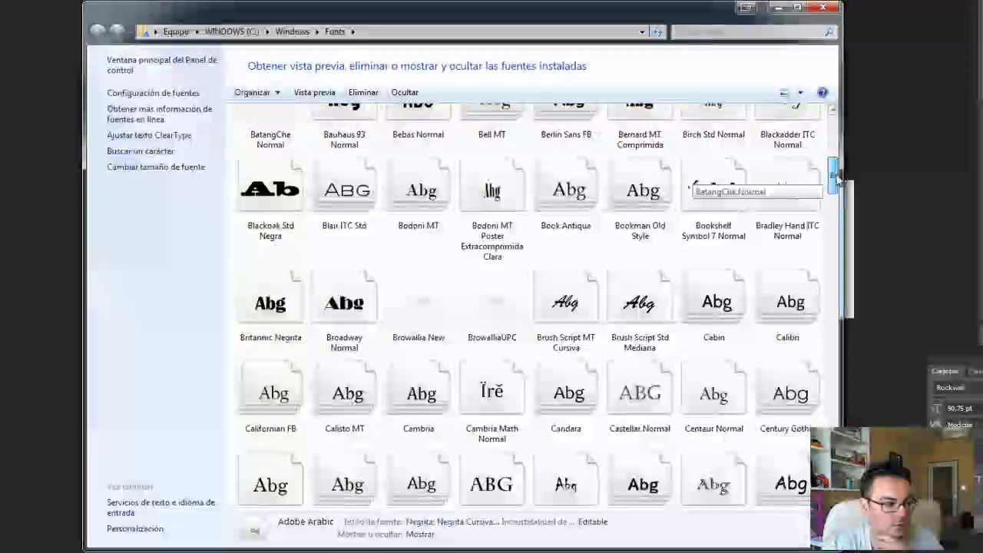
drag(837, 196, 837, 222)
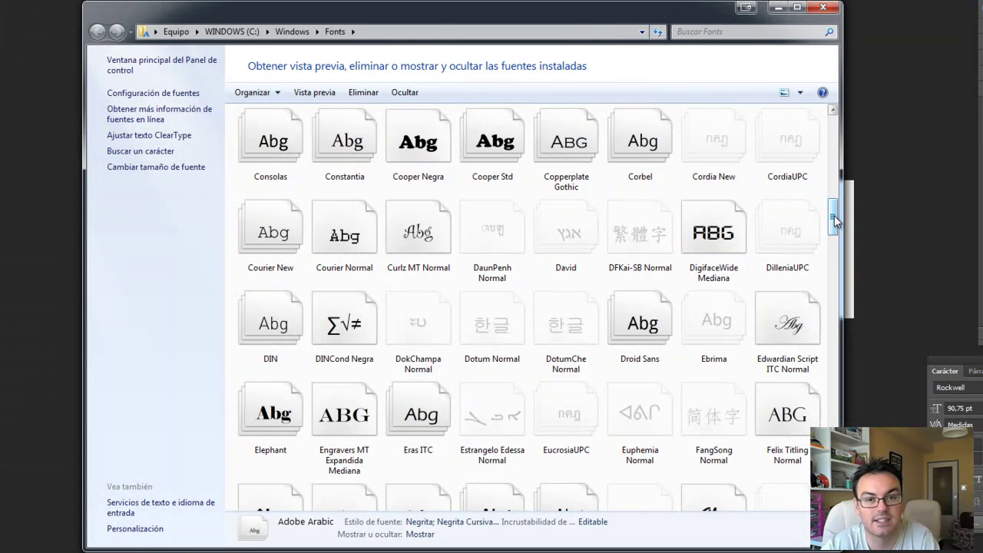
drag(835, 222, 835, 239)
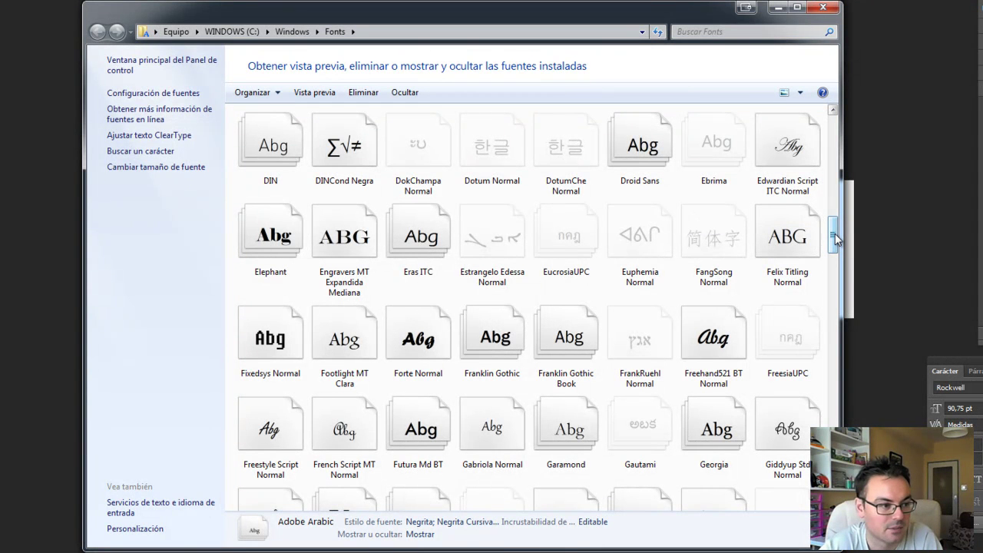
drag(835, 239, 836, 222)
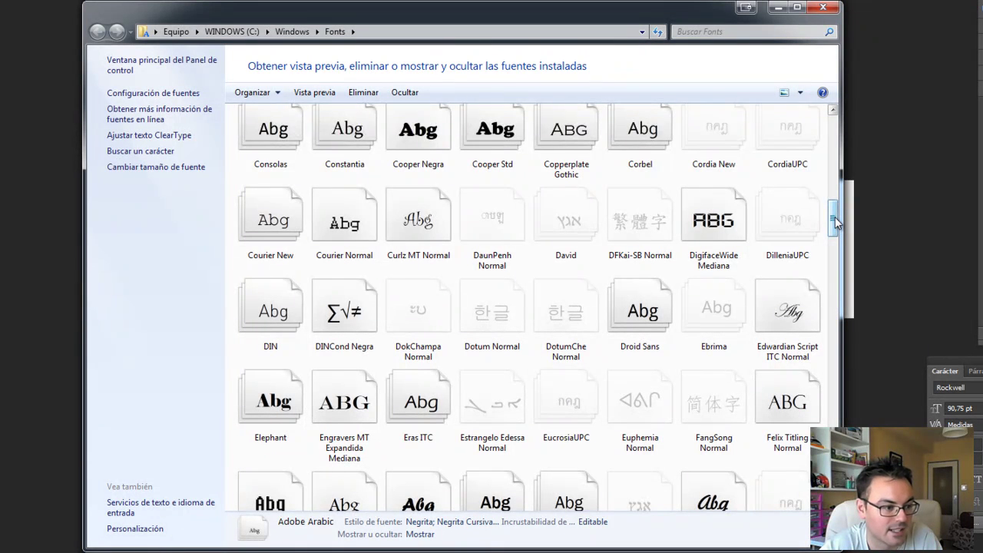
scroll(835, 222, down, 2)
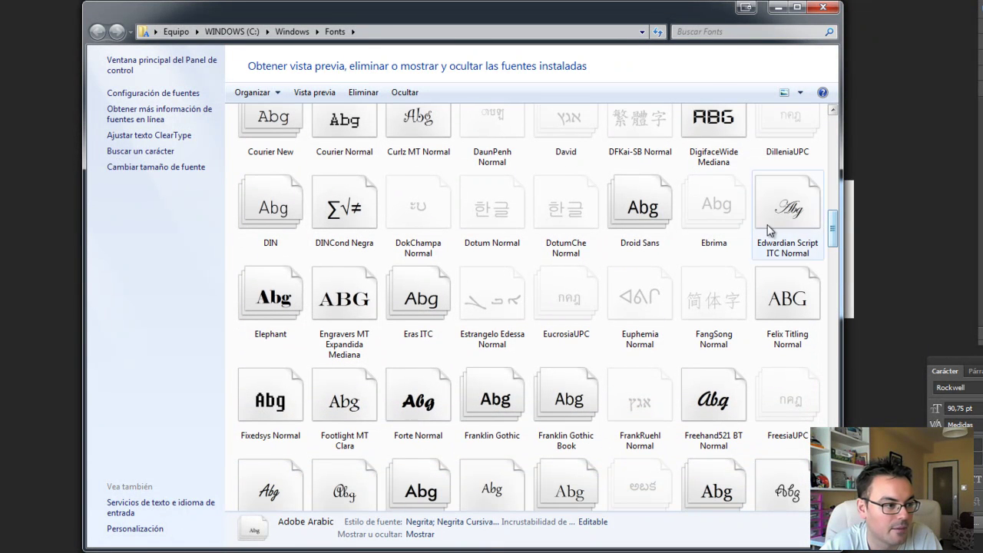
Inspect the Droid Sans family's styles, then minimize the Fonts window to reveal Photoshop.
double_click(652, 209)
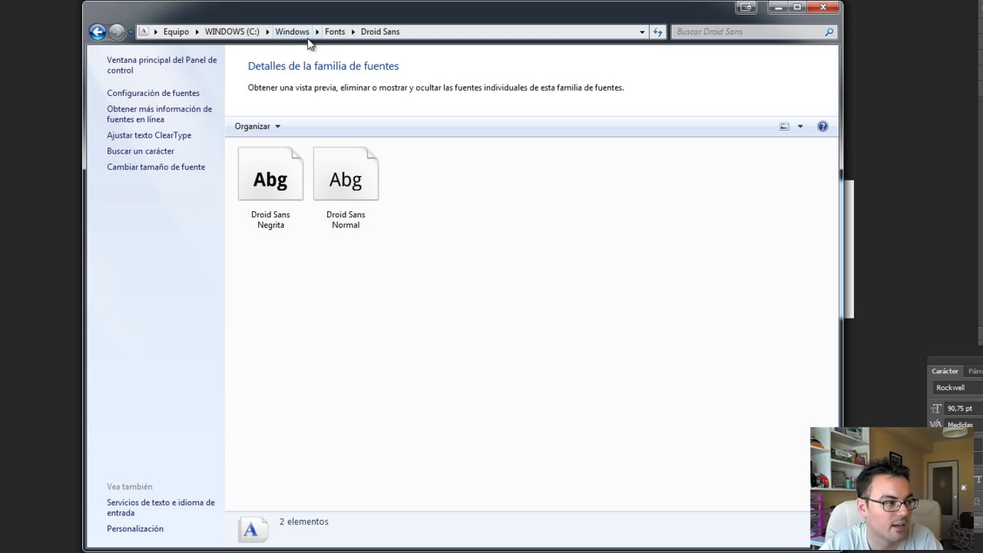
click(339, 34)
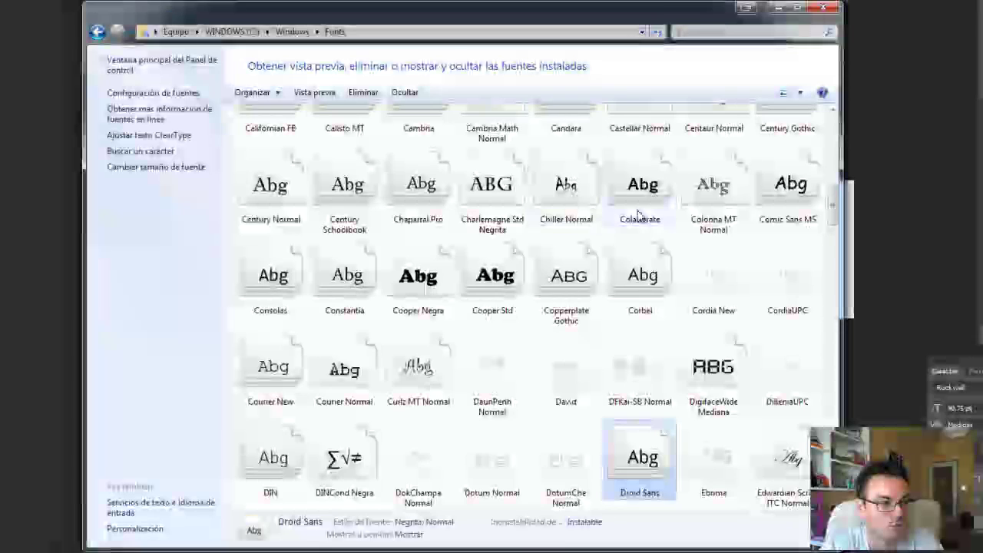
scroll(834, 224, down, 1)
scroll(834, 224, down, 1)
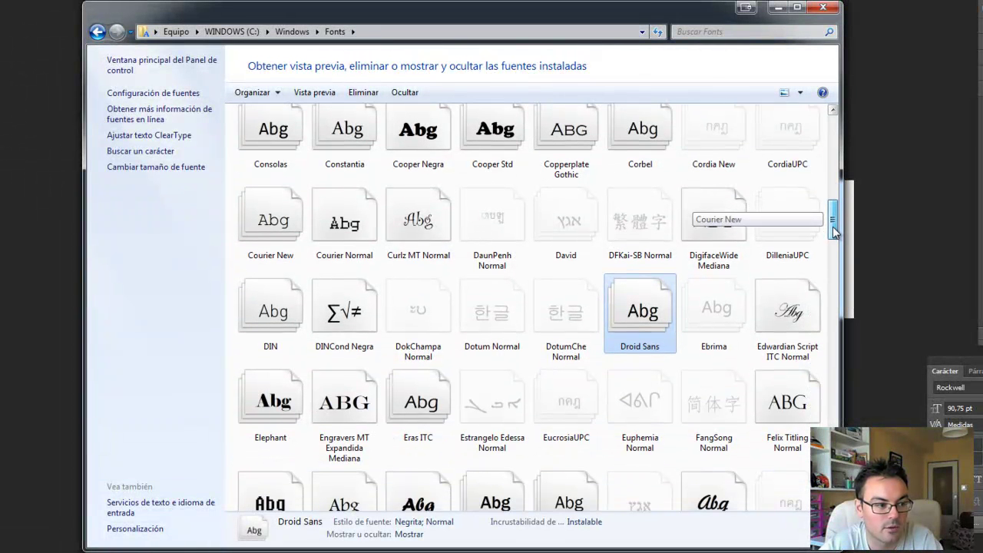
mouse_move(835, 225)
mouse_down()
mouse_move(836, 265)
mouse_move(836, 116)
mouse_up()
double_click(675, 8)
click(674, 109)
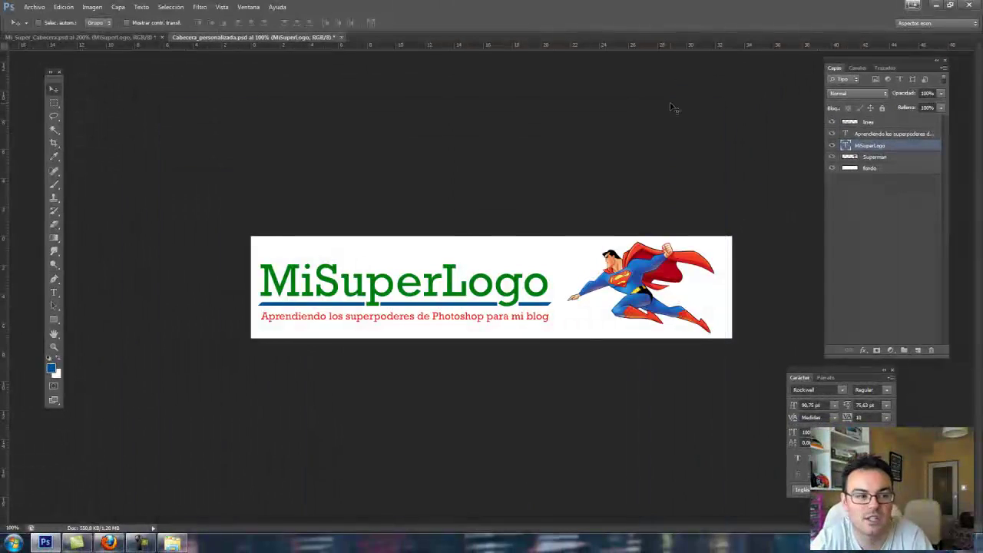
Switch to Firefox showing the 1001 Free Fonts website.
mouse_move(108, 542)
click(123, 541)
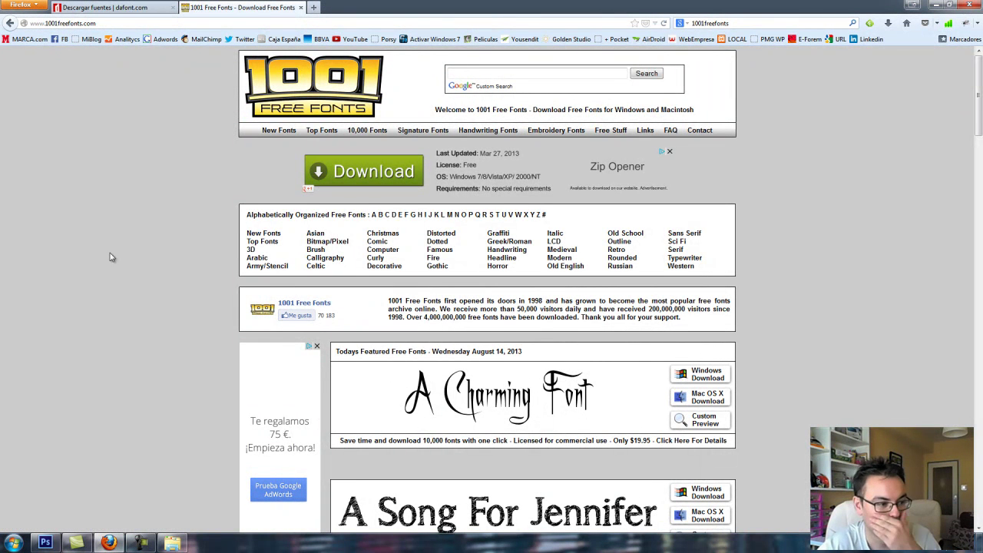
Browse the Christmas font category previews on 1001 Free Fonts.
scroll(119, 252, down, 5)
scroll(119, 252, up, 5)
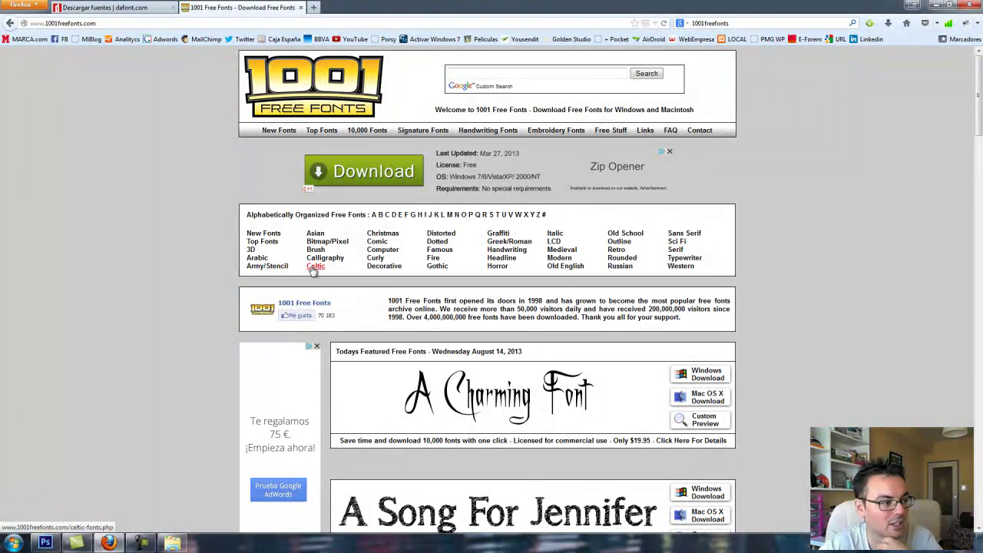
click(392, 238)
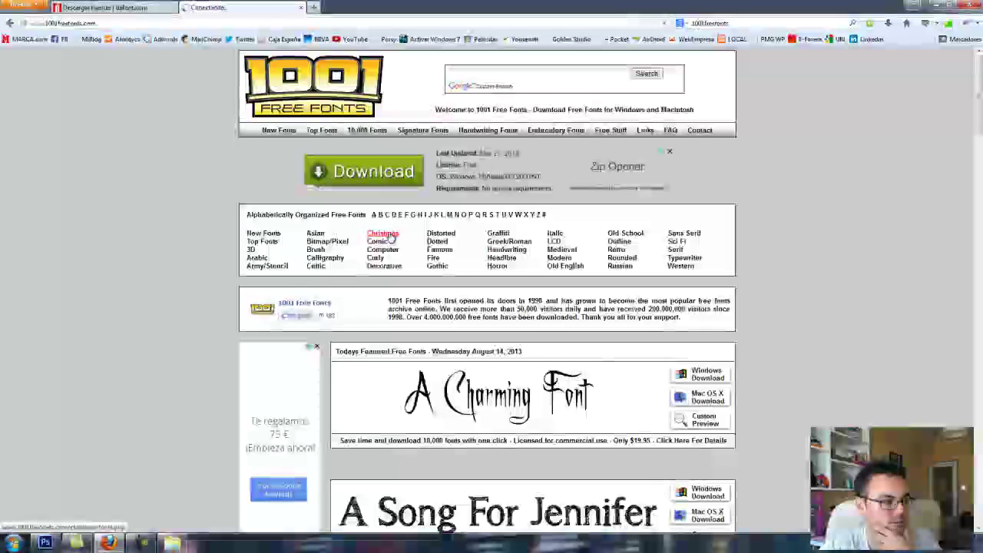
scroll(235, 312, down, 1)
scroll(215, 313, down, 3)
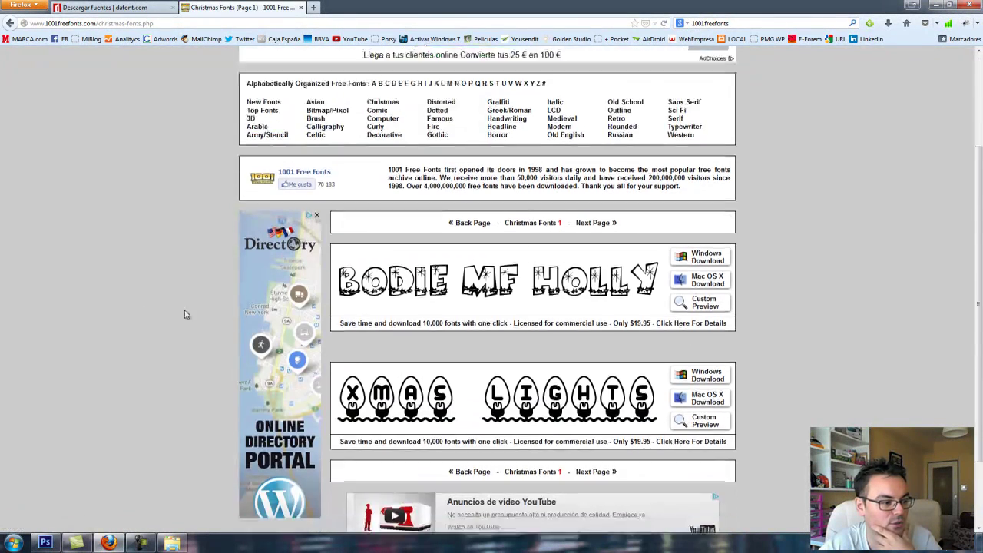
scroll(169, 314, down, 2)
scroll(497, 323, up, 4)
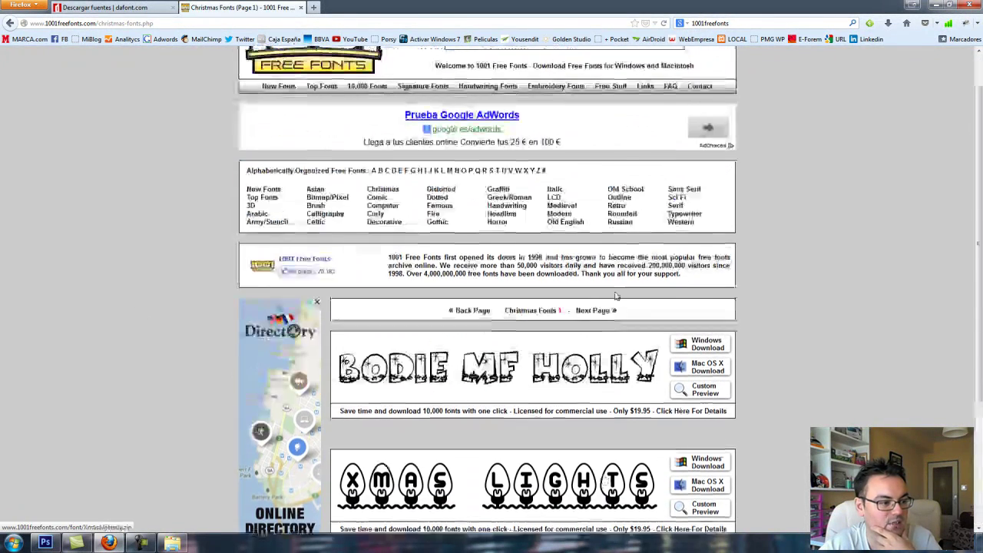
Browse the Graffiti font category previews.
click(501, 191)
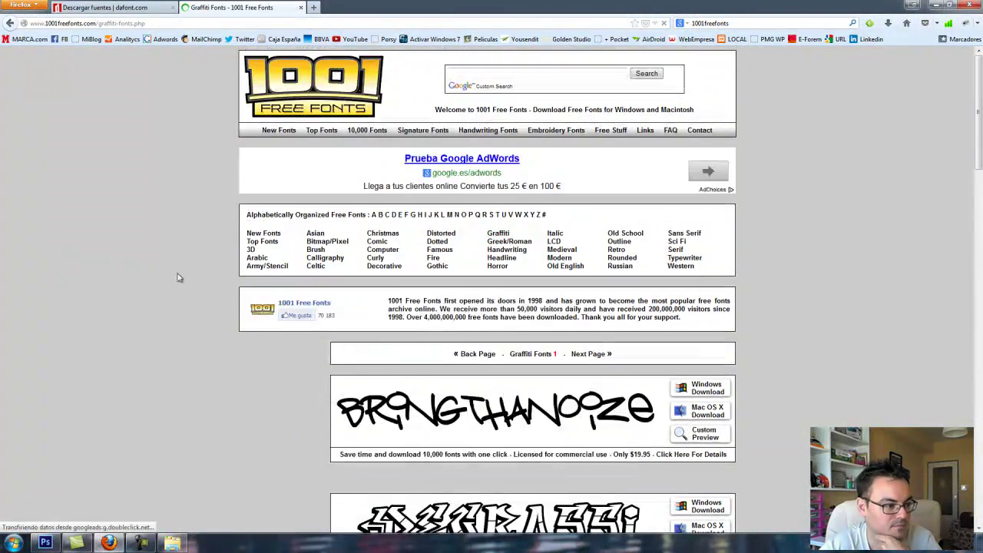
scroll(179, 276, down, 4)
scroll(479, 278, down, 4)
scroll(480, 278, down, 4)
scroll(480, 278, down, 6)
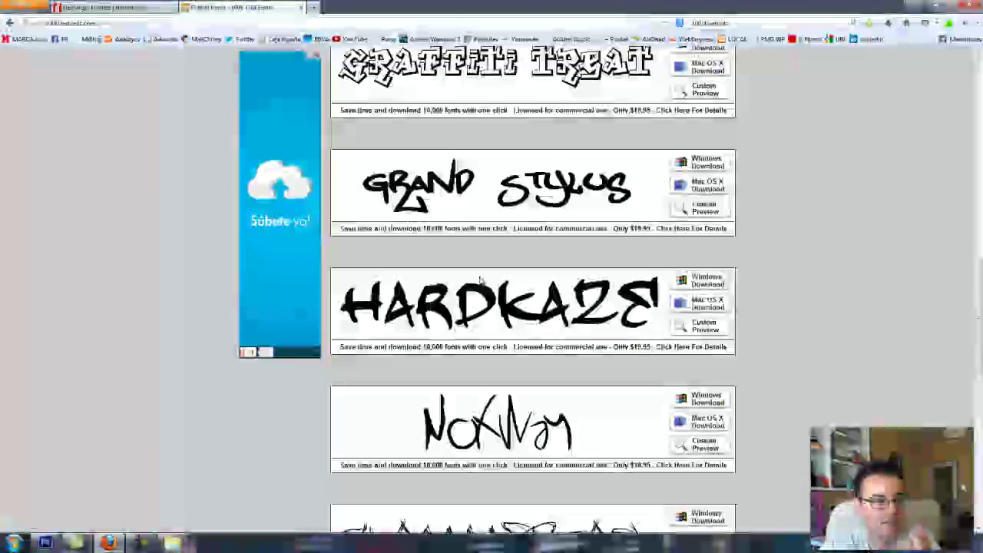
scroll(480, 282, up, 10)
scroll(480, 282, up, 5)
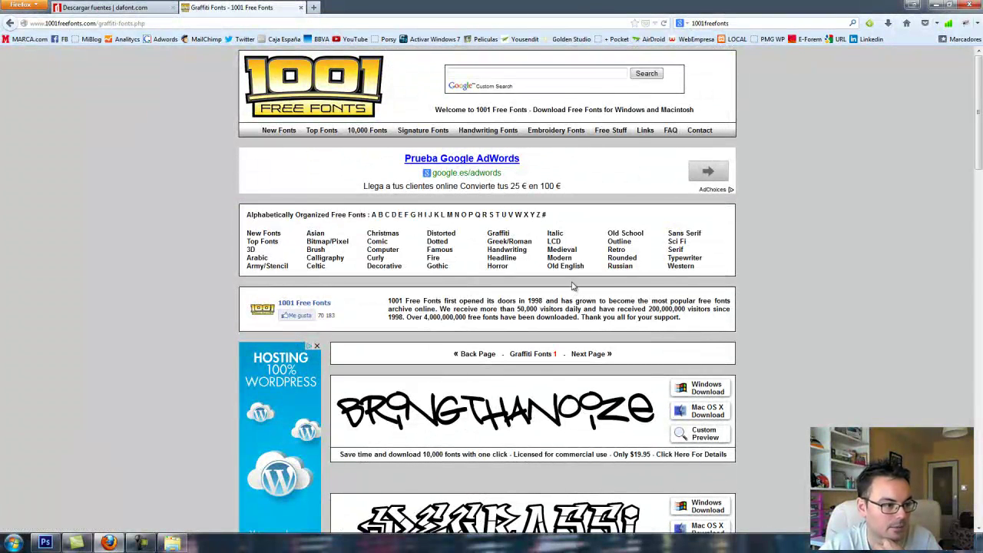
Browse the Rounded font category previews.
click(623, 260)
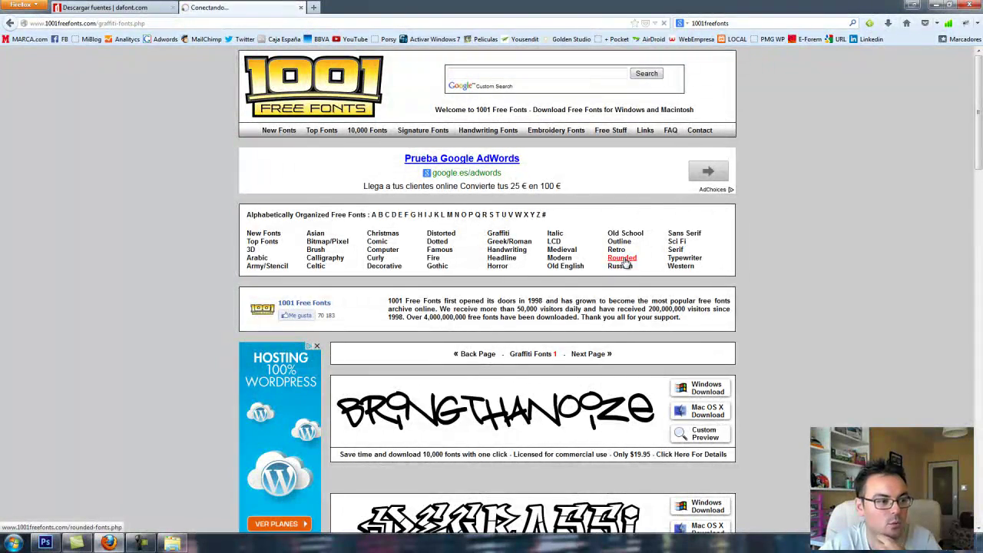
scroll(625, 331, down, 4)
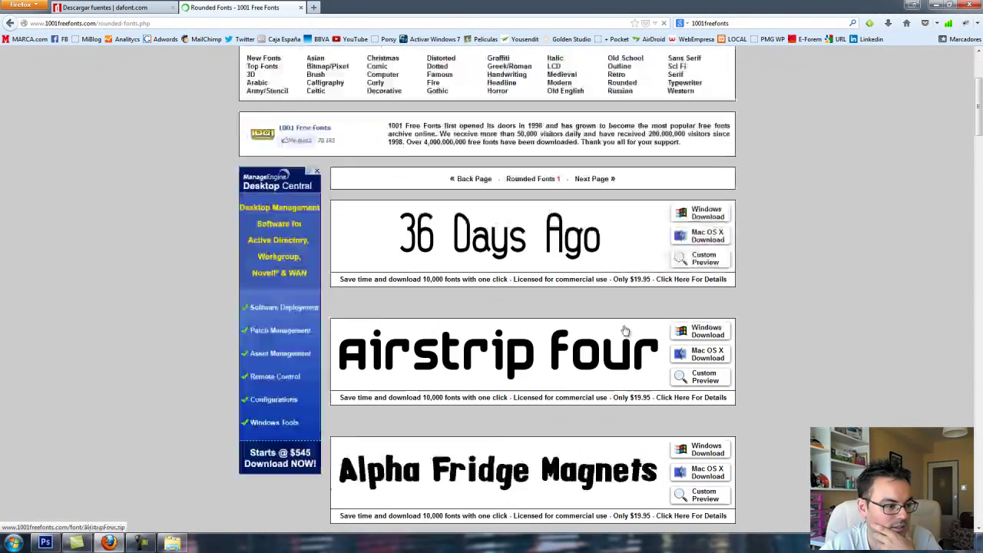
scroll(624, 328, down, 4)
scroll(624, 328, up, 4)
scroll(606, 292, up, 5)
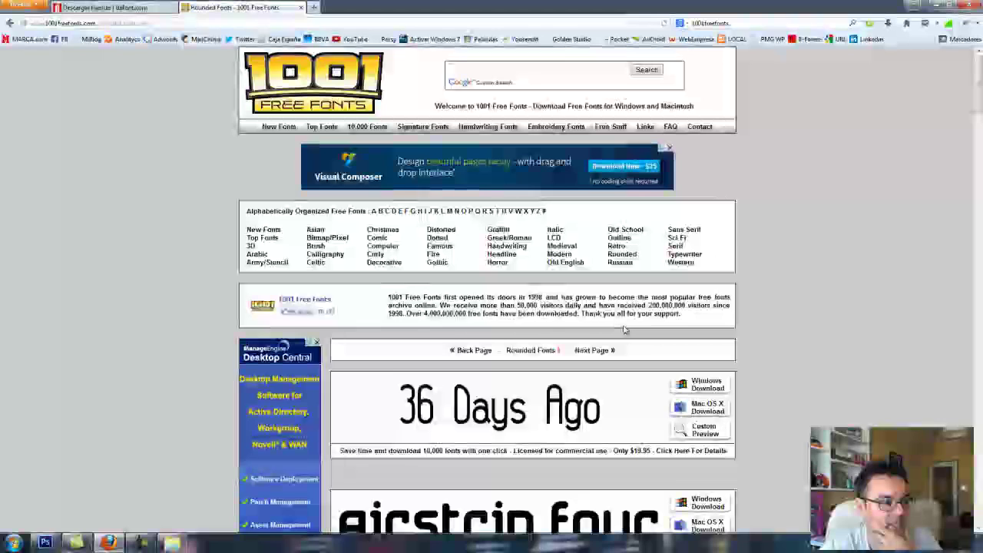
Browse the Dotted font category previews.
click(438, 241)
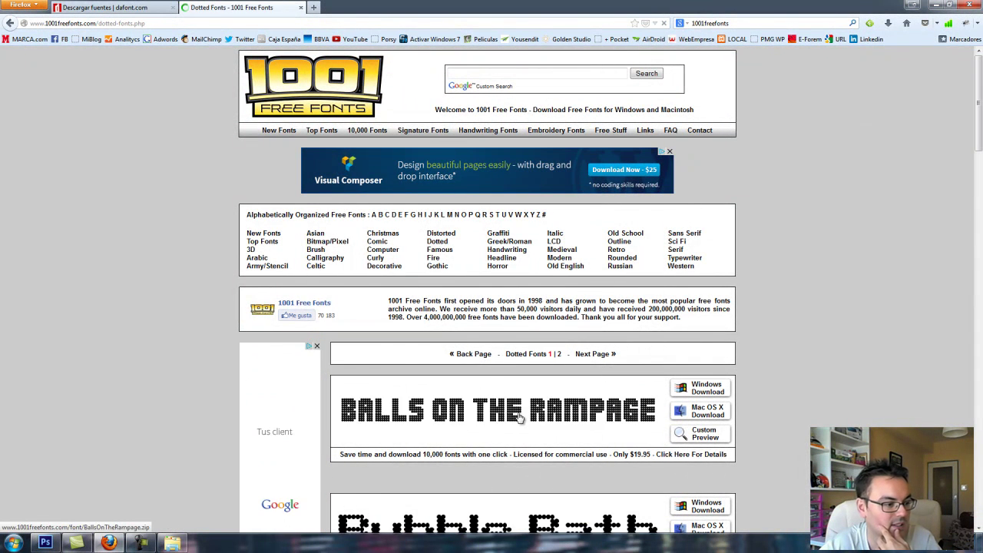
scroll(570, 409, down, 3)
scroll(570, 409, down, 3)
scroll(566, 327, down, 5)
scroll(566, 326, down, 2)
scroll(566, 326, up, 2)
scroll(566, 326, up, 10)
scroll(566, 327, up, 5)
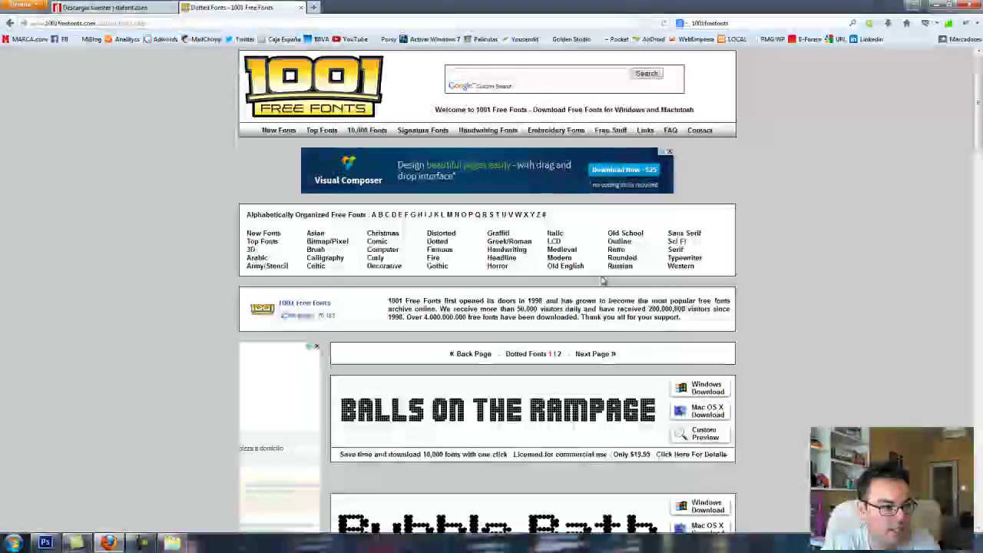
Browse the Western font category previews.
click(676, 268)
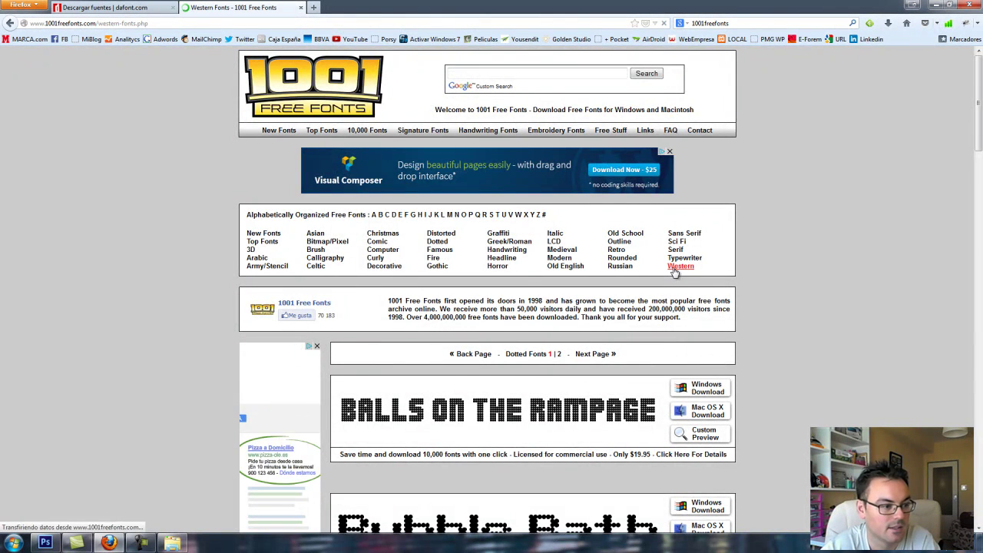
scroll(607, 355, down, 1)
scroll(608, 356, down, 6)
scroll(607, 355, down, 4)
scroll(607, 355, down, 2)
scroll(607, 355, down, 1)
scroll(606, 353, up, 8)
scroll(607, 353, up, 5)
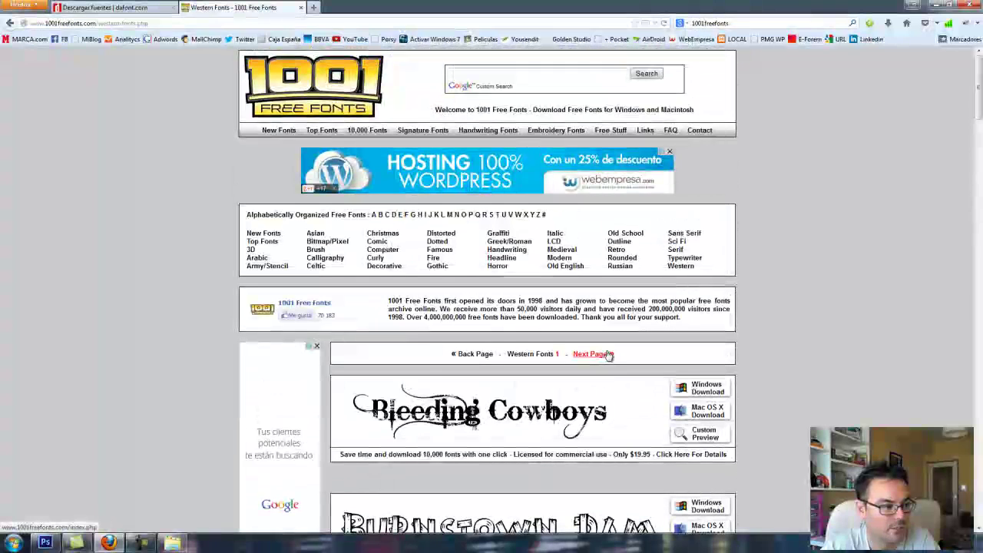
Open the Gothic Fonts category and scroll past biergarten, Bridgnorth and Emporium Capitals.
click(436, 267)
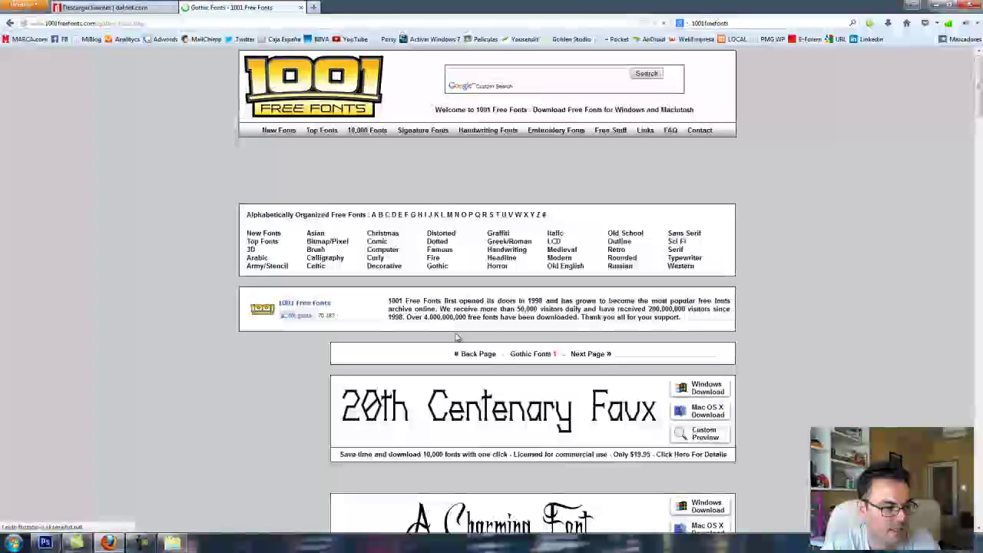
scroll(696, 355, down, 4)
scroll(697, 355, down, 4)
scroll(696, 355, down, 3)
scroll(696, 356, down, 4)
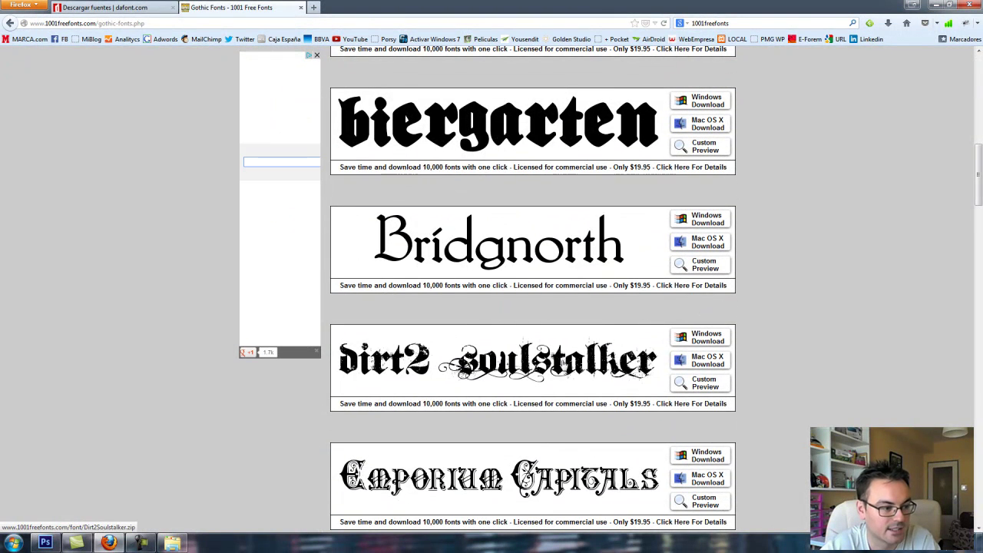
scroll(564, 365, down, 3)
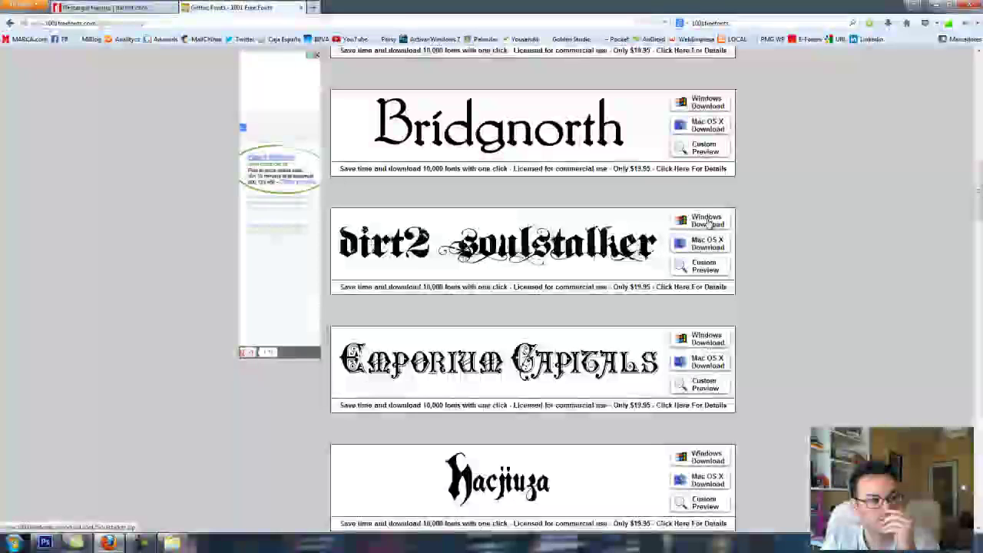
Download the Dirt2Soulstalker.zip font archive and open it from recent downloads.
click(707, 221)
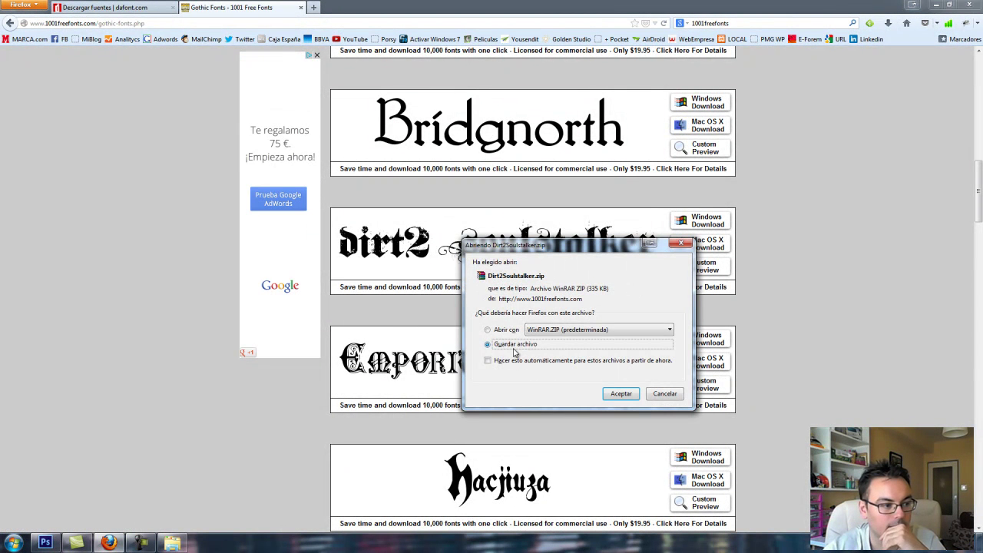
click(620, 393)
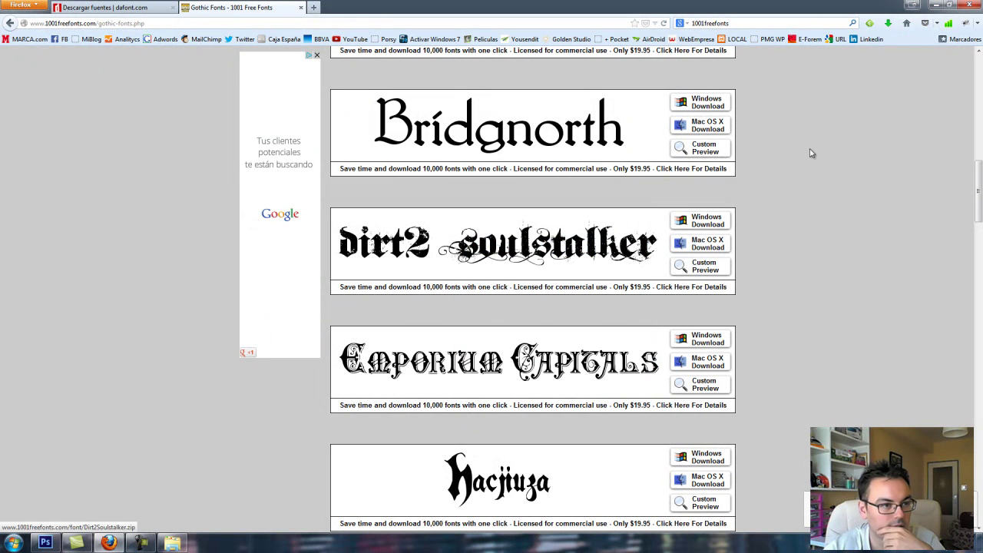
click(888, 24)
click(851, 62)
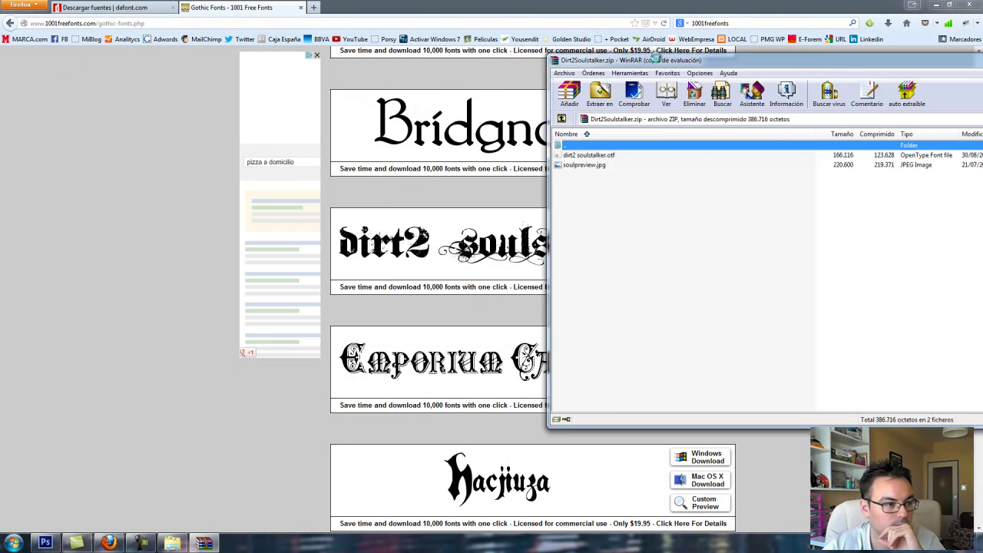
Extract the archive's font files in WinRAR and close the archive window.
click(624, 247)
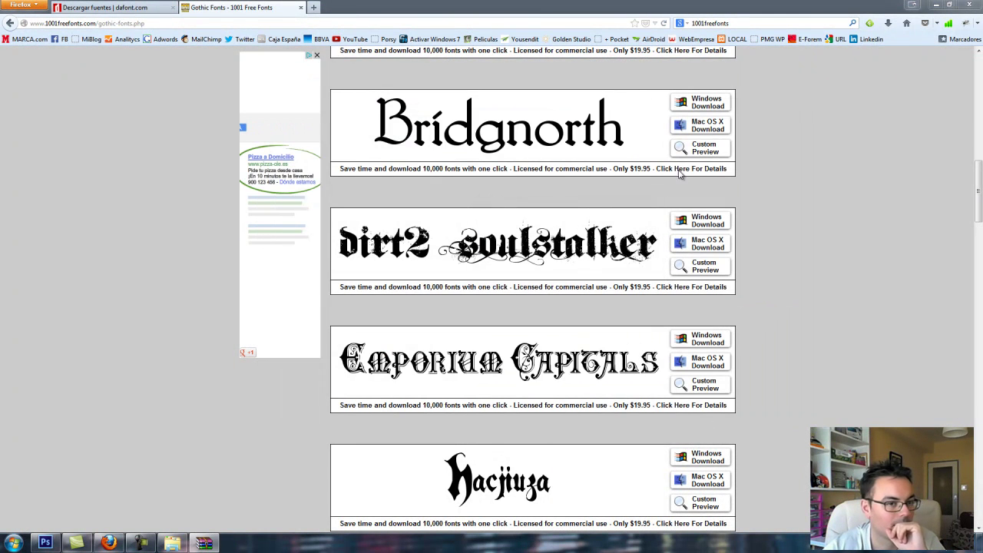
click(203, 543)
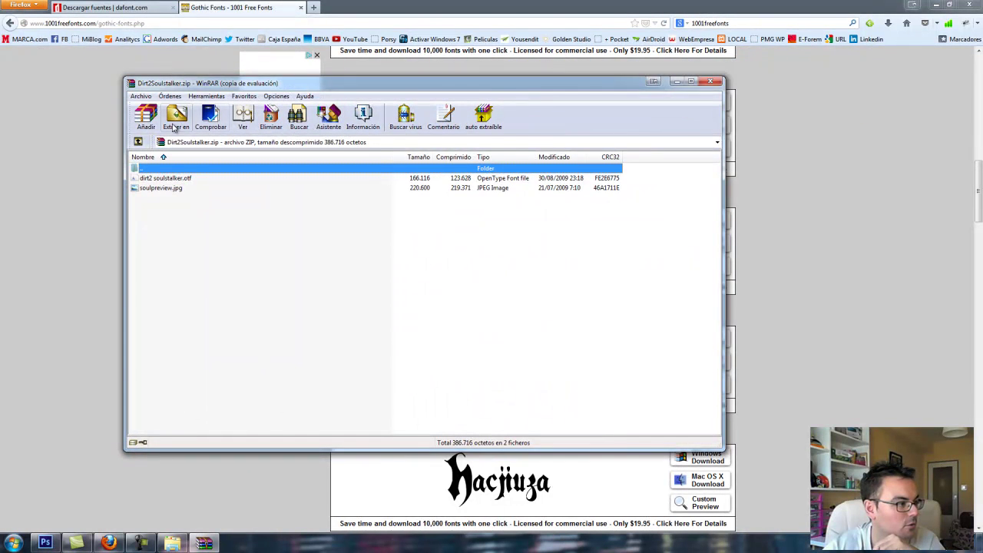
click(175, 119)
click(447, 373)
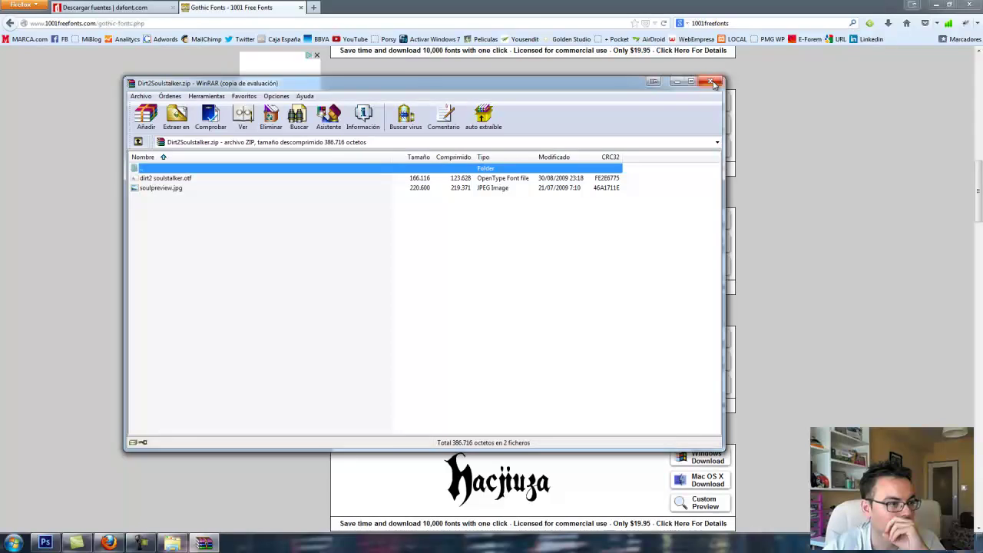
click(714, 84)
Open the Downloads folder containing Dirt2Soulstalker.zip from the Firefox downloads Library.
click(888, 23)
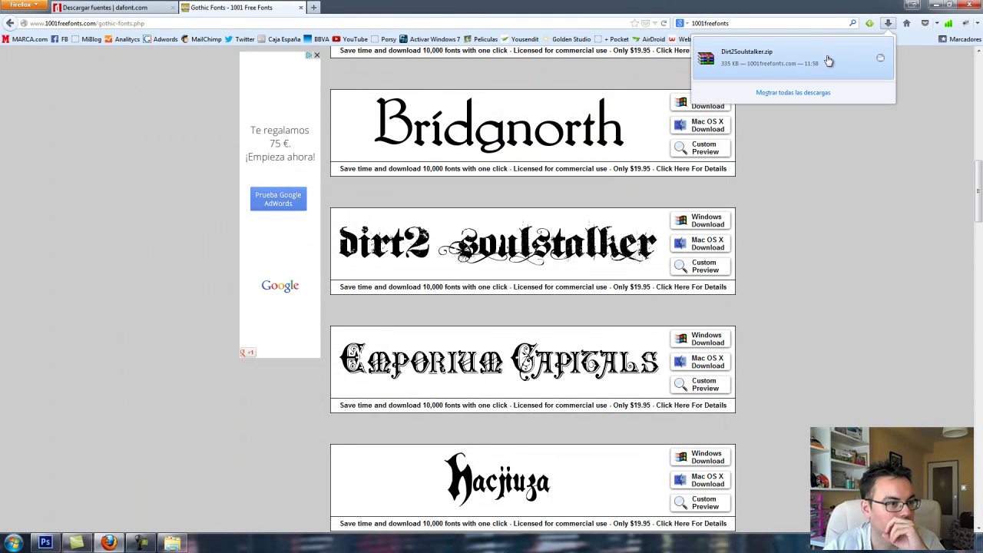
click(795, 90)
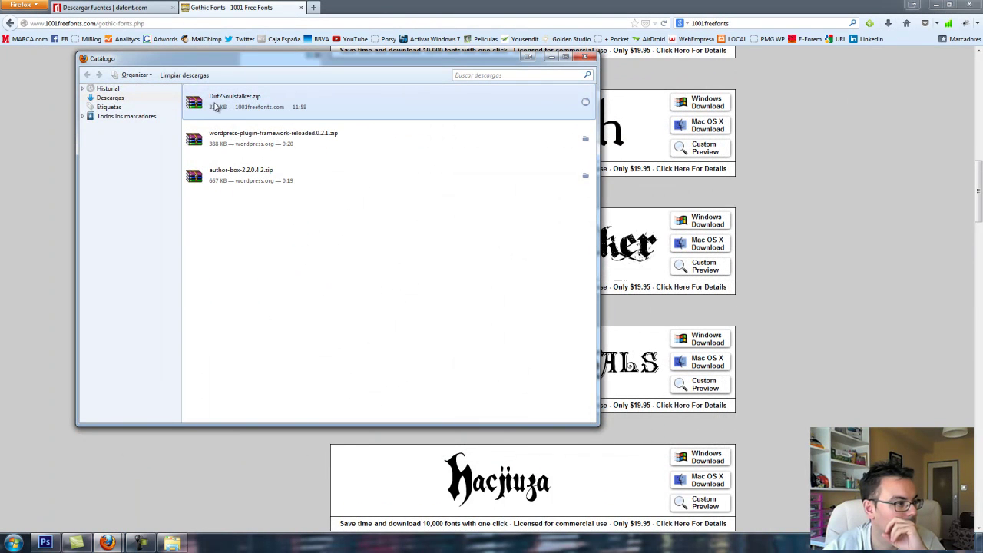
right_click(230, 105)
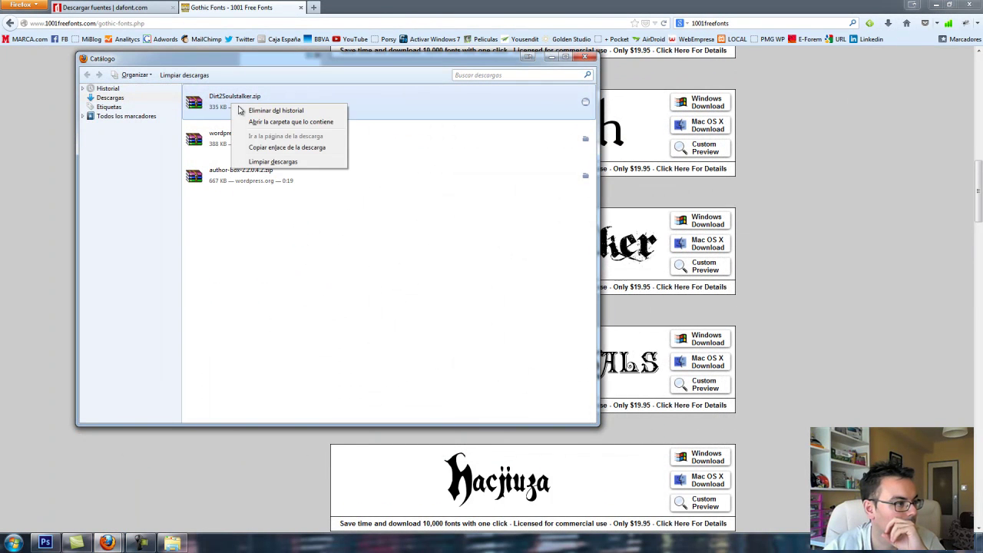
click(161, 162)
right_click(207, 101)
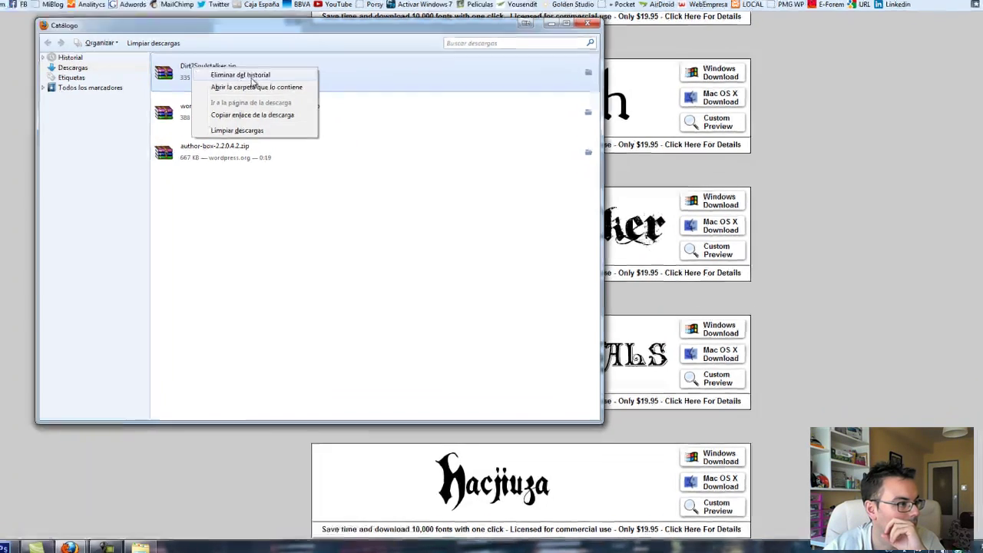
click(284, 114)
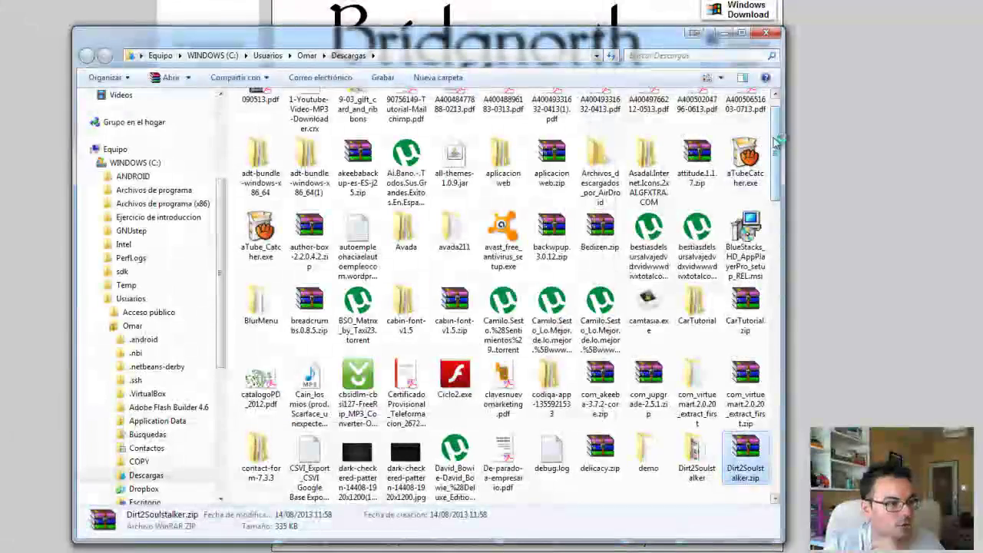
Open the Dirt2Soulstalker folder, view soulpreview.jpg, then preview dirt2 soulstalker.otf.
mouse_move(774, 140)
mouse_down()
mouse_move(777, 458)
mouse_move(782, 166)
mouse_up()
double_click(503, 430)
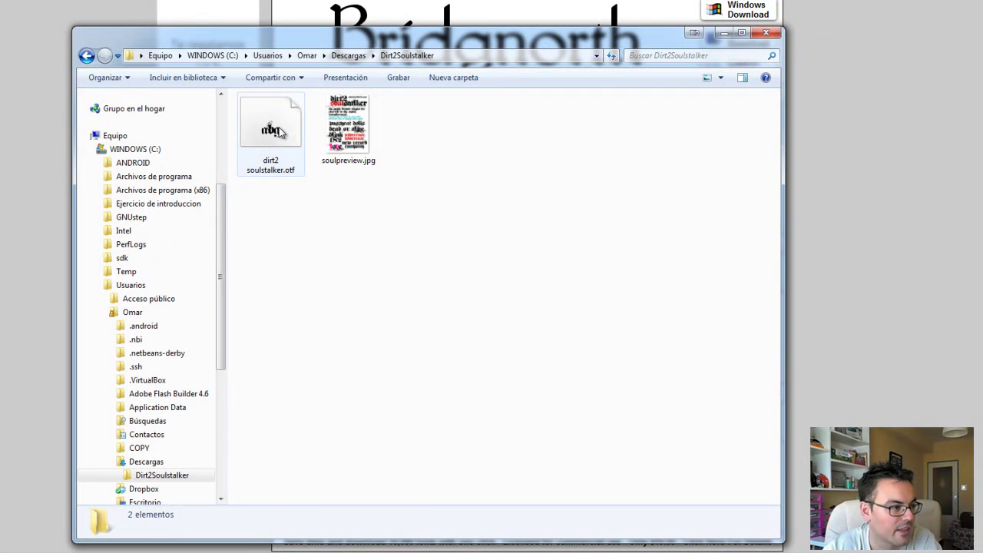
double_click(347, 127)
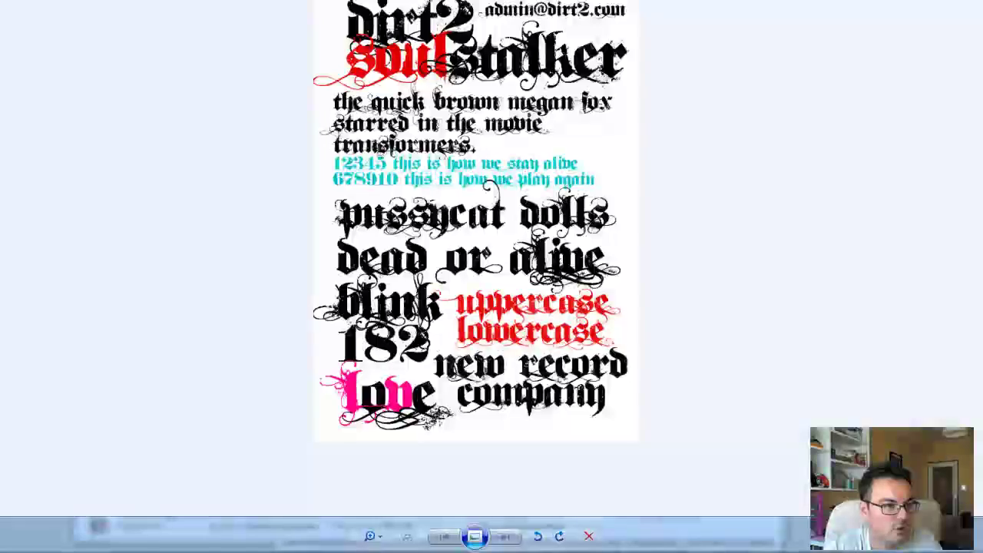
key(alt+F4)
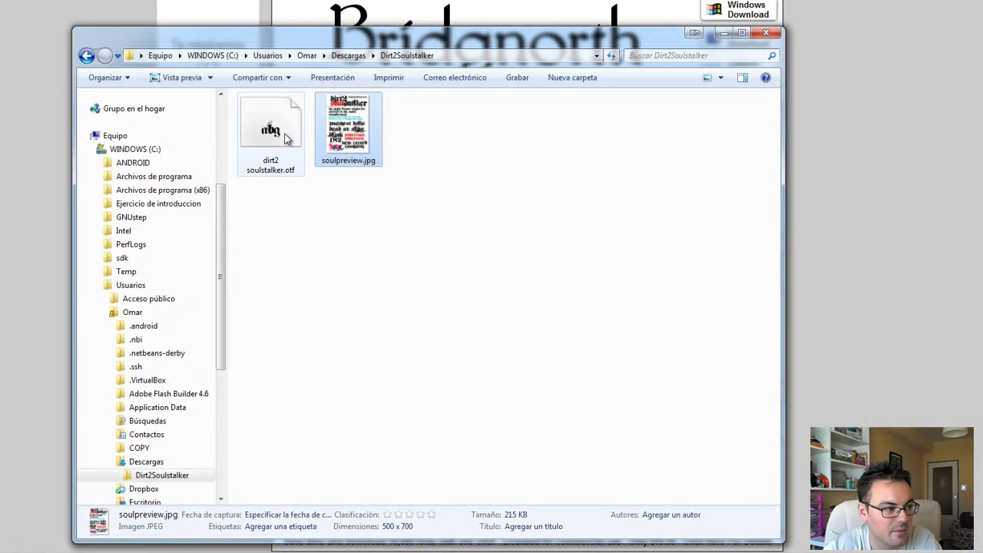
double_click(285, 138)
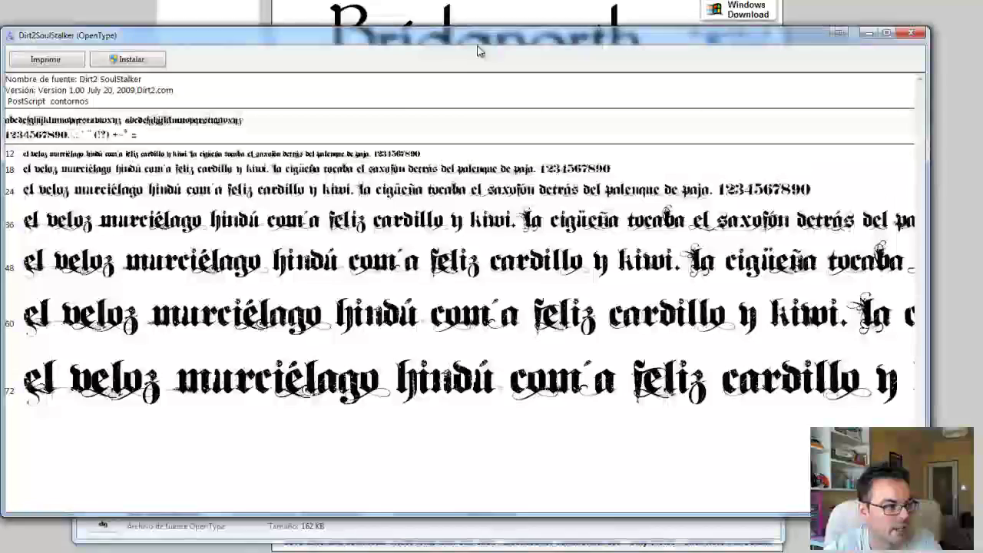
Restore and close the Dirt2 SoulStalker font preview window.
drag(471, 35, 522, 17)
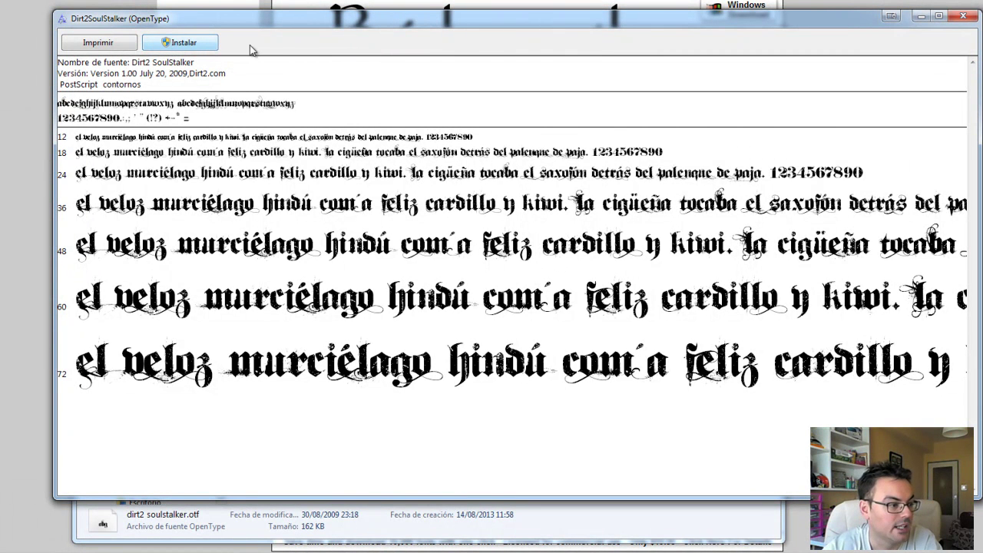
click(938, 16)
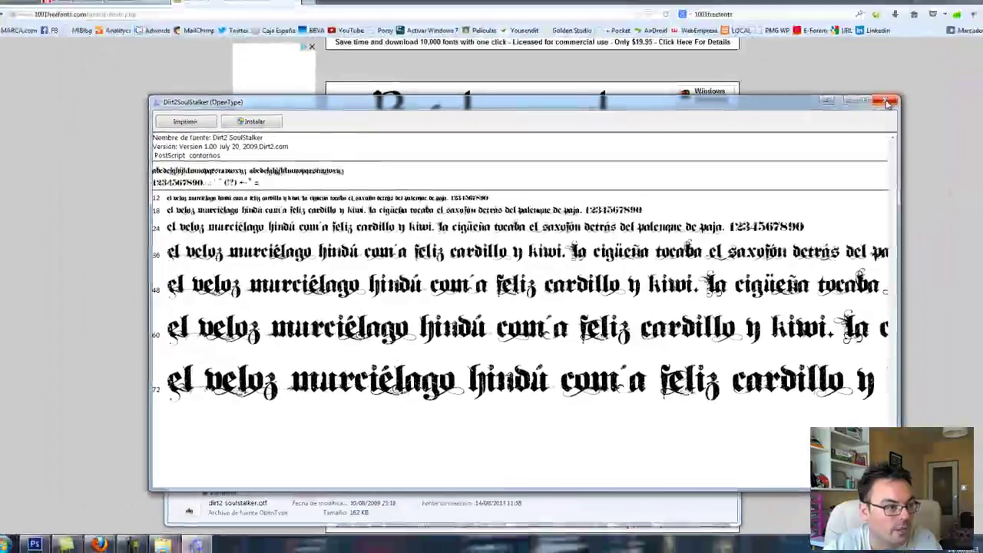
click(887, 102)
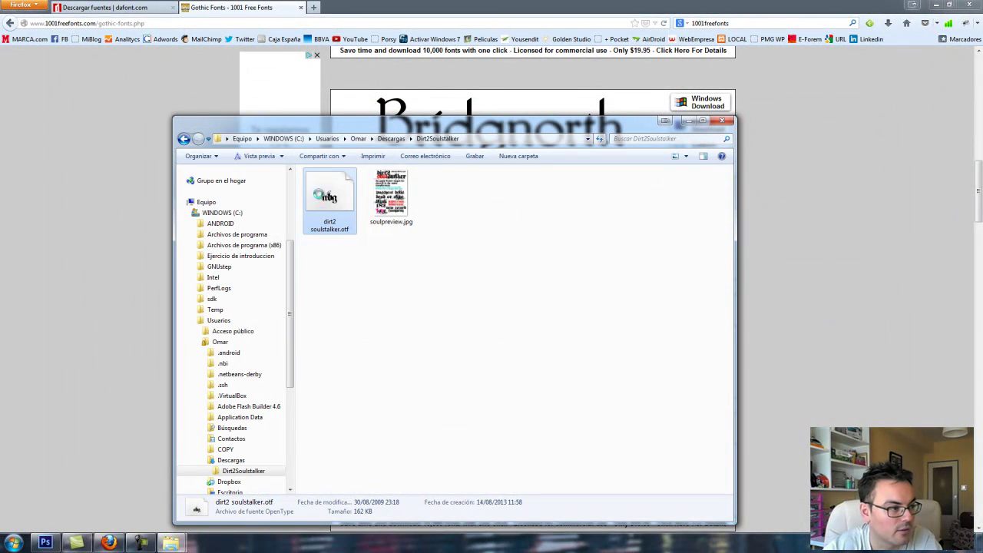
Copy dirt2 soulstalker.otf and bring up the Windows Fonts folder.
right_click(320, 195)
click(345, 374)
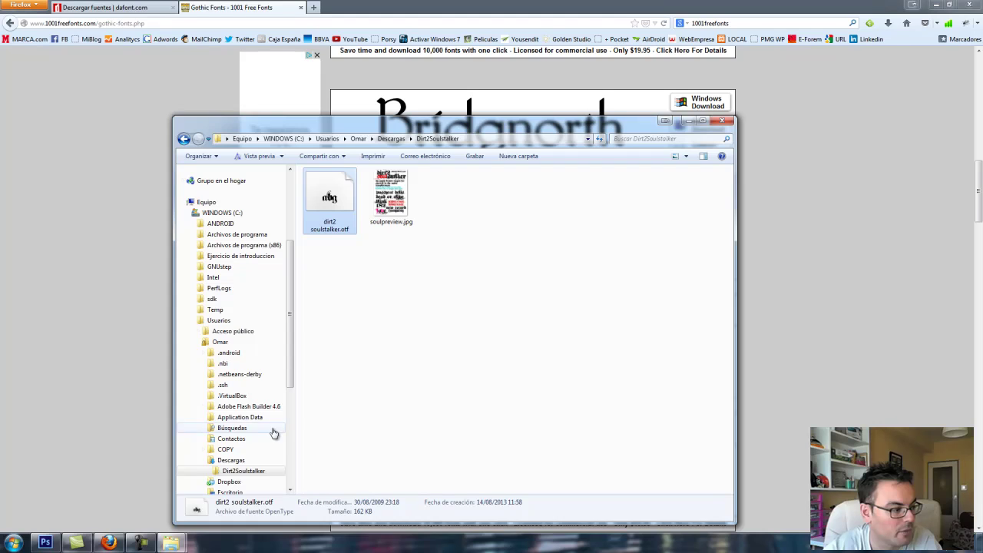
click(170, 543)
Paste dirt2 soulstalker.otf into the Fonts folder (335 items), then return to Photoshop.
click(138, 499)
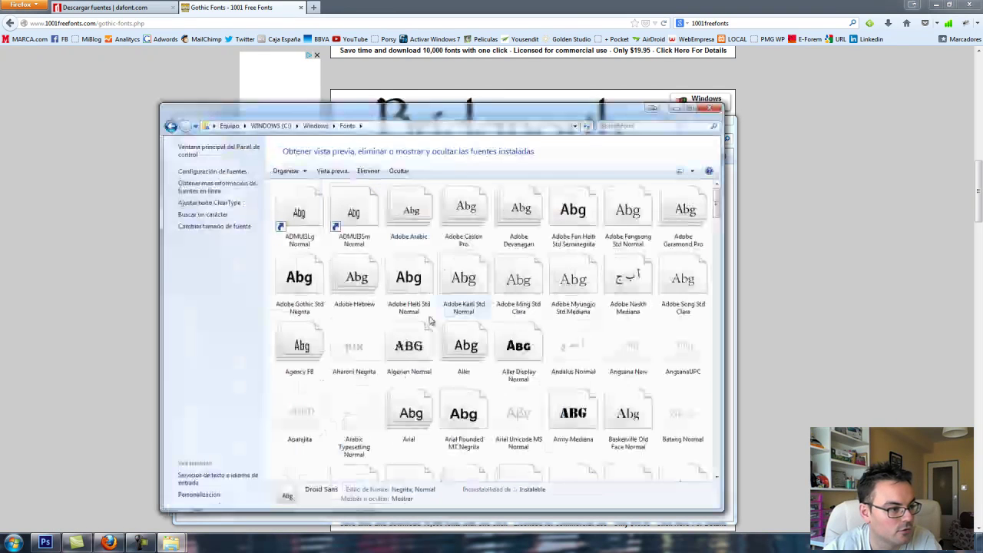
right_click(271, 253)
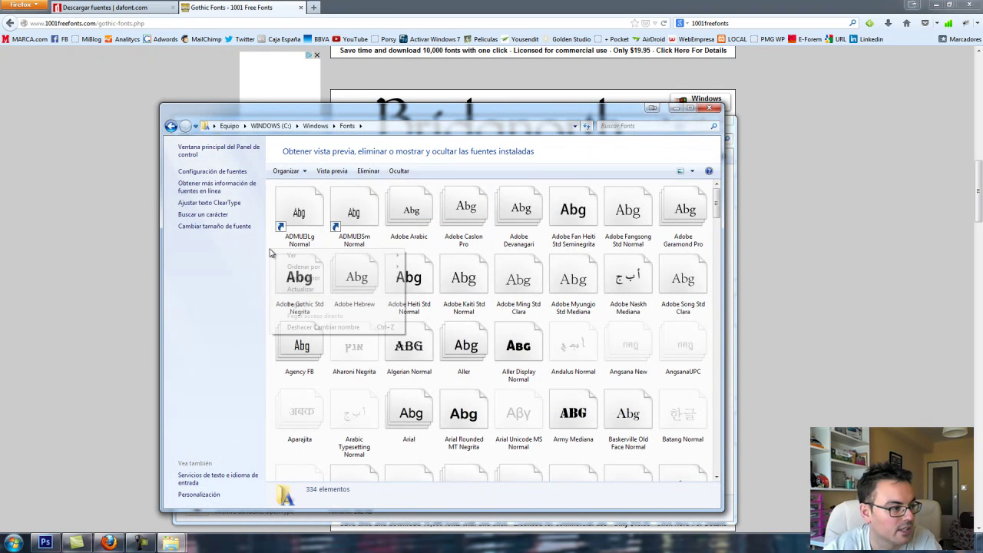
click(295, 301)
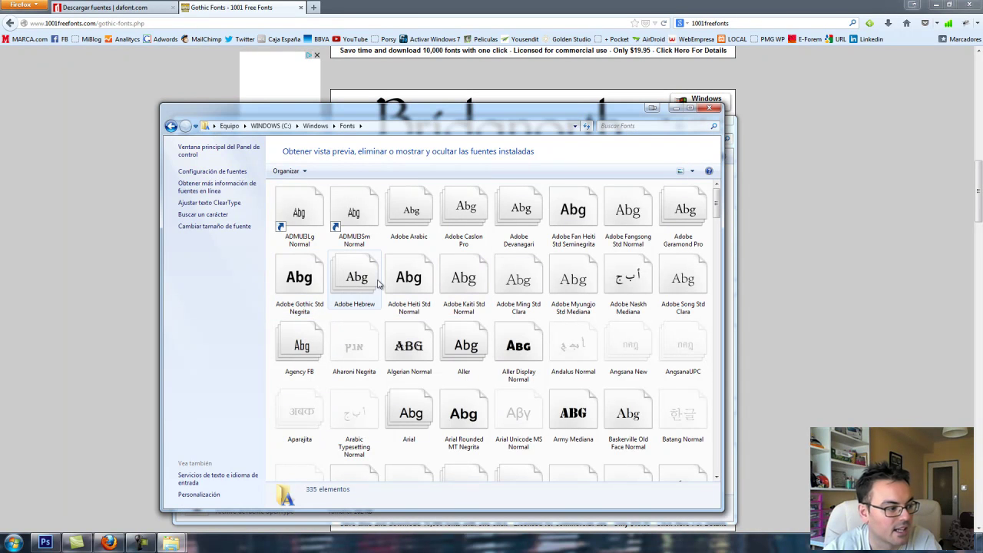
click(46, 542)
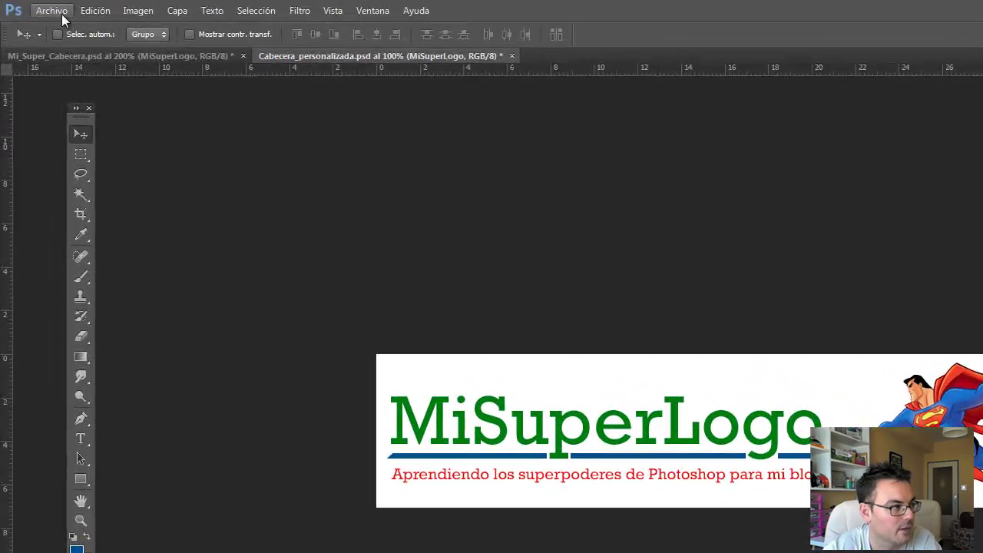
click(35, 7)
click(268, 241)
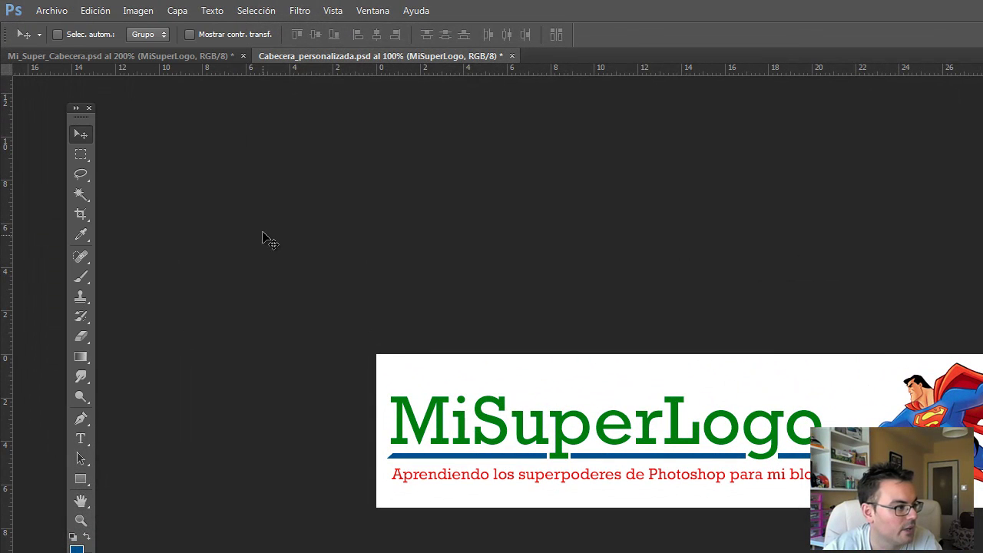
click(80, 438)
click(463, 426)
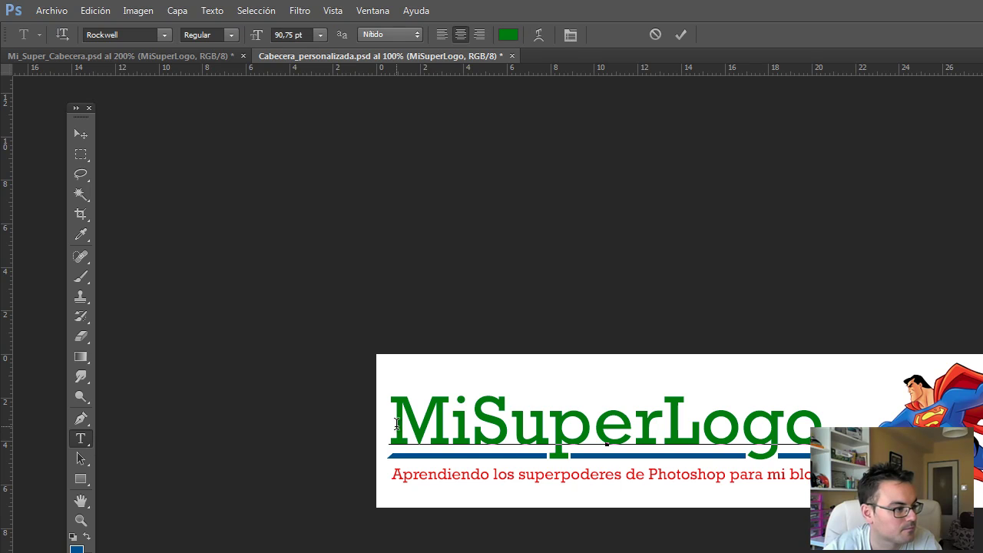
drag(392, 423, 821, 424)
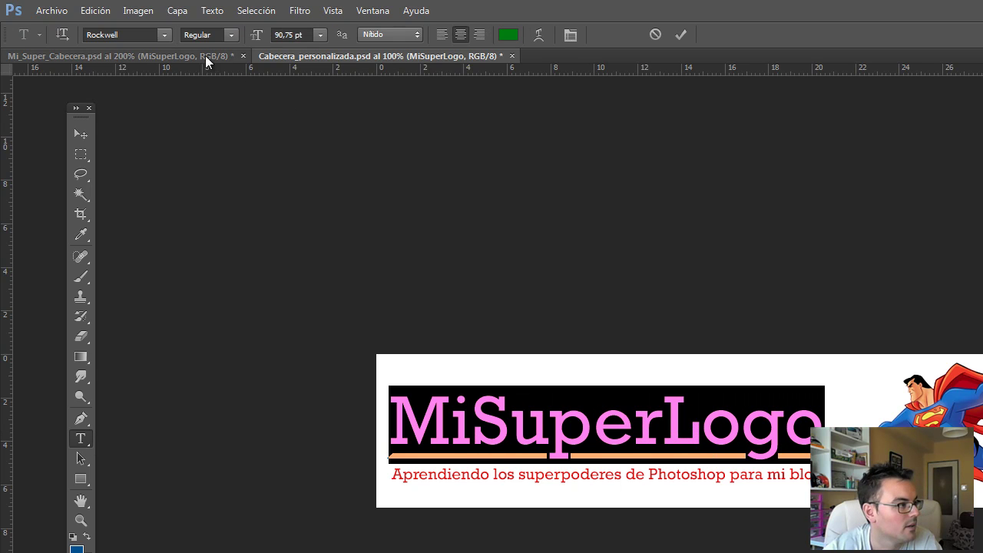
click(164, 34)
drag(338, 373, 340, 157)
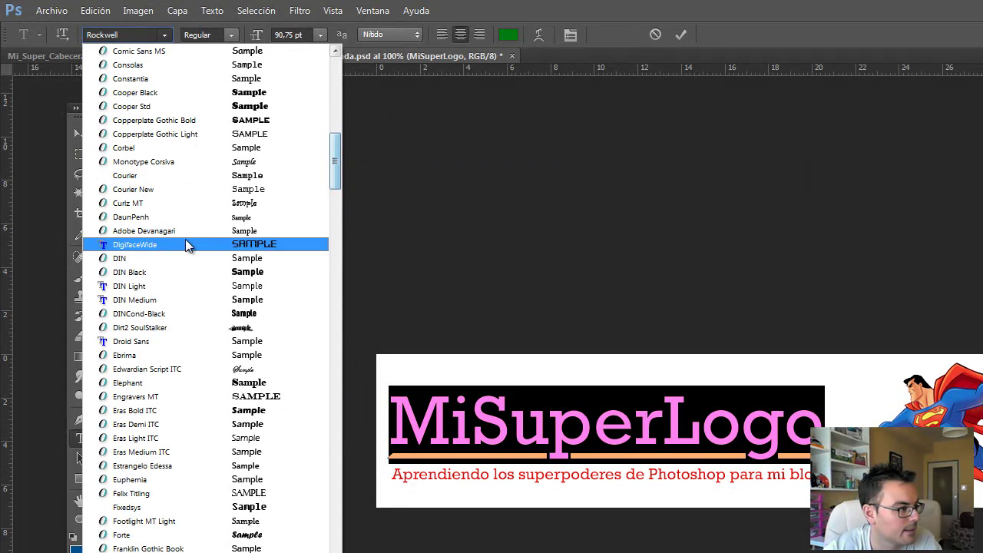
click(175, 327)
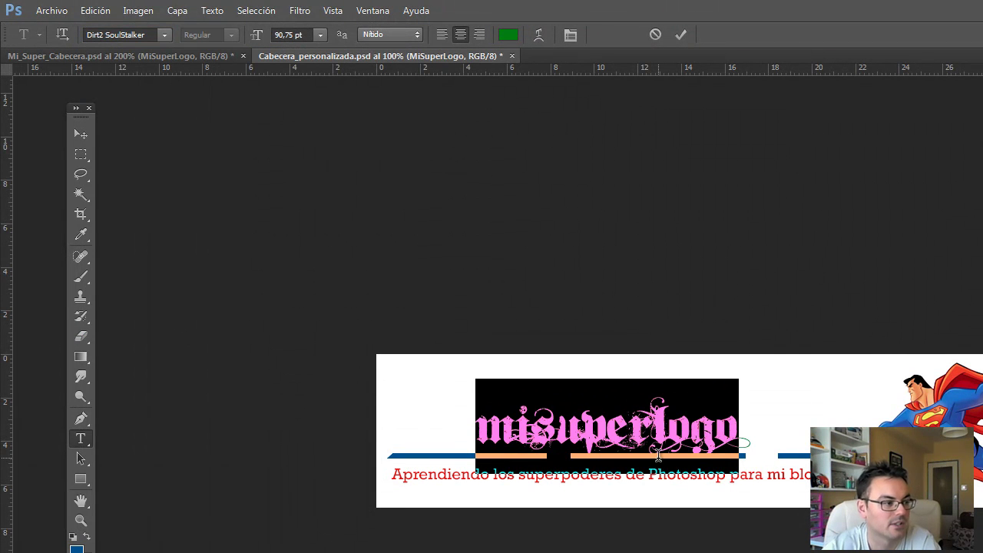
key(ctrl+z)
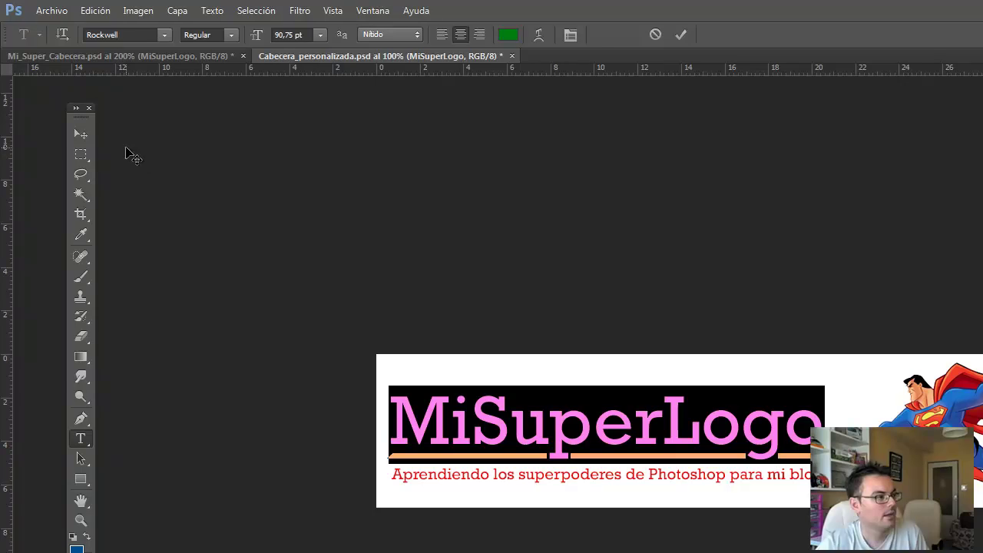
click(80, 133)
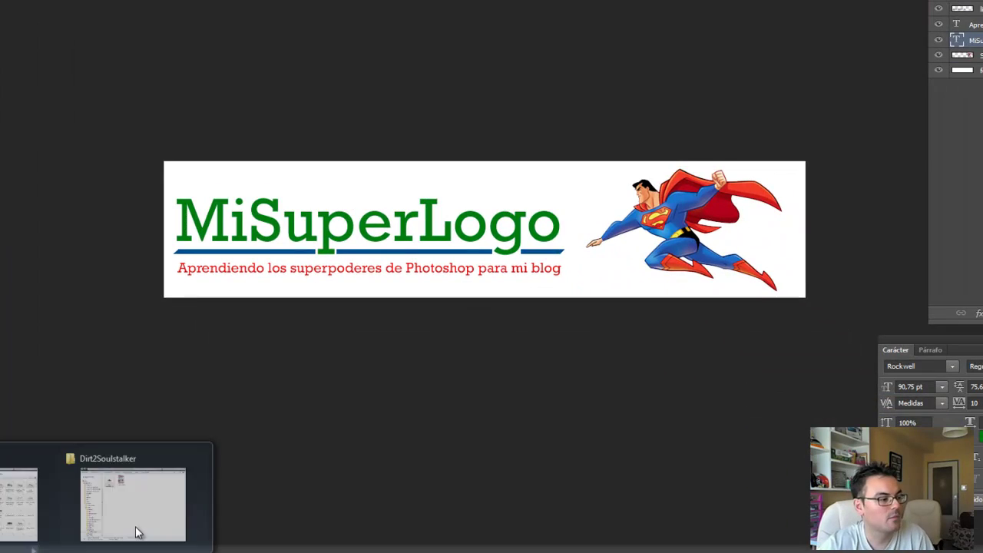
Install Dirt2 SoulStalker from its font viewer preview.
click(136, 531)
double_click(284, 115)
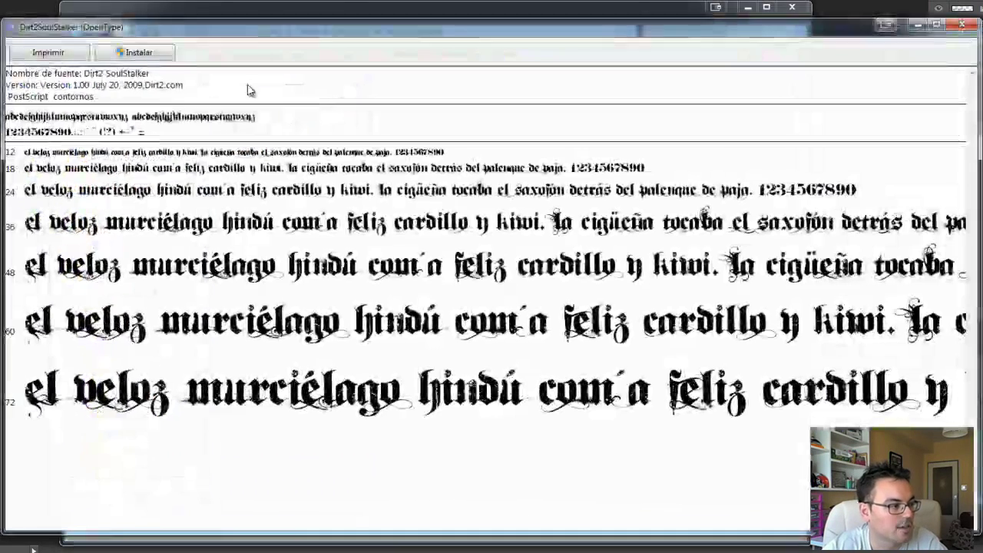
click(169, 56)
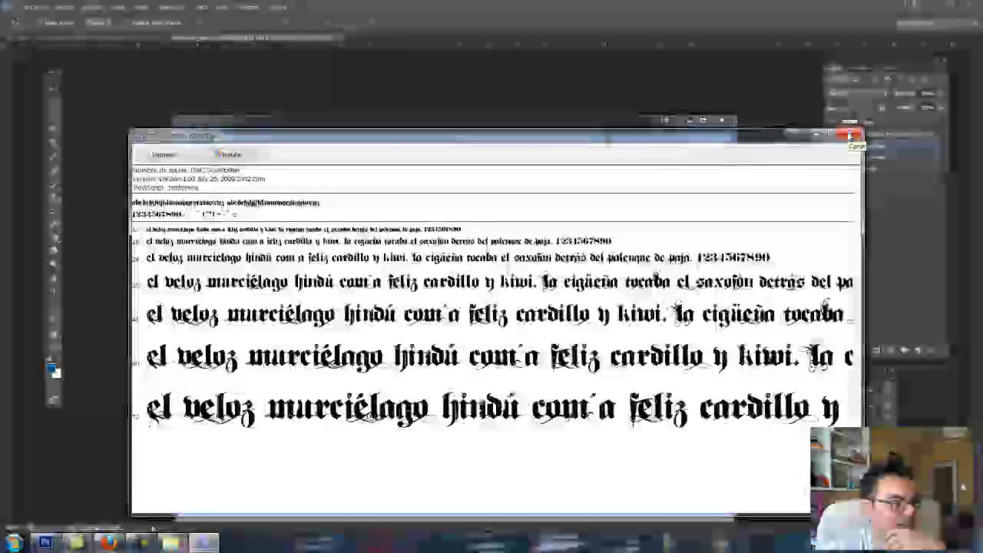
Close the font viewer and folder window, returning to 1001 Free Fonts' Gothic listing.
click(849, 136)
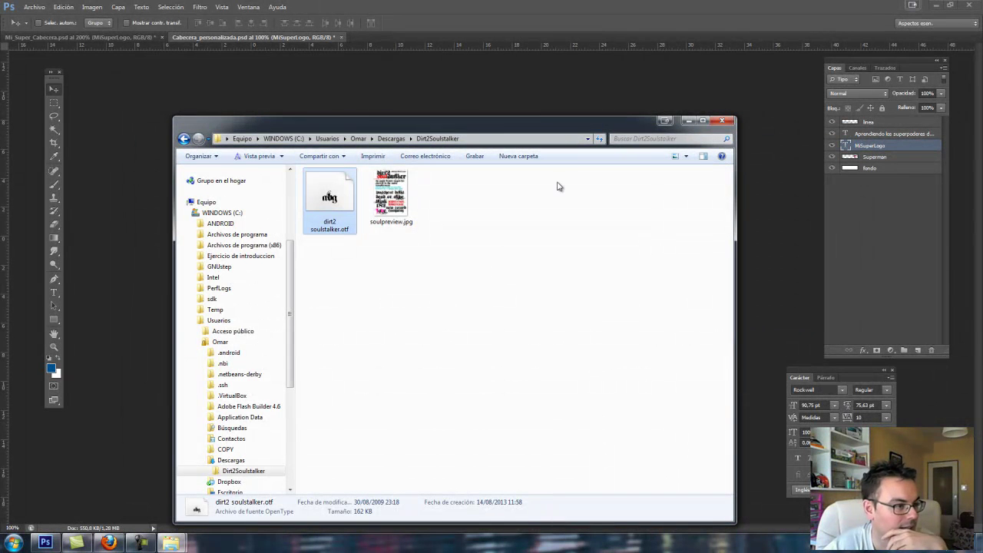
click(683, 121)
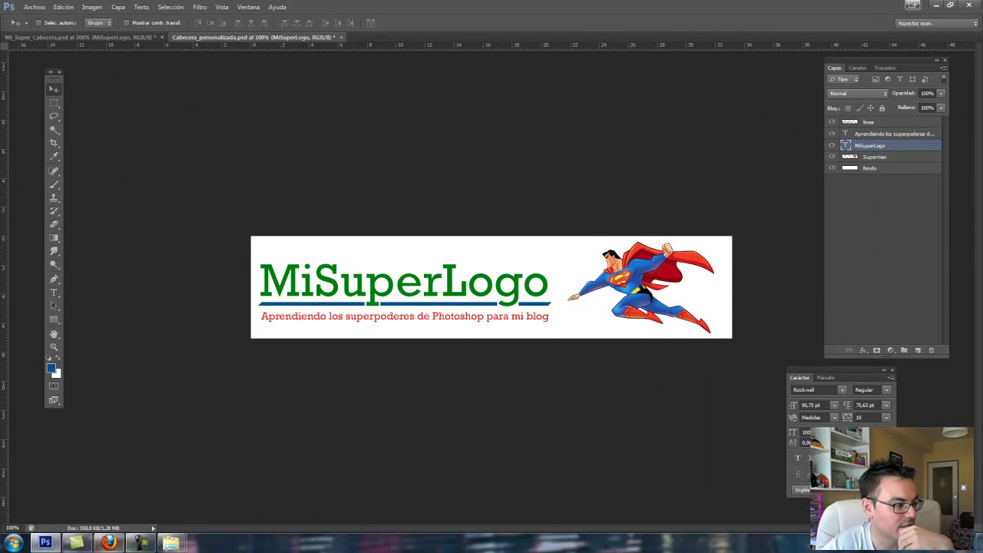
click(108, 543)
scroll(162, 377, up, 3)
Switch to the dafont.com tab and scroll through its home page.
scroll(162, 377, up, 5)
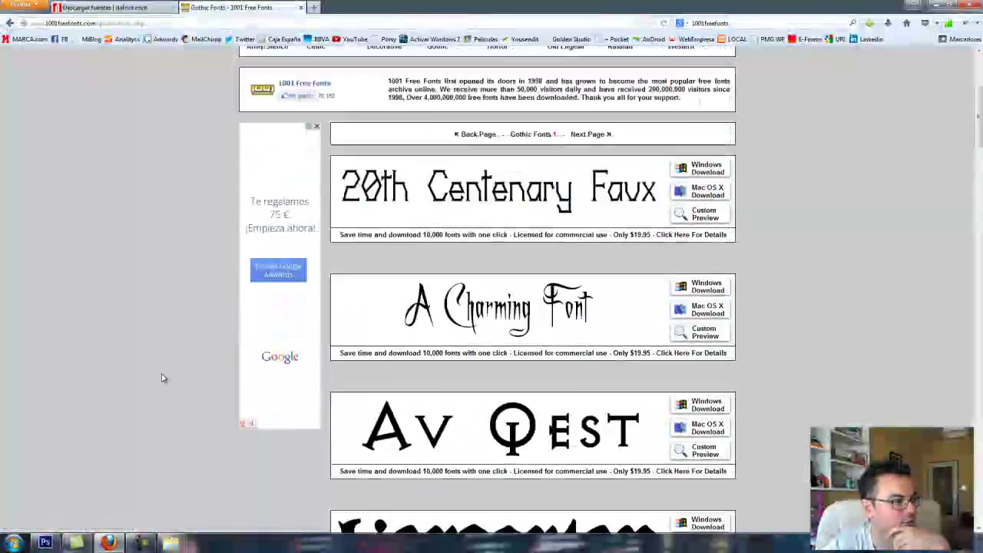
scroll(162, 377, up, 5)
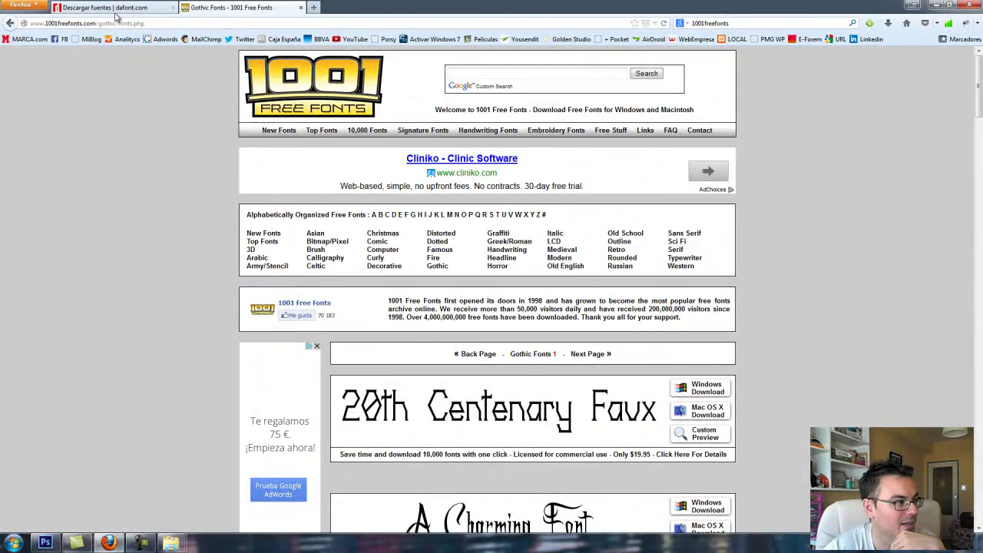
click(115, 9)
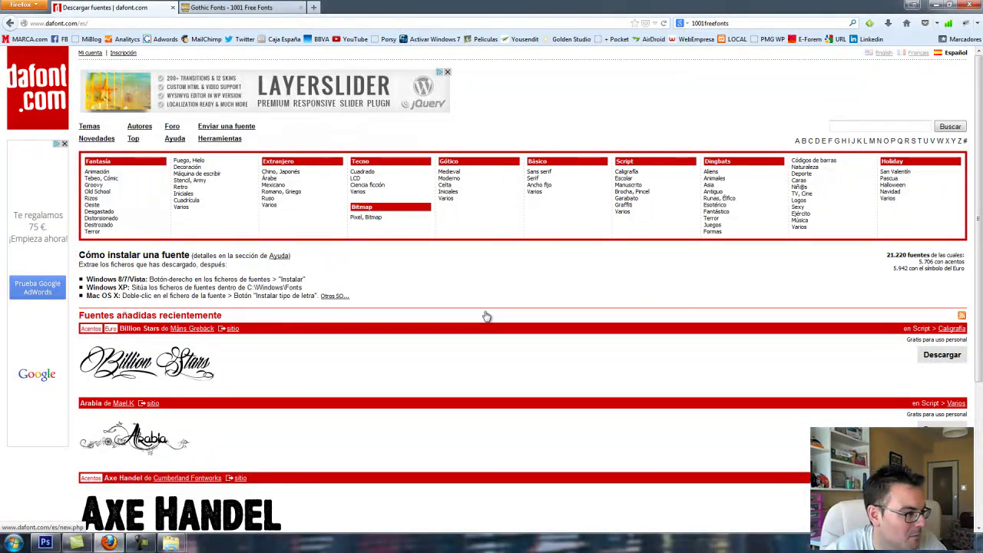
scroll(486, 316, down, 1)
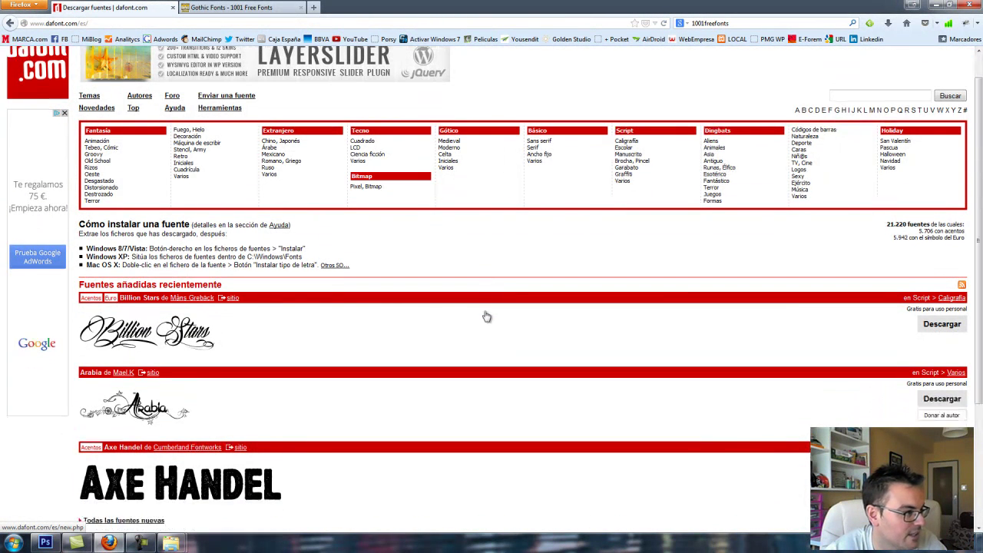
scroll(486, 316, down, 2)
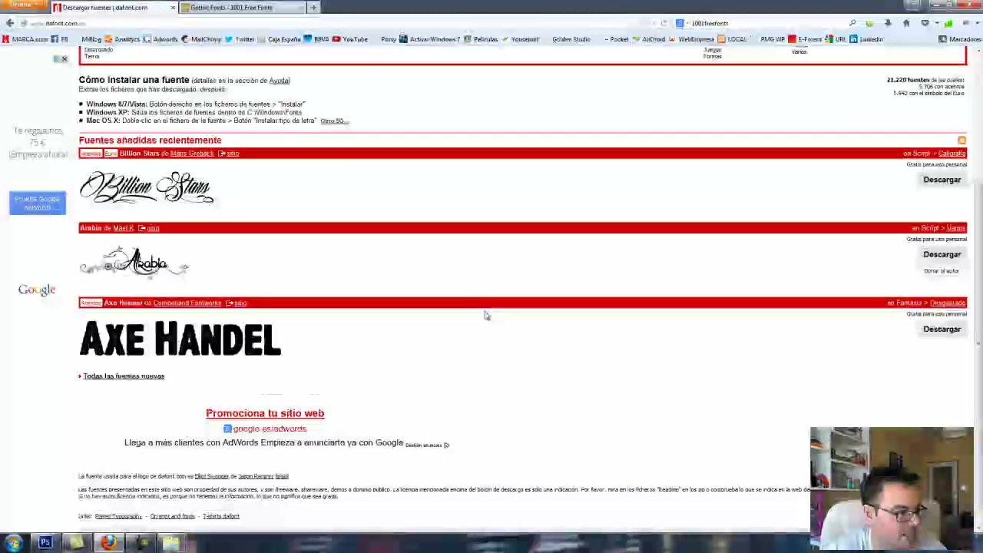
scroll(486, 316, up, 2)
scroll(486, 315, up, 1)
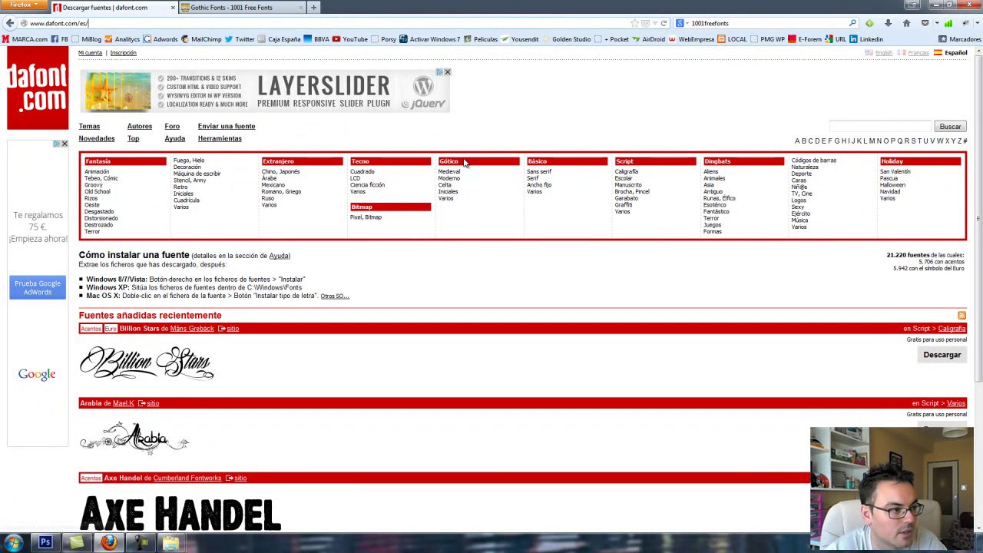
Browse the Básico > Sans serif fonts like Bebas Neue, Phantom and Harabara.
click(549, 172)
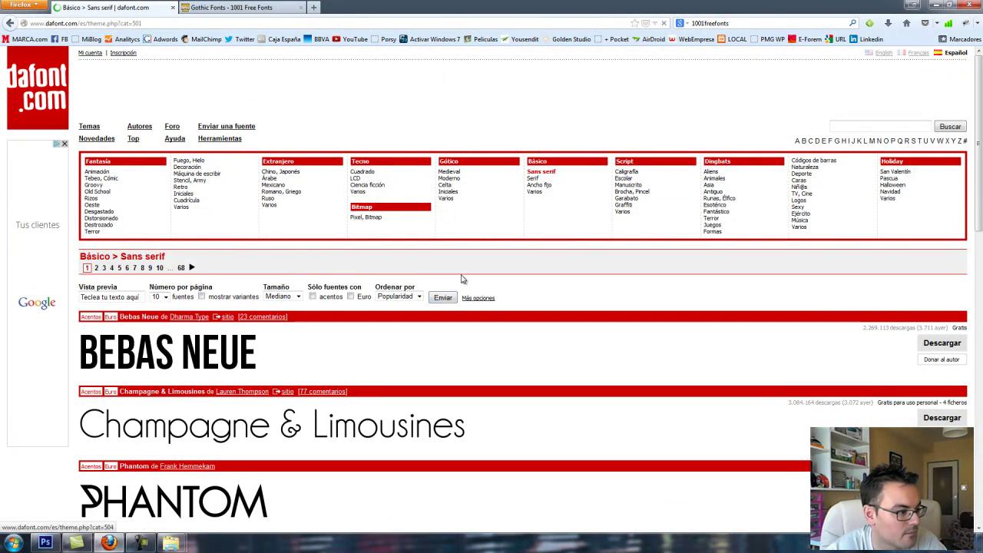
scroll(461, 284, down, 4)
scroll(453, 301, down, 4)
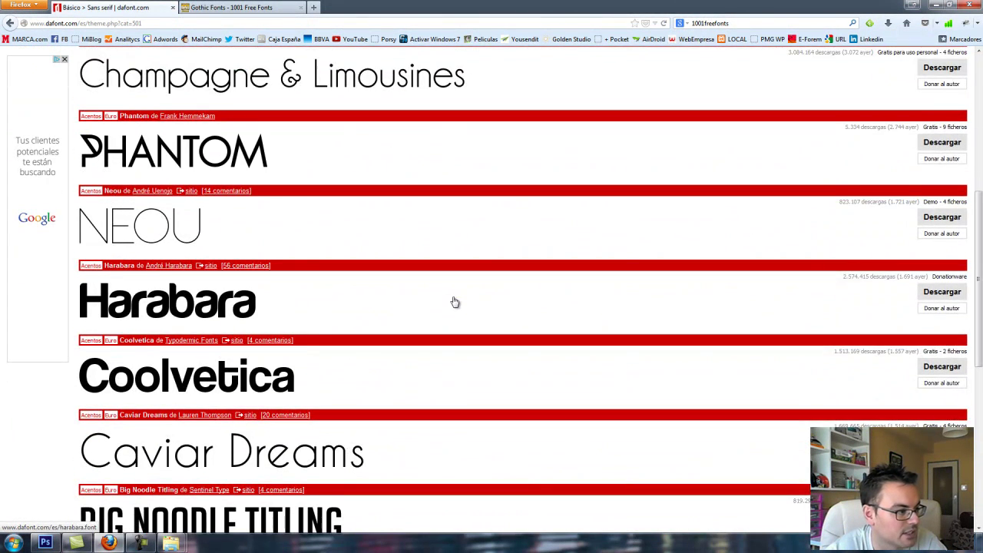
scroll(453, 302, down, 1)
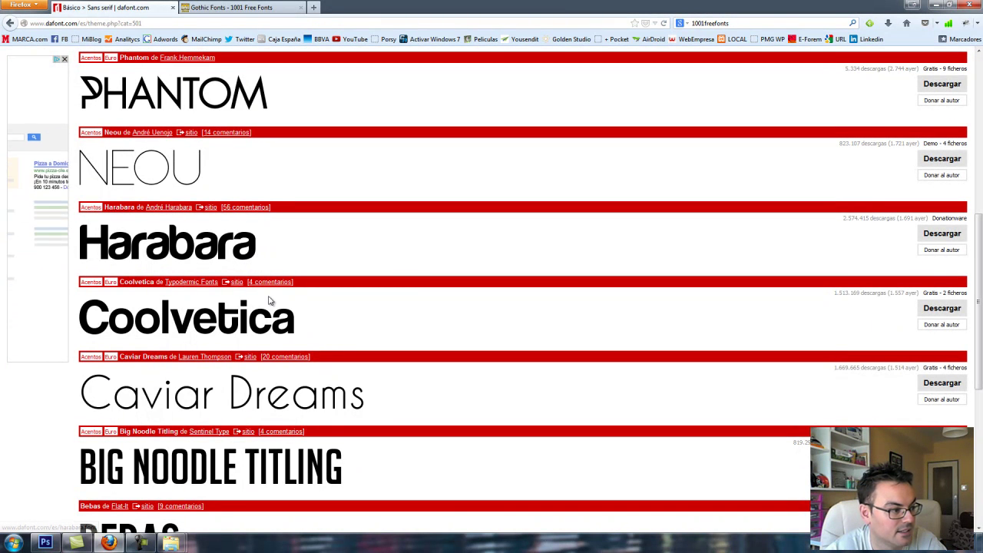
scroll(273, 292, down, 2)
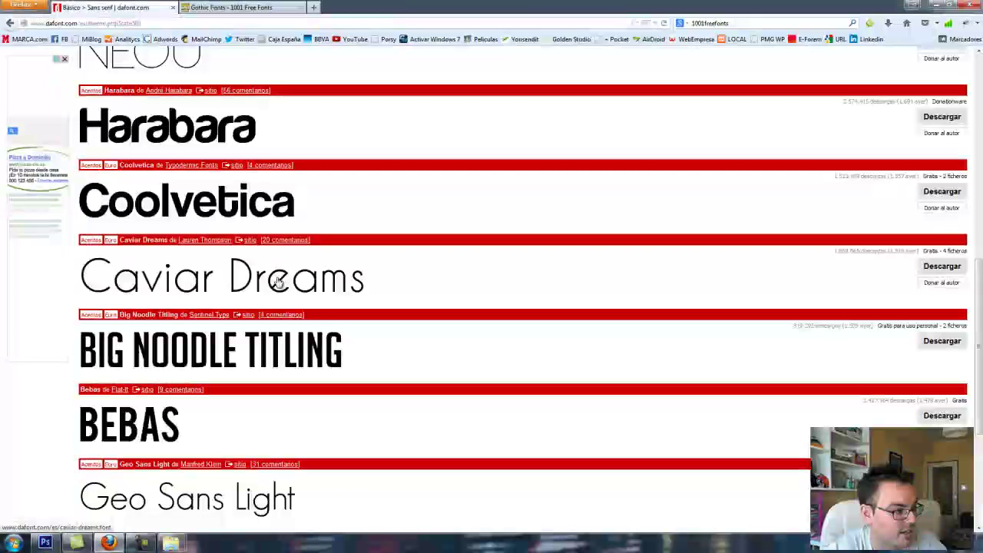
scroll(278, 283, down, 3)
scroll(281, 324, up, 3)
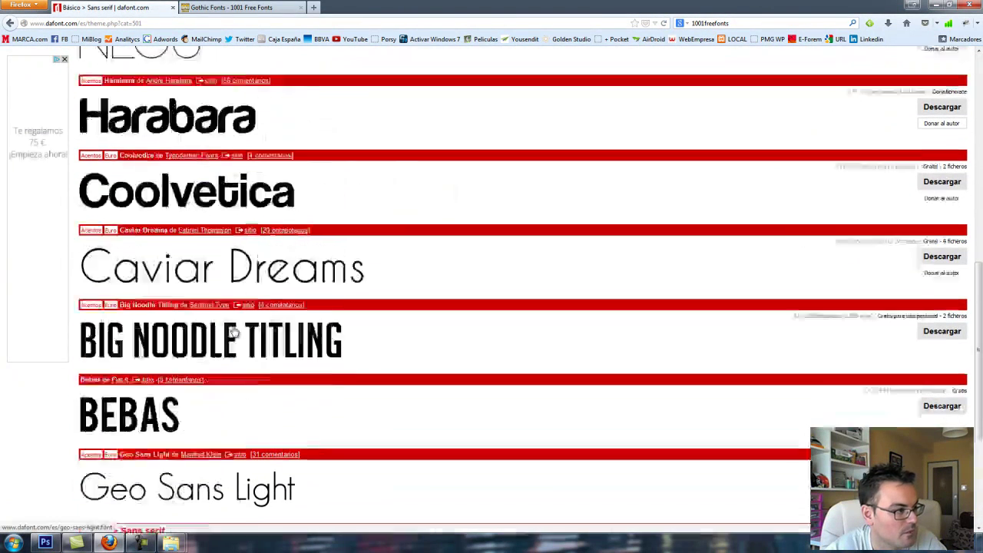
scroll(234, 338, up, 1)
scroll(284, 430, up, 2)
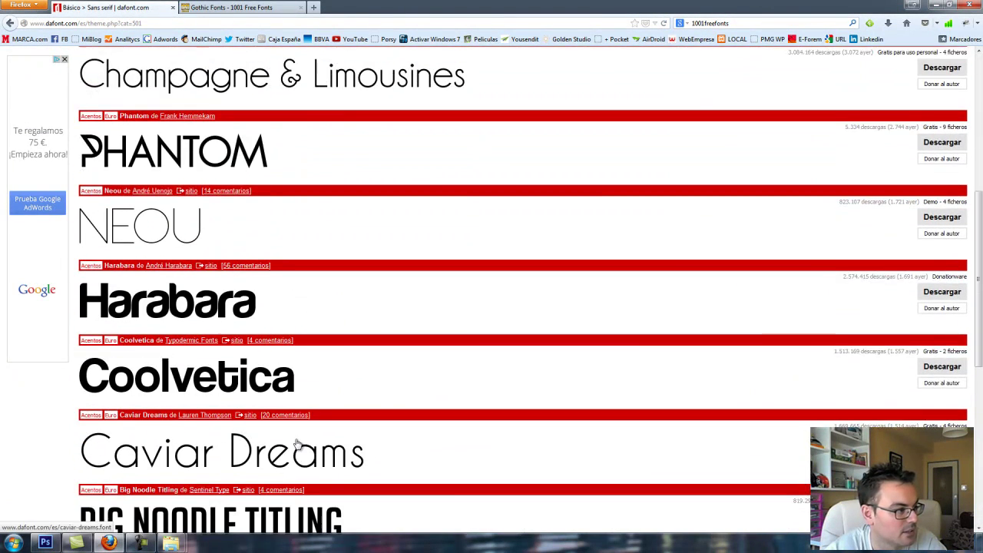
scroll(297, 444, up, 2)
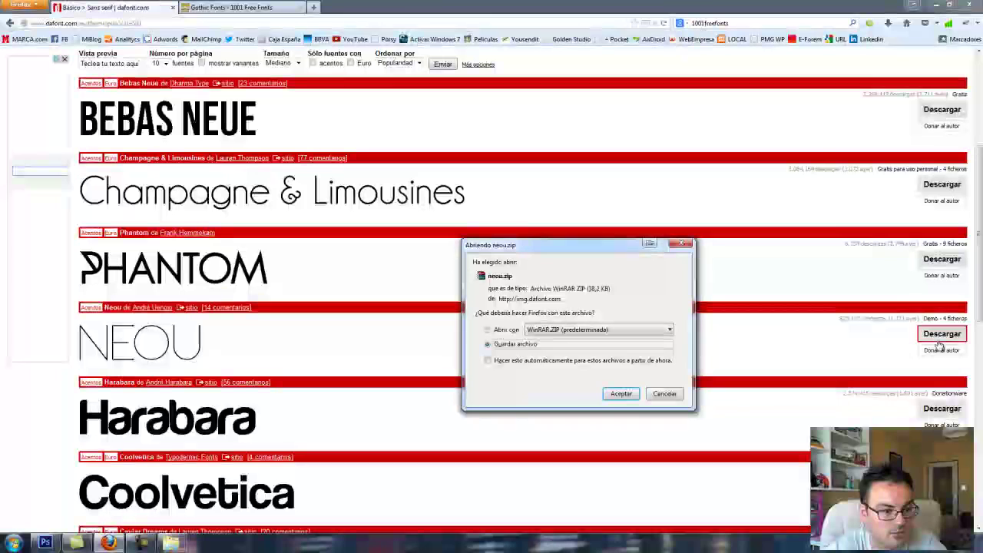
Save neou.zip and extract its Neou font files with WinRAR.
click(623, 393)
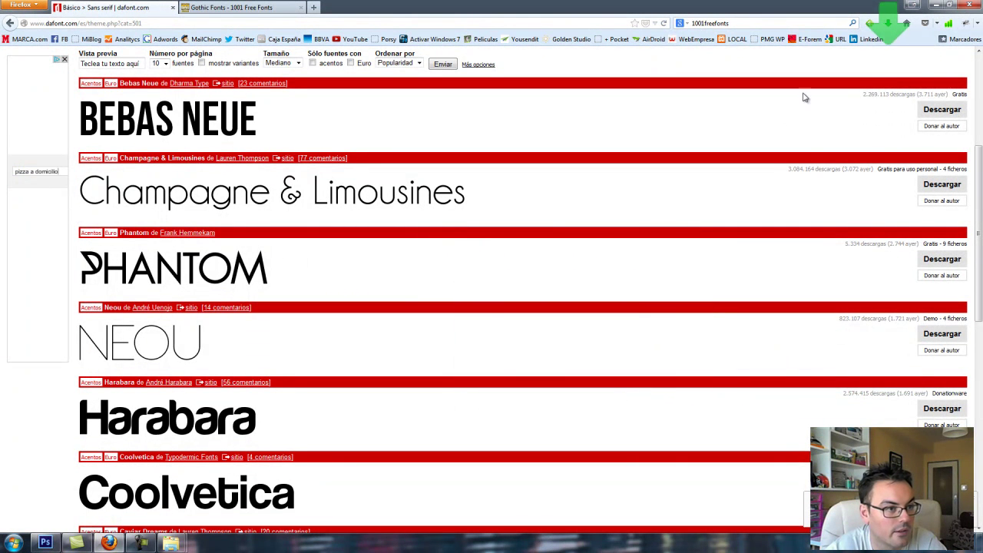
click(887, 23)
click(777, 51)
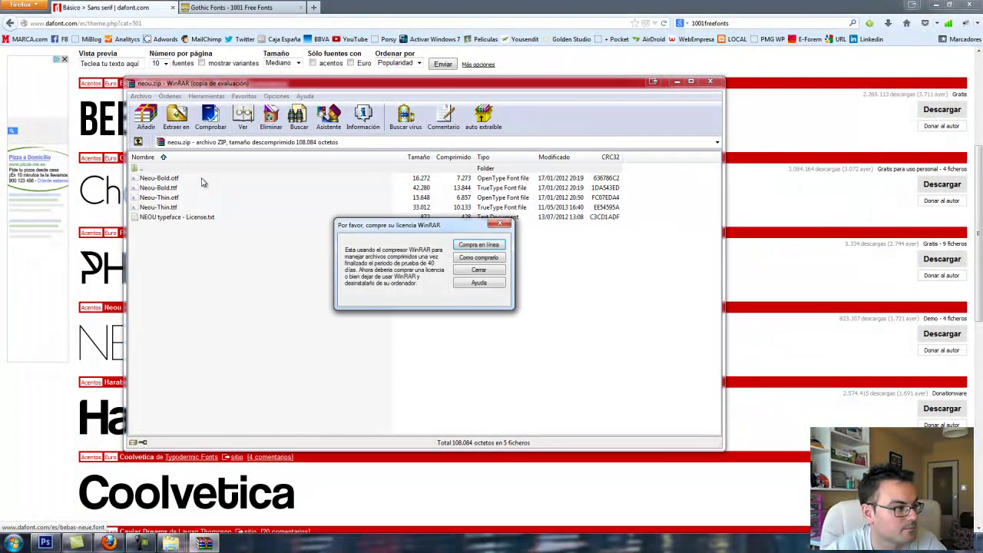
click(466, 270)
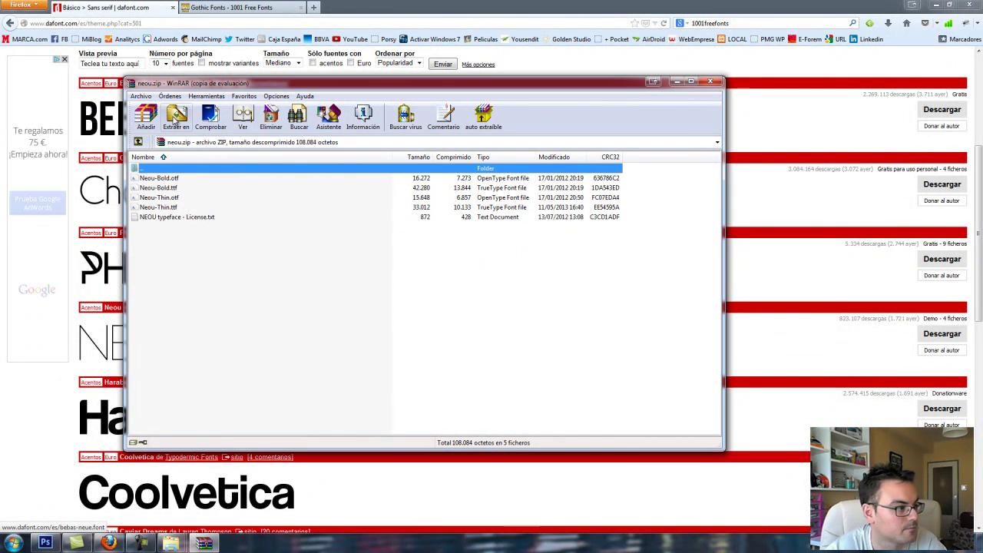
click(175, 117)
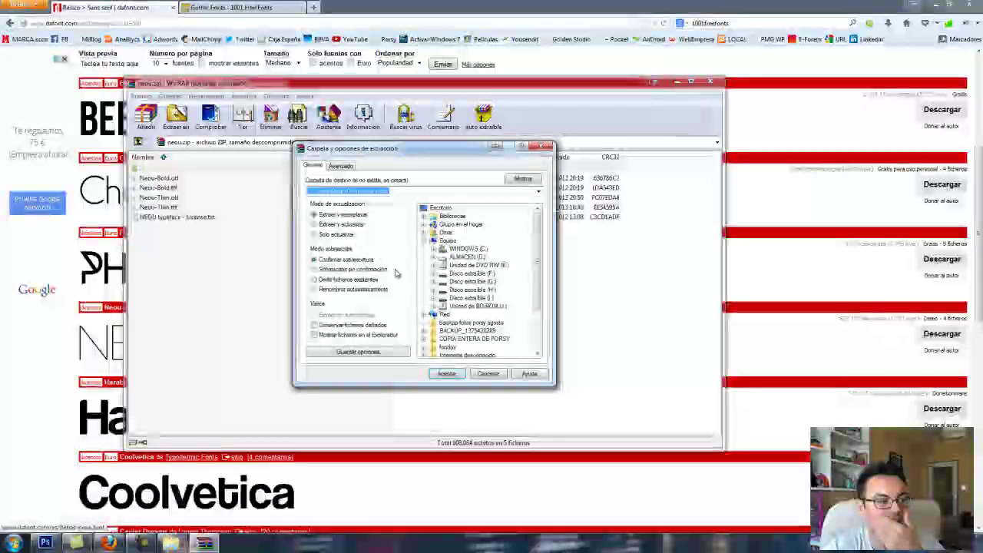
click(448, 374)
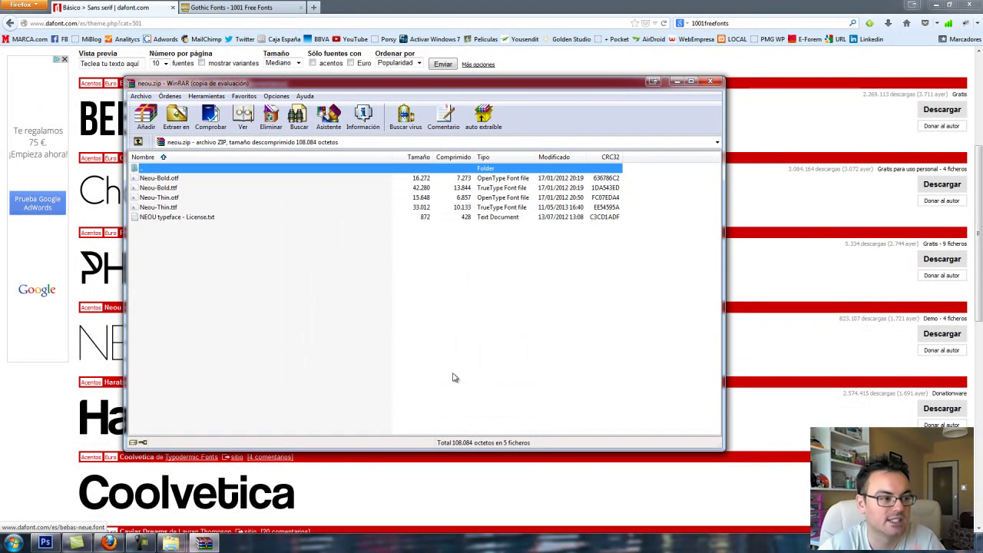
Close WinRAR and show the Descargas folder in Windows Explorer.
click(710, 81)
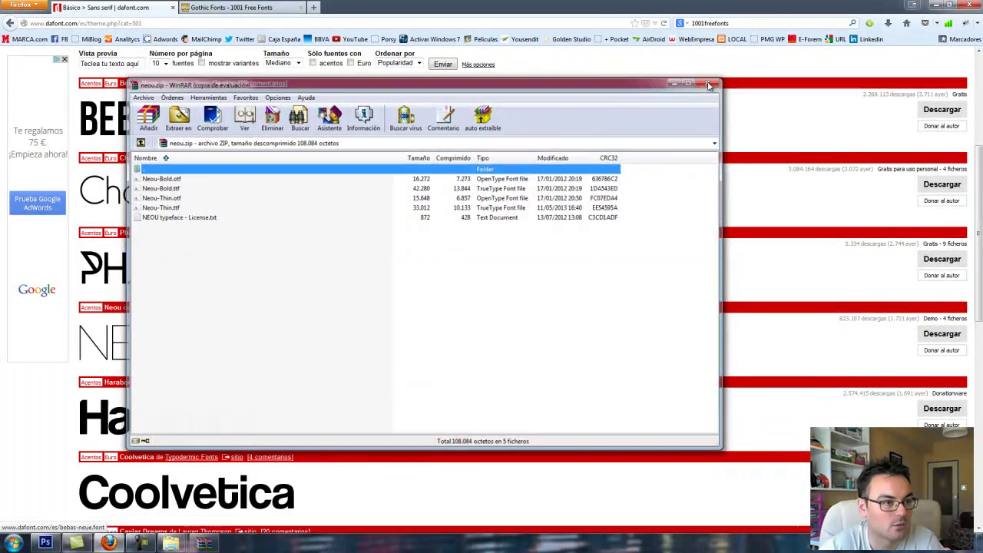
click(891, 23)
mouse_move(170, 543)
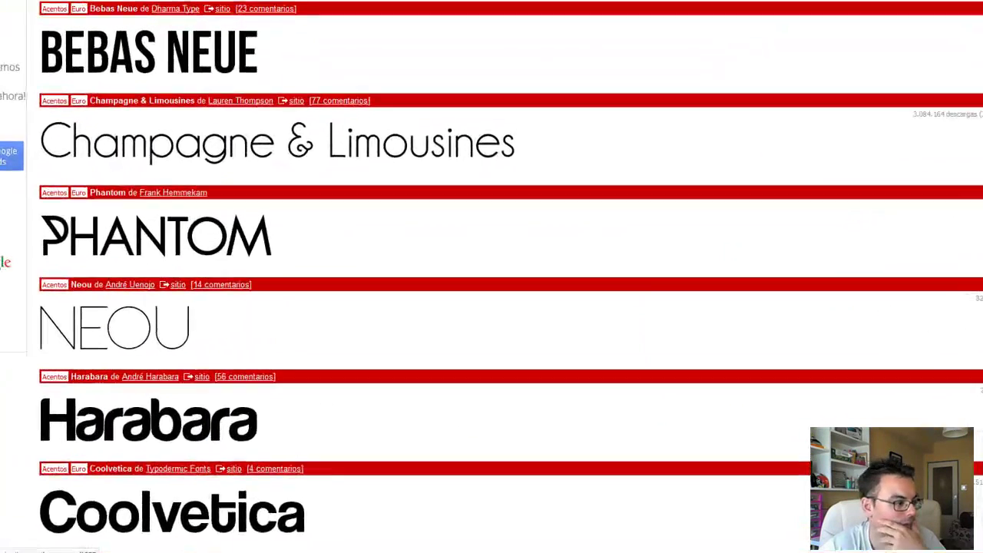
click(222, 510)
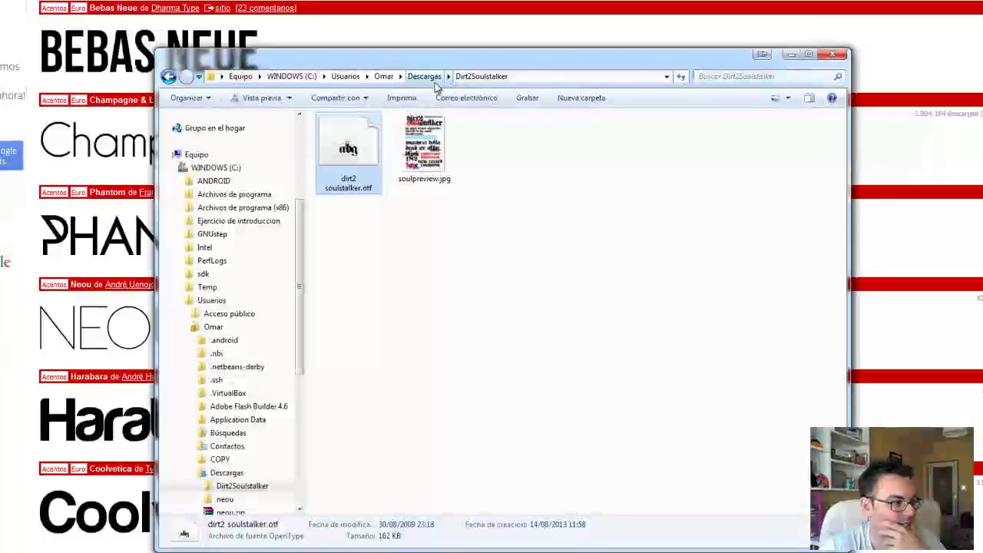
click(424, 76)
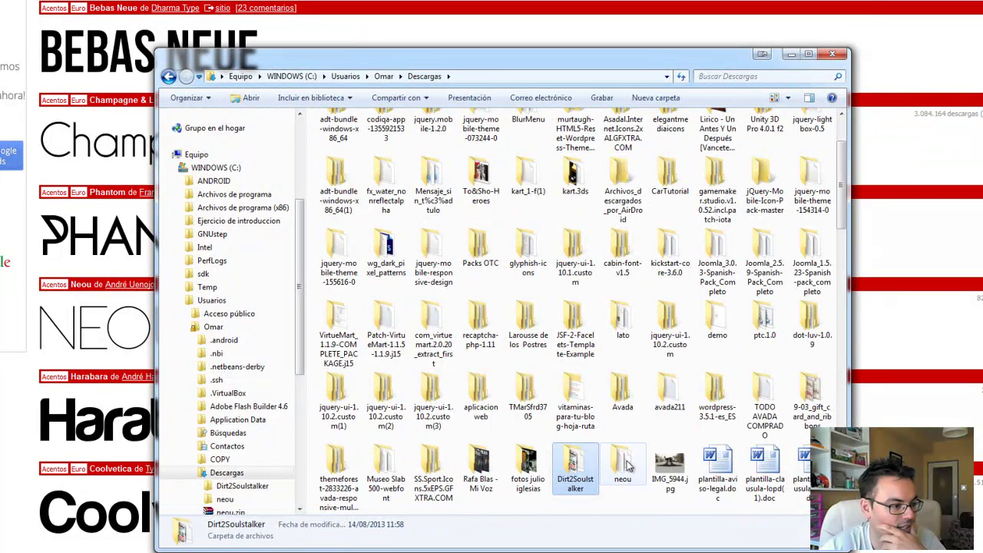
Open the neou folder and preview the Neou-Bold .otf and .ttf fonts.
double_click(628, 463)
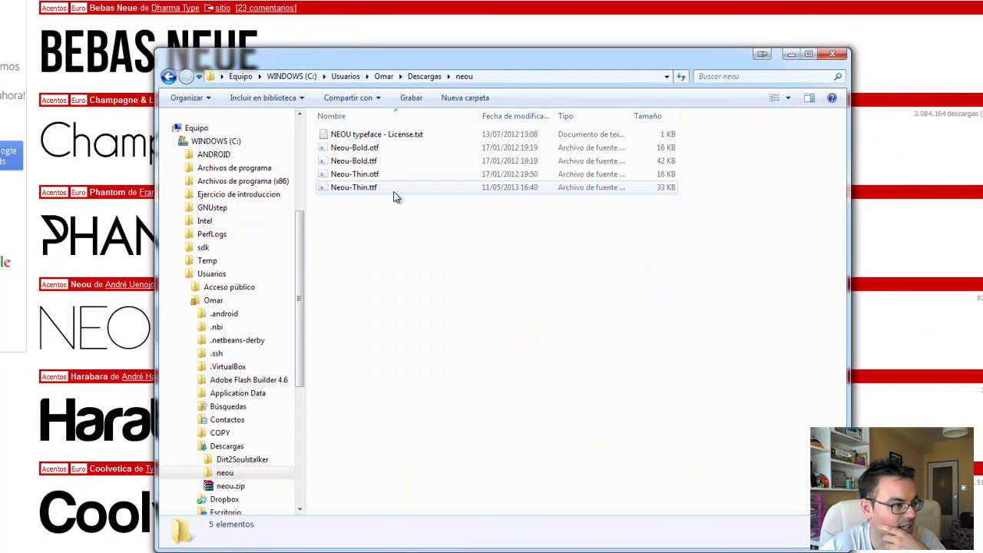
double_click(353, 147)
key(alt+F4)
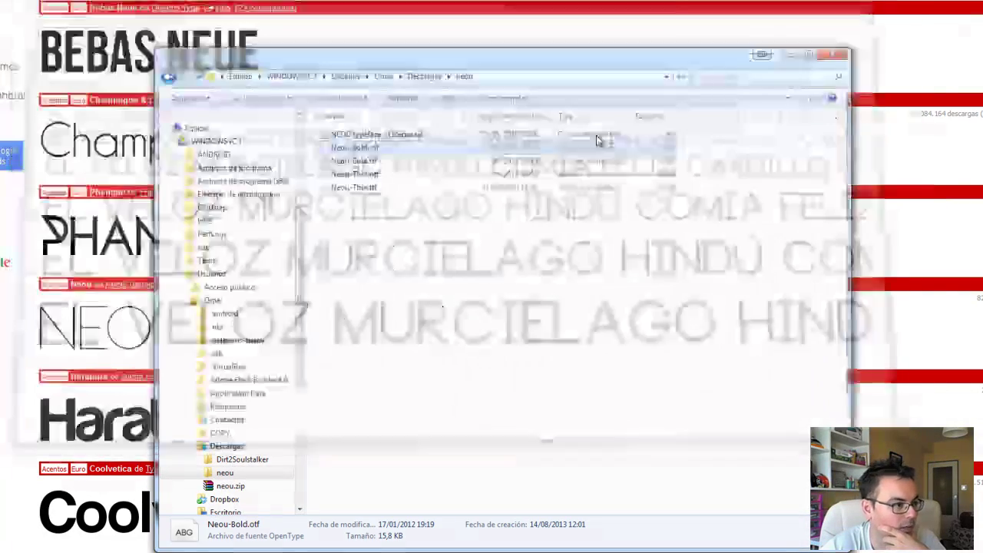
double_click(383, 163)
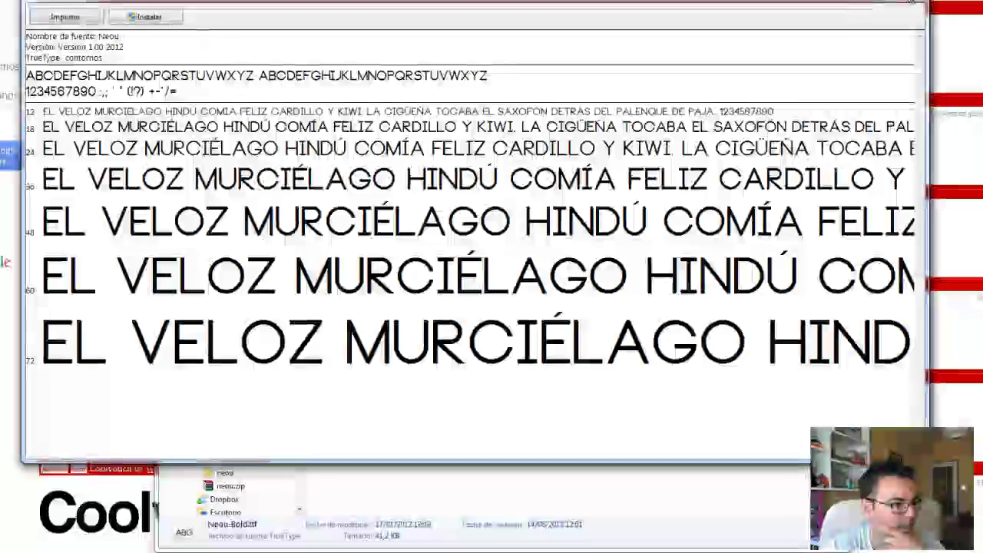
key(alt+F4)
Preview the Neou-Thin .otf and .ttf fonts, checking the .otf version twice.
double_click(388, 177)
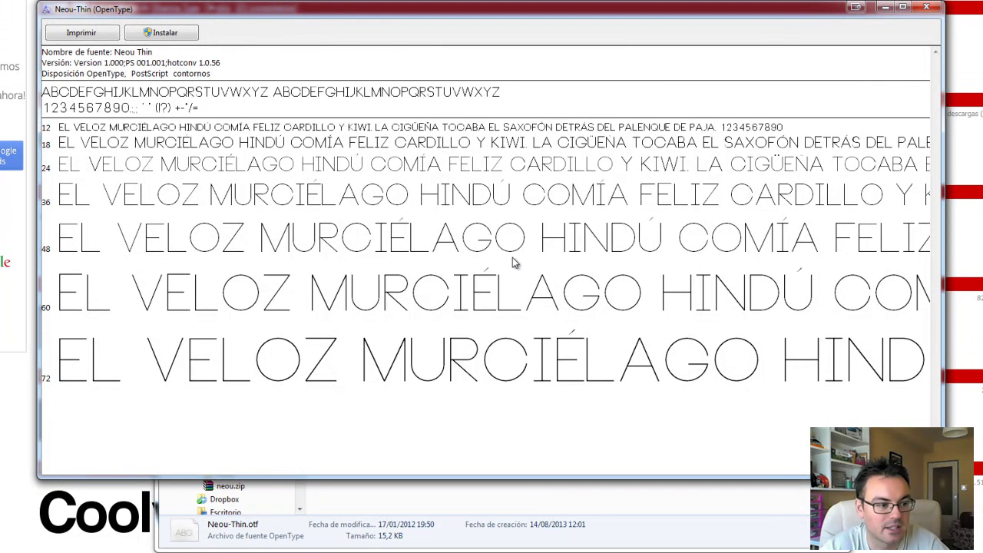
click(926, 8)
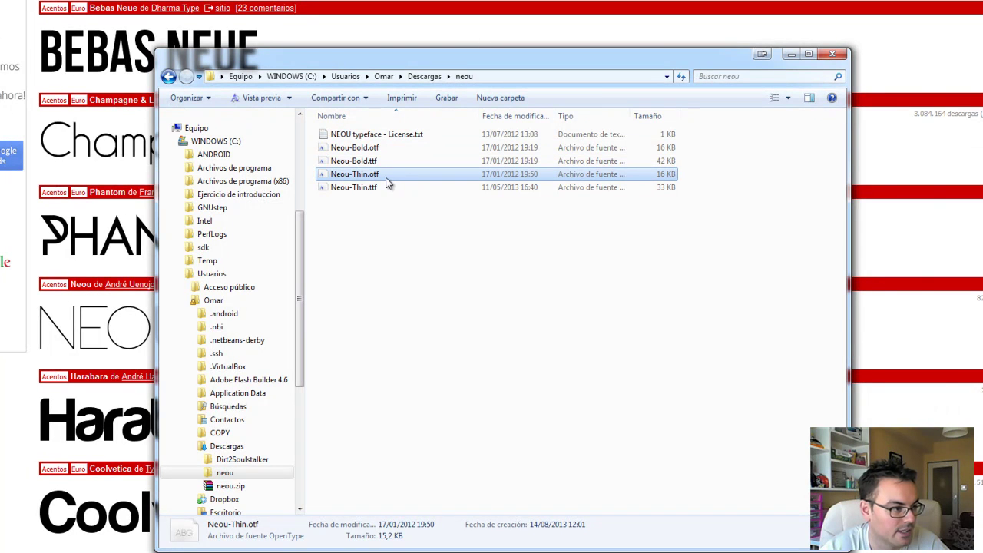
double_click(386, 187)
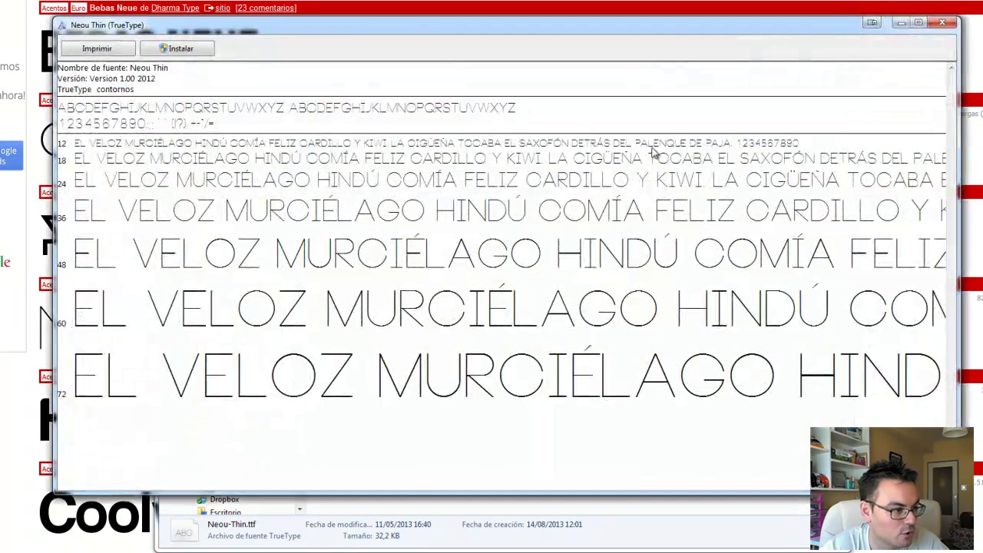
click(942, 22)
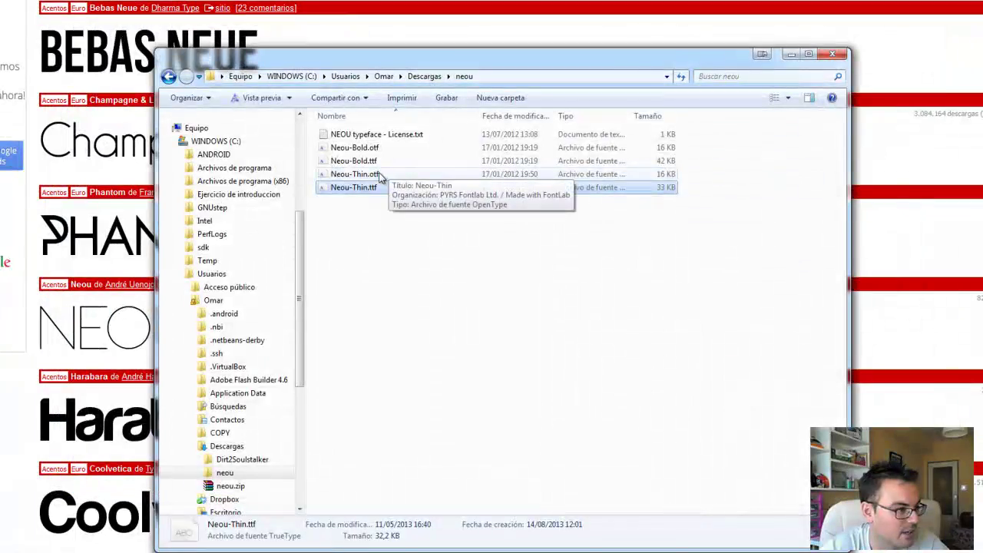
double_click(389, 180)
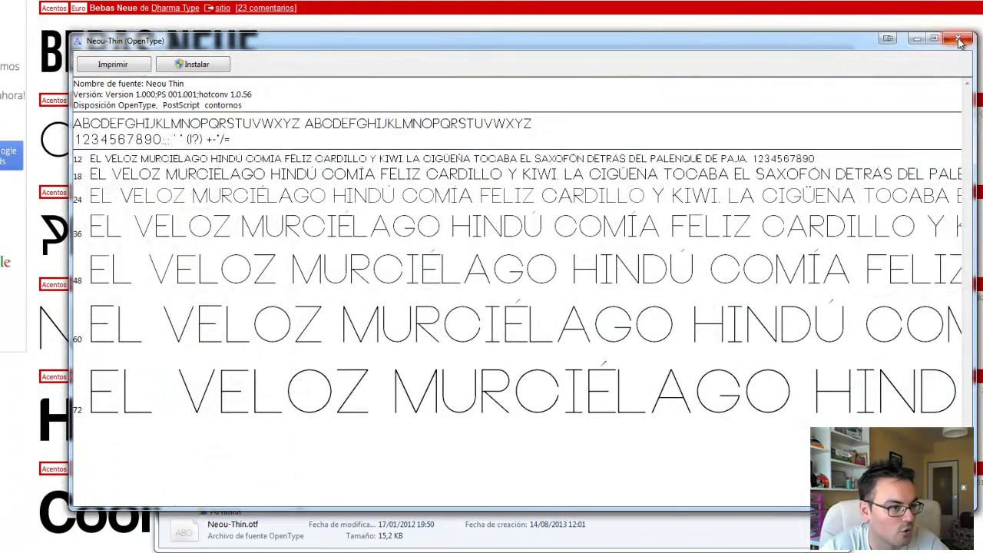
click(957, 40)
Install the four selected Neou font files, then check and close the Fonts folder.
drag(387, 210, 351, 163)
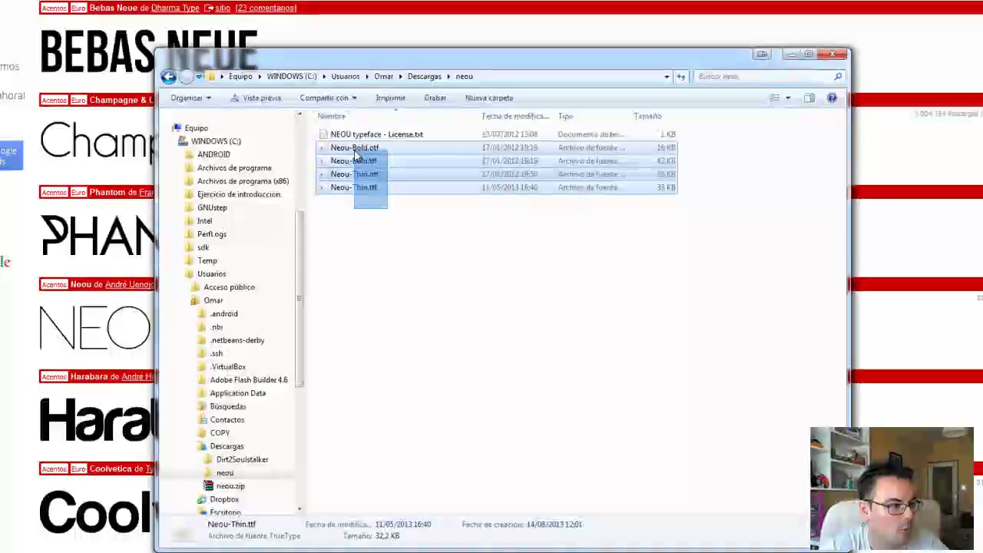
right_click(350, 163)
click(392, 182)
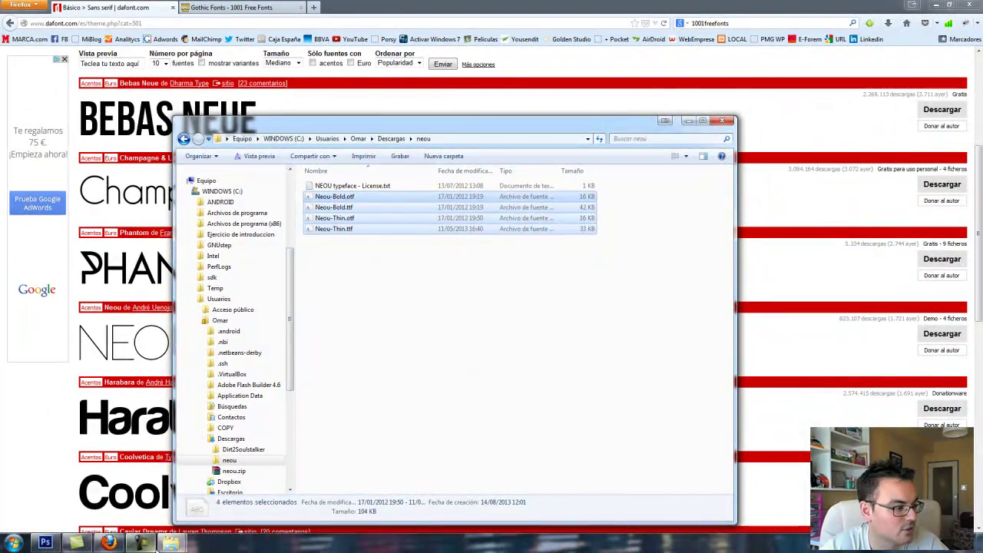
click(143, 512)
right_click(269, 310)
click(309, 369)
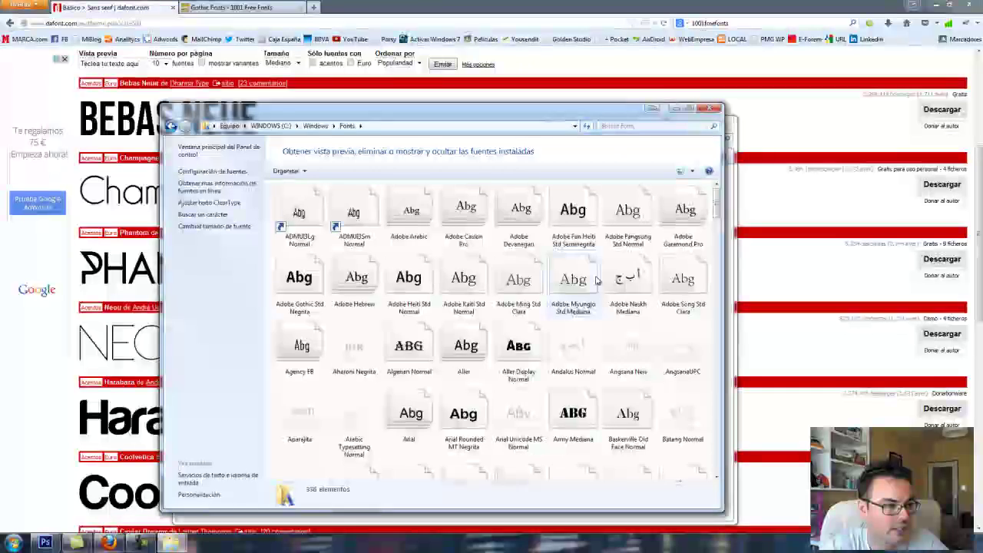
click(714, 109)
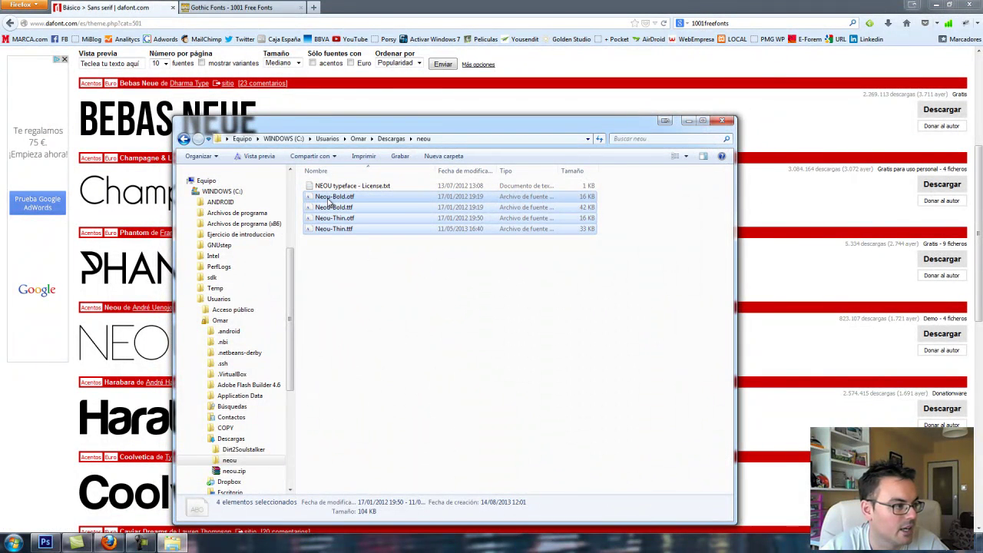
In Photoshop, select the MiSuperLogo text and try the Neou (OT1) font on it.
key(alt+Tab)
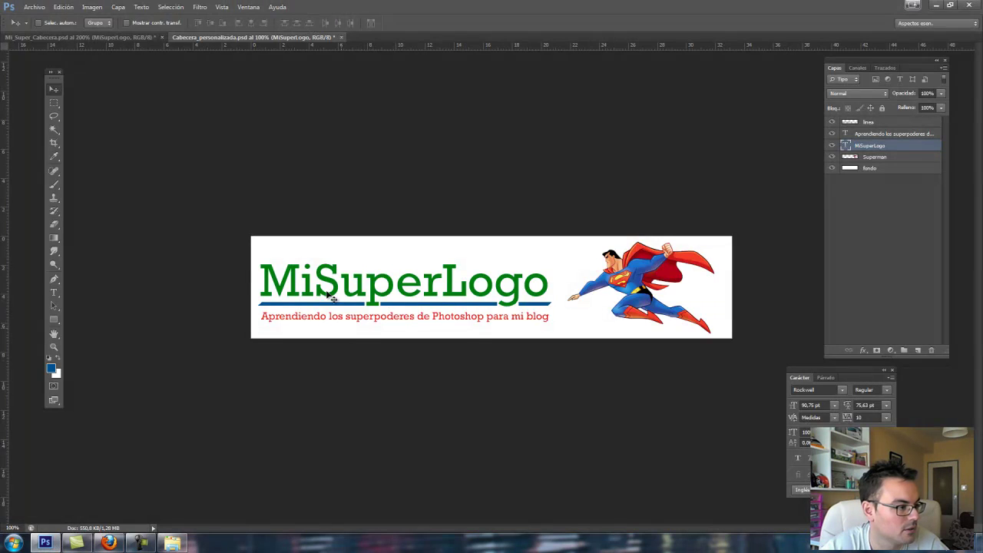
click(53, 293)
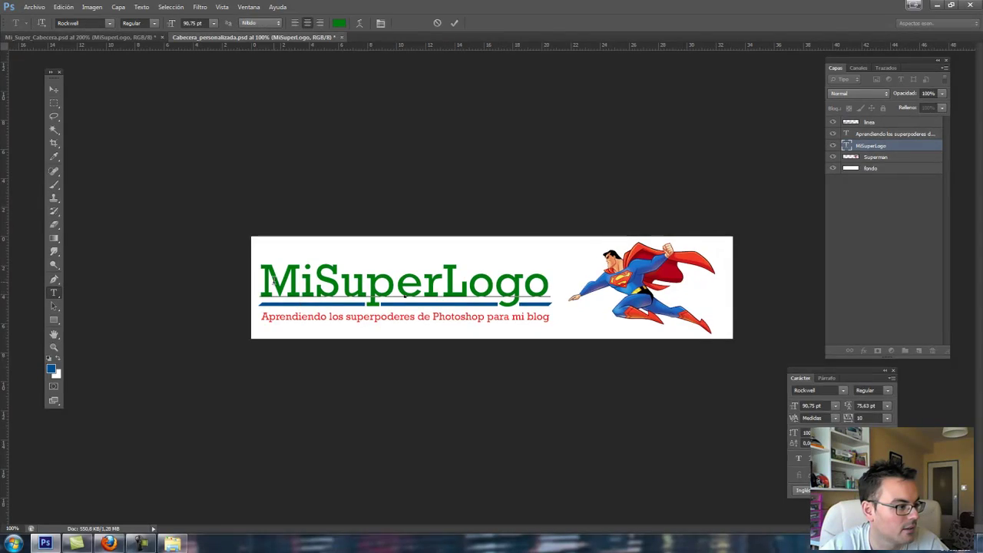
drag(259, 282, 553, 281)
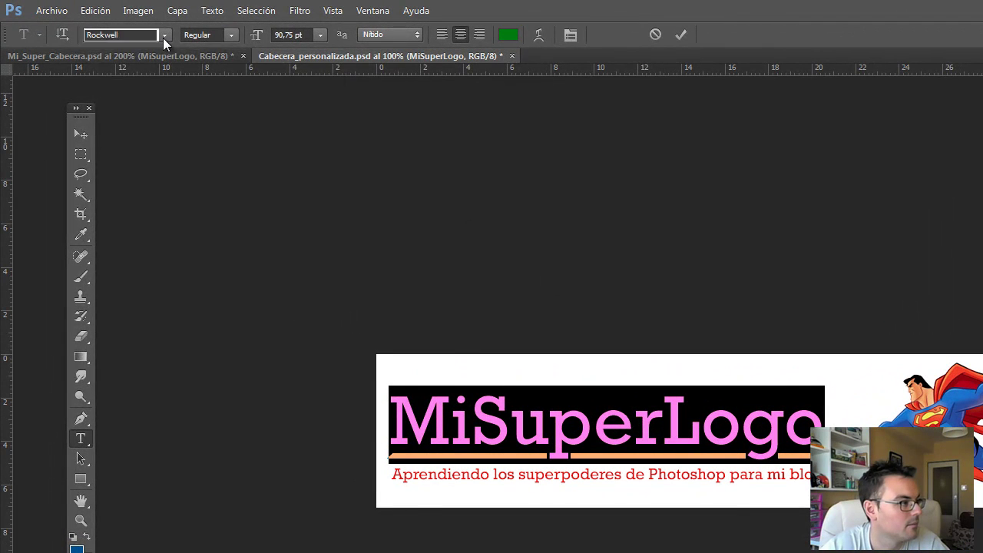
click(164, 36)
mouse_move(341, 384)
mouse_down()
mouse_move(336, 292)
mouse_move(336, 302)
mouse_up()
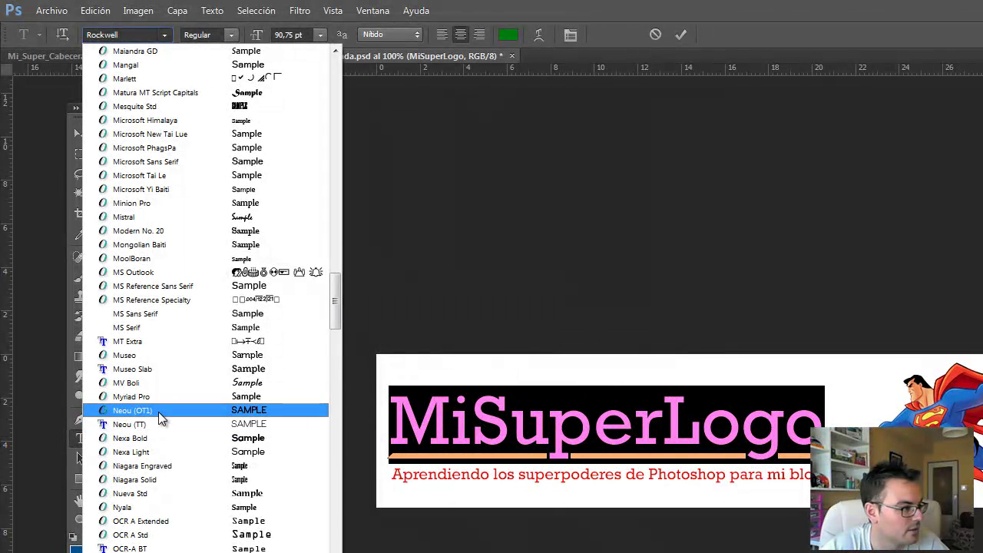
click(161, 419)
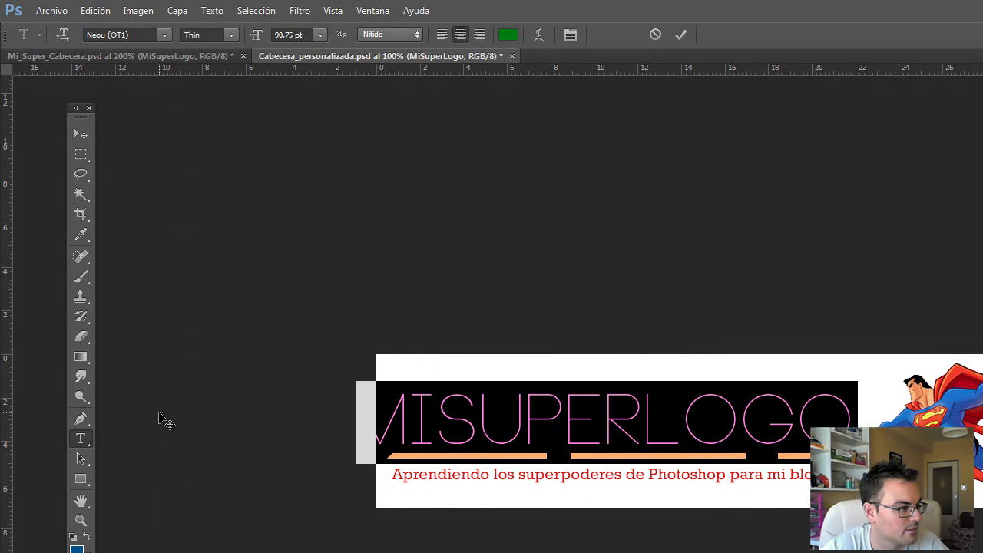
Switch the logo text to Neou (TT) at 72 pt and commit it.
click(162, 36)
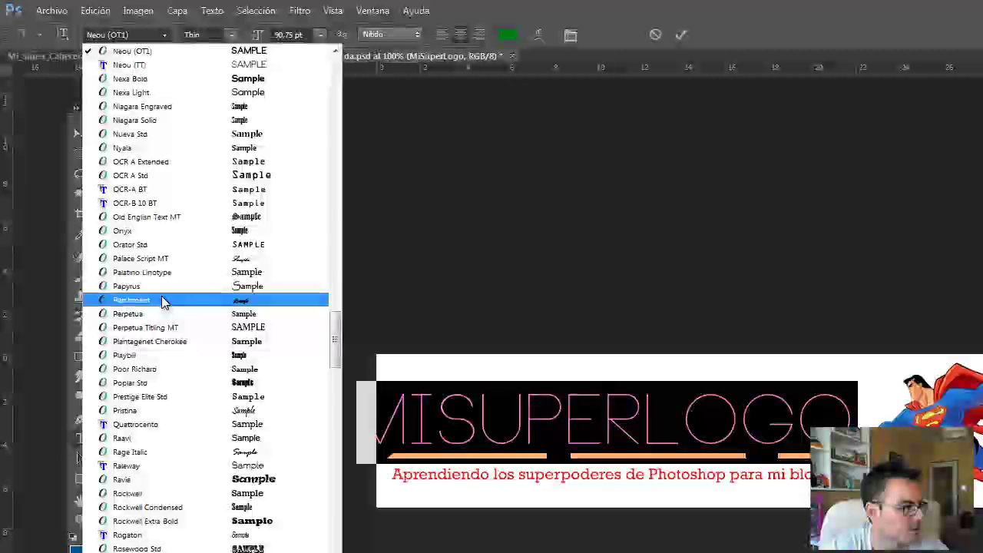
click(159, 107)
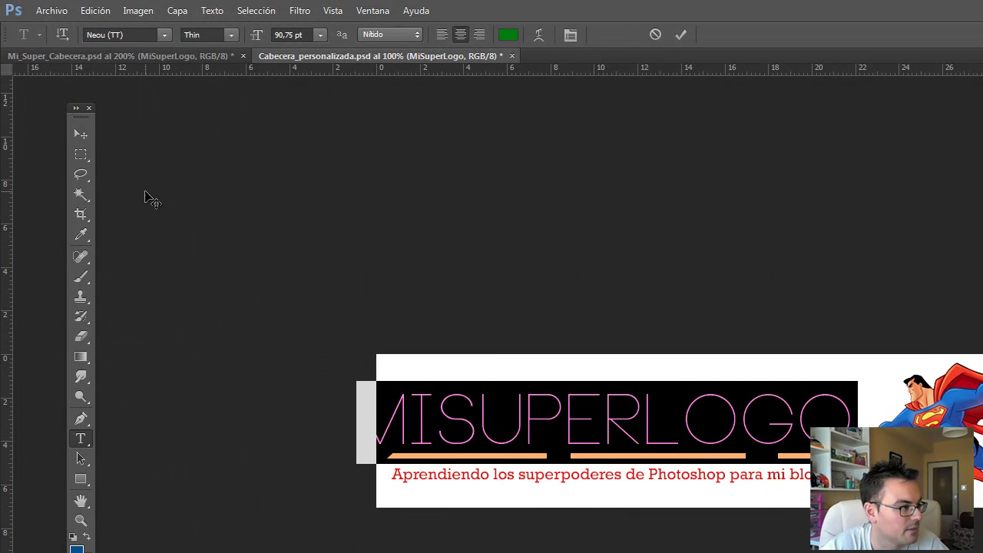
click(320, 34)
click(327, 294)
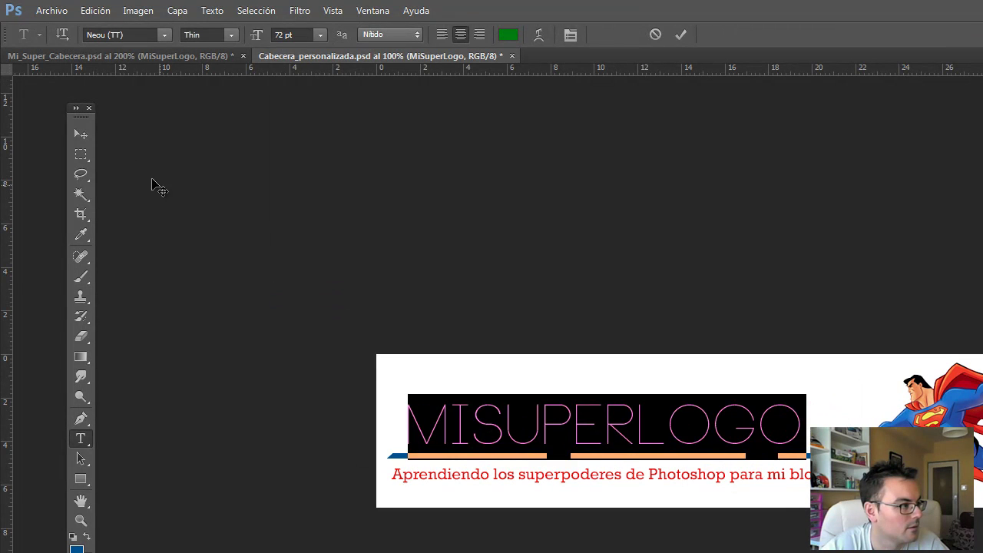
click(81, 134)
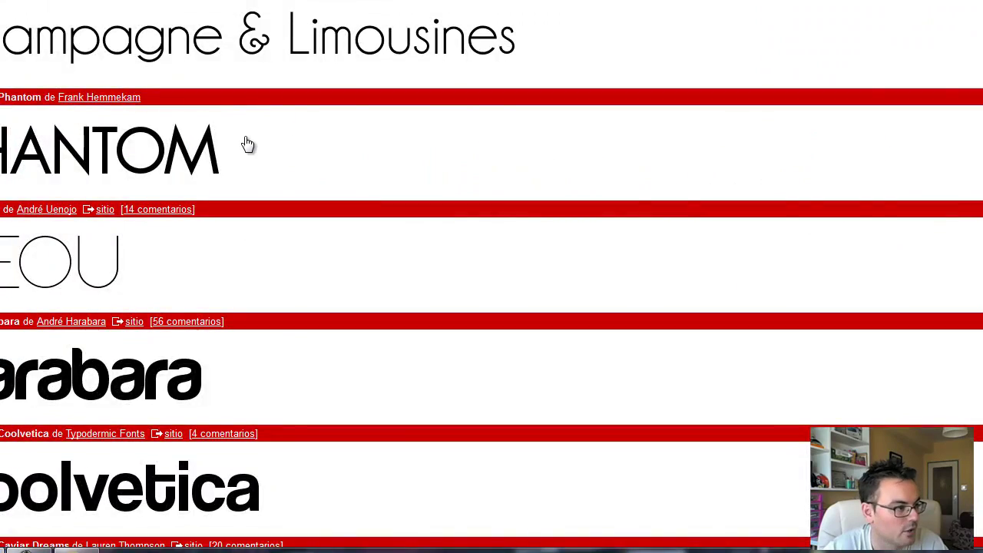
Scroll the dafont Sans serif listing to look over Neou and similar fonts.
scroll(249, 150, up, 3)
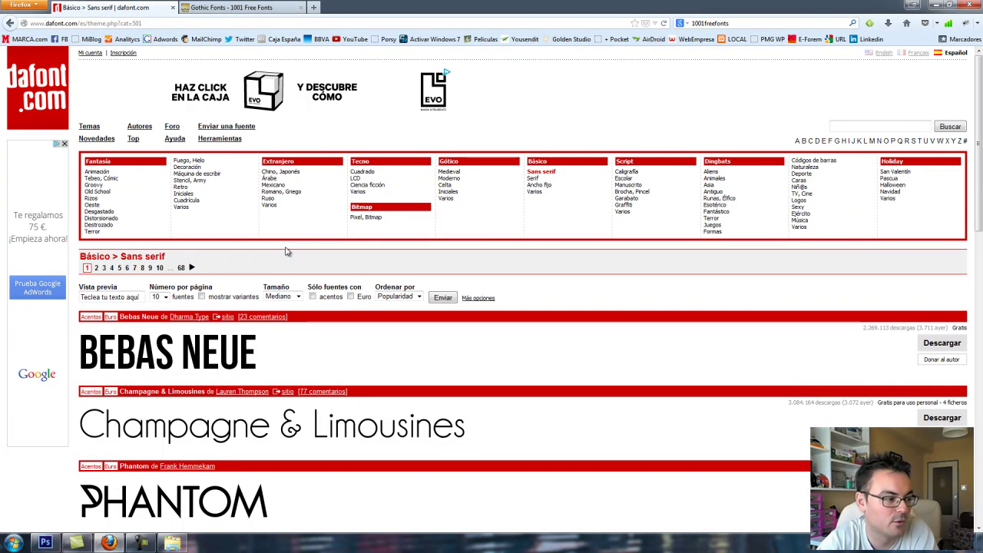
scroll(537, 356, down, 2)
scroll(574, 346, down, 3)
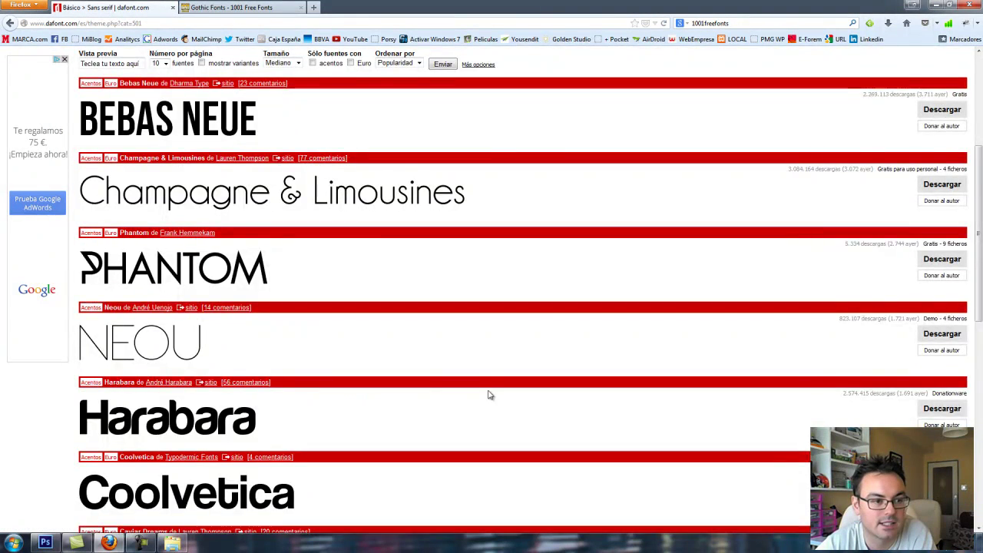
scroll(489, 396, up, 4)
scroll(490, 396, up, 1)
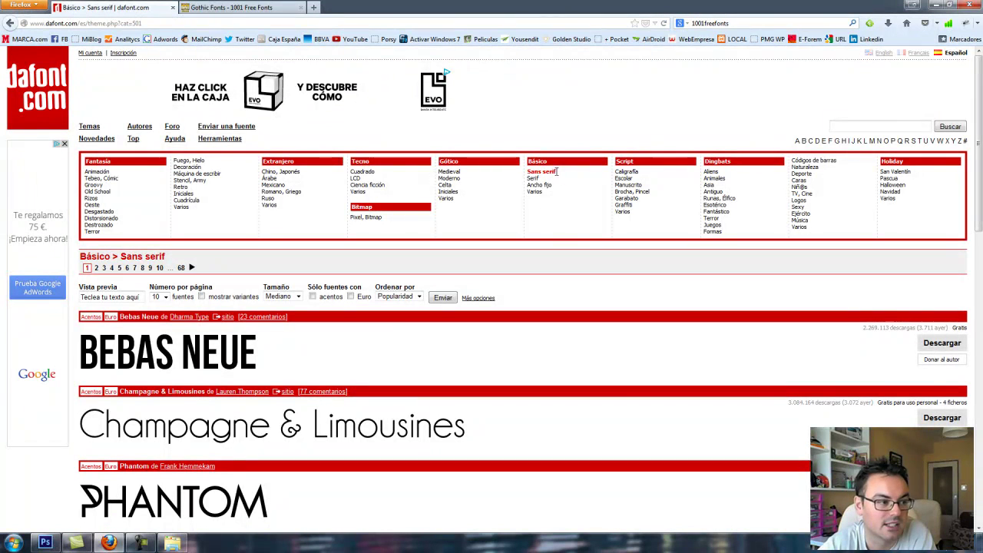
scroll(347, 413, down, 3)
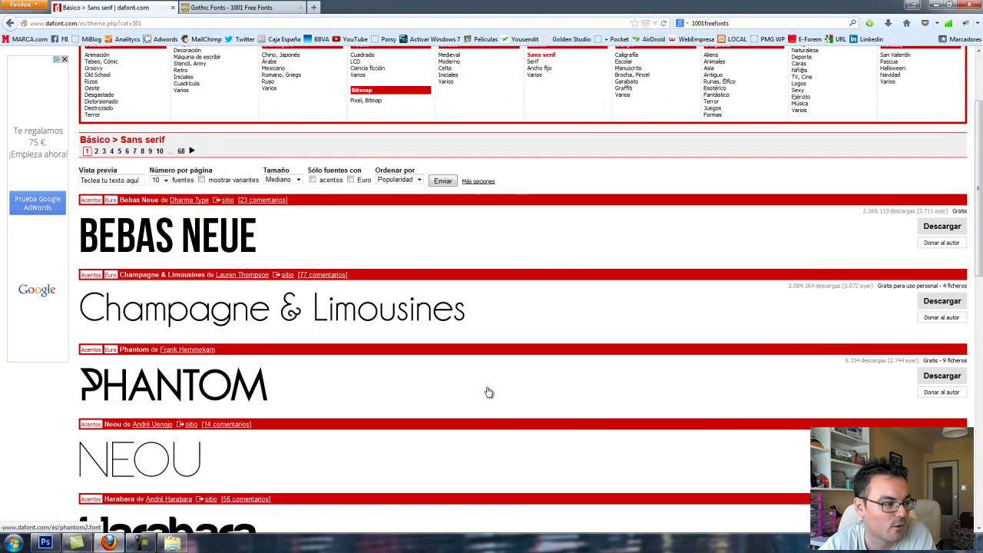
scroll(488, 392, down, 2)
scroll(488, 392, down, 3)
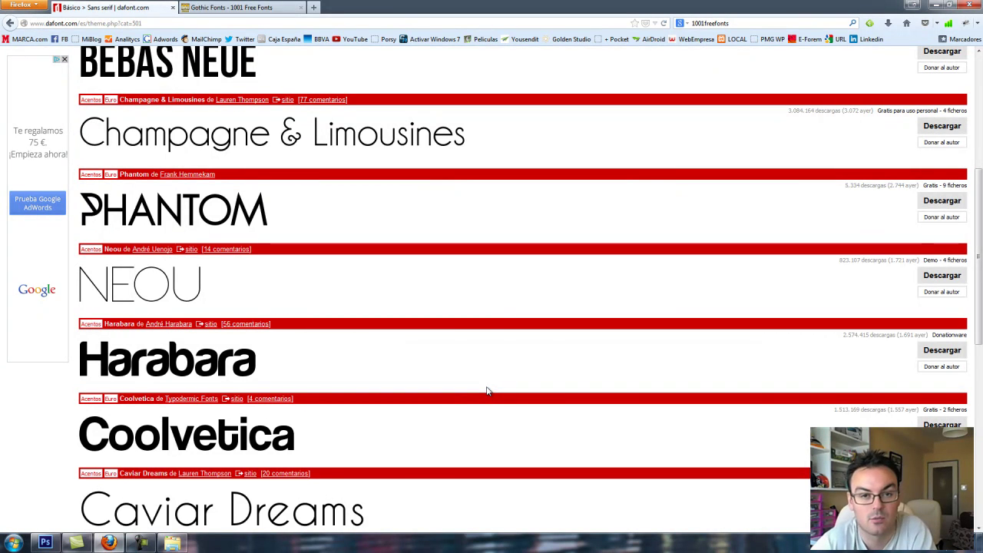
scroll(486, 391, up, 3)
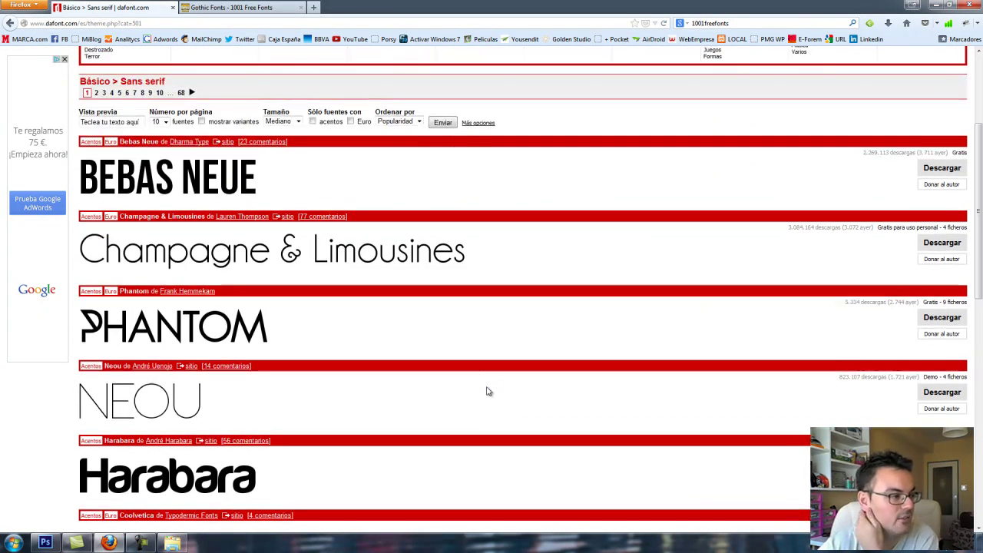
scroll(488, 393, up, 3)
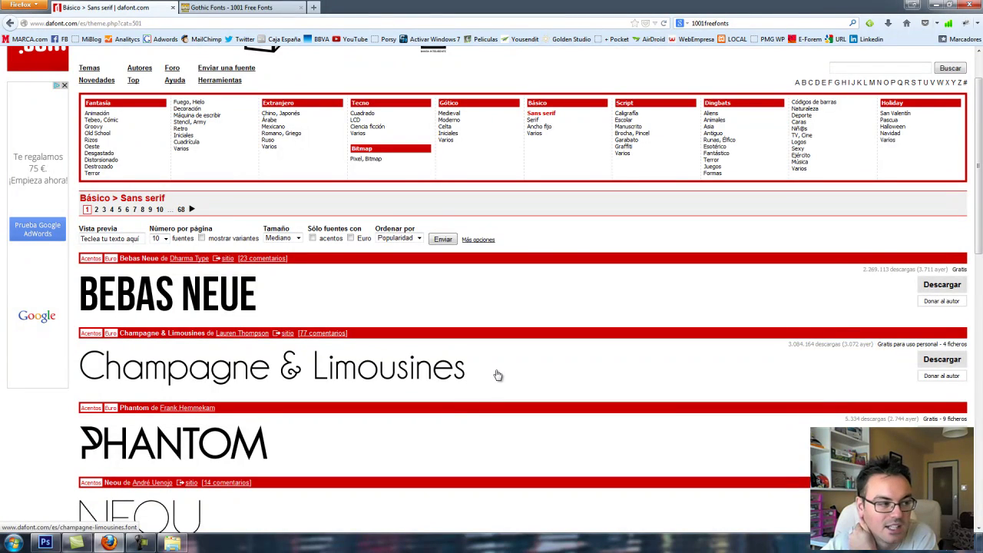
Load the Unos Tipos Duros typography site in a new browser tab.
key(ctrl+t)
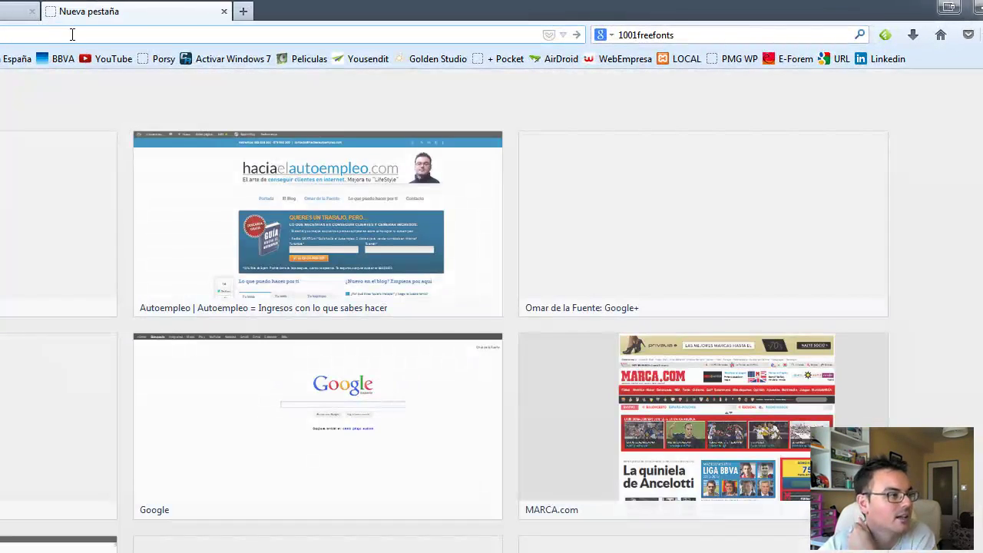
click(72, 34)
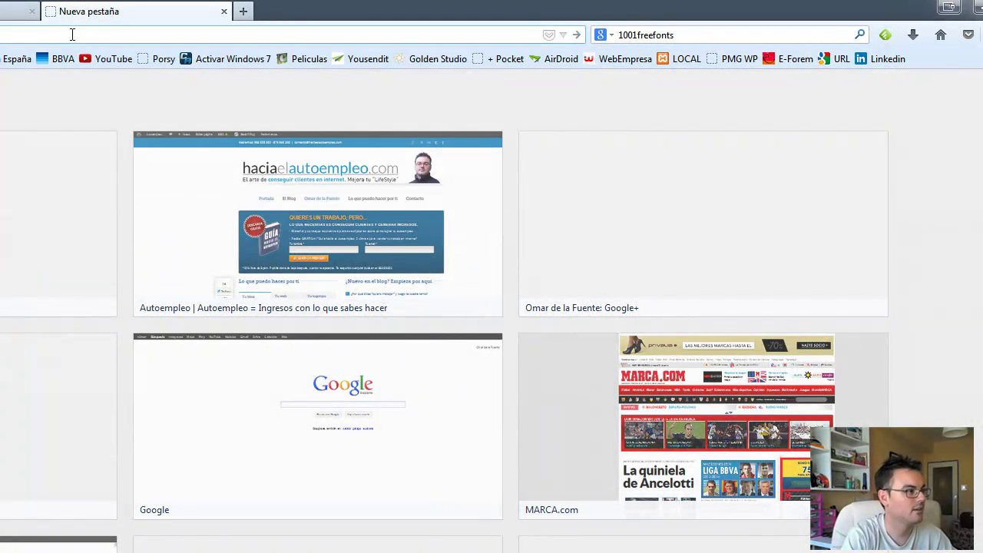
text(1001)
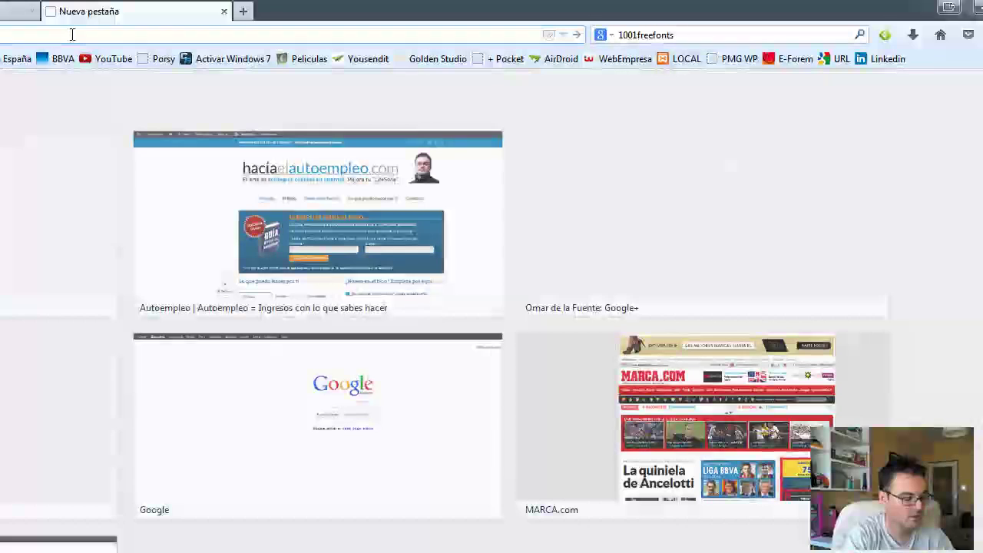
key(Return)
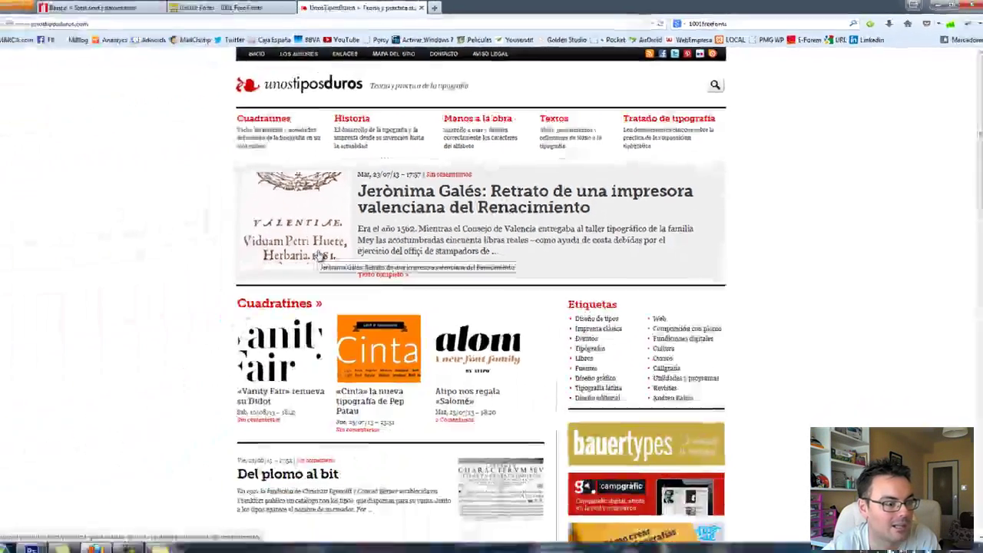
Scroll through the Unos Tipos Duros recent posts.
scroll(319, 256, down, 3)
scroll(322, 253, down, 4)
scroll(326, 252, down, 4)
scroll(328, 252, down, 2)
scroll(328, 252, down, 1)
scroll(327, 252, up, 3)
scroll(328, 252, down, 3)
scroll(328, 252, down, 4)
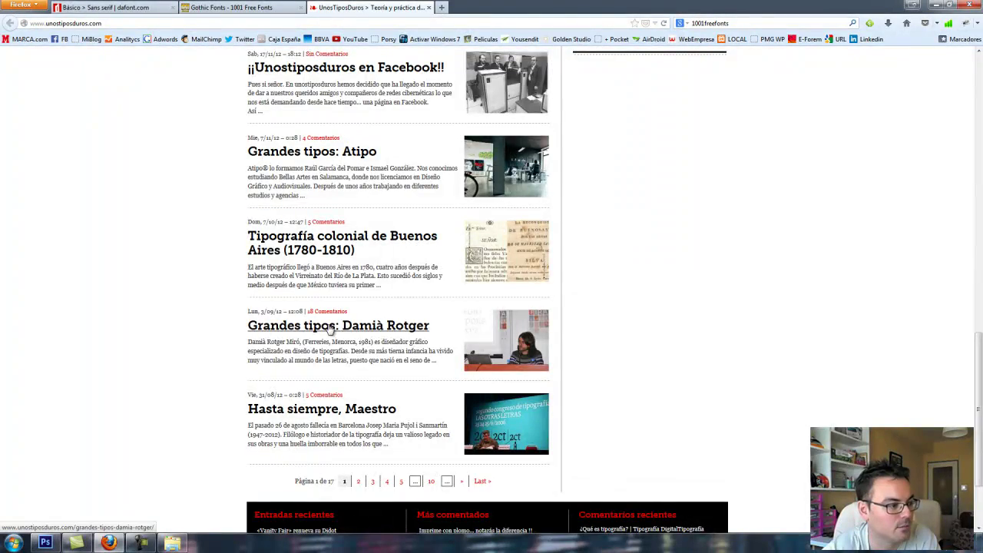
scroll(364, 407, up, 7)
scroll(399, 322, up, 5)
scroll(461, 246, up, 5)
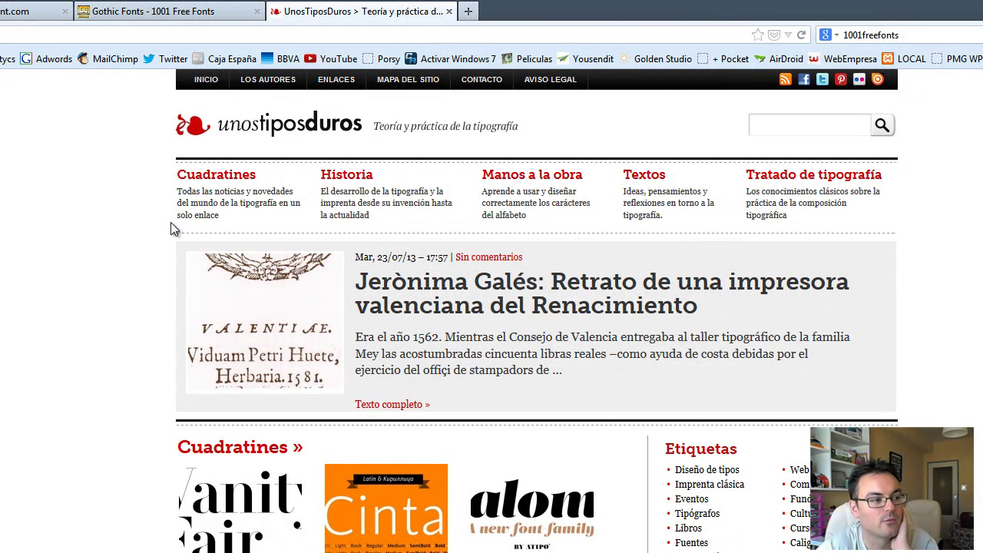
Close the Unos Tipos Duros tab, revisit dafont, and return to Photoshop.
click(449, 11)
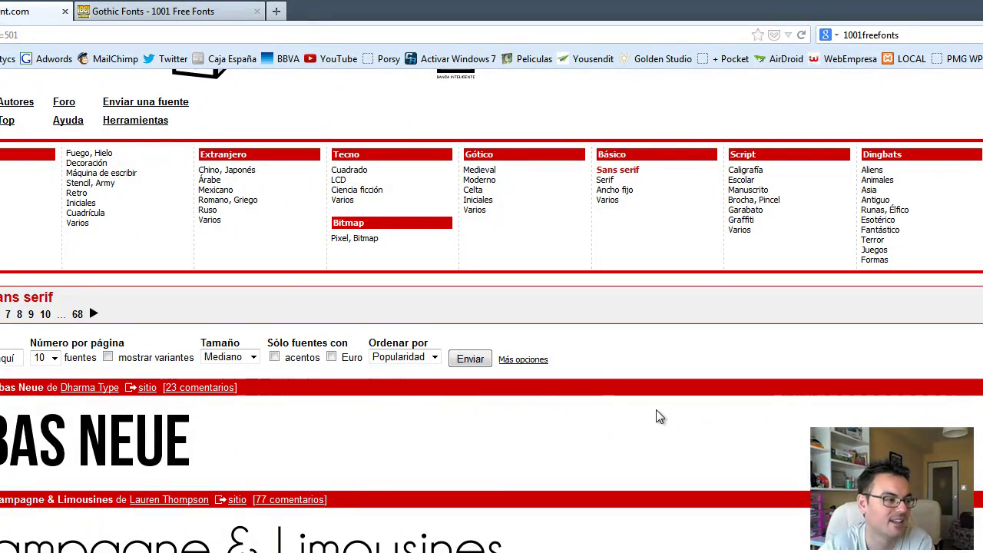
click(190, 15)
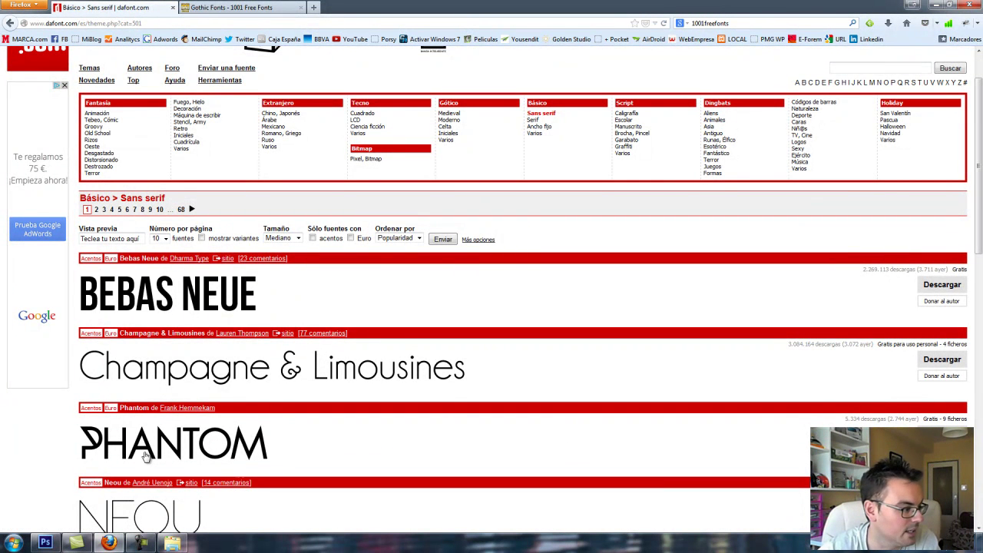
key(alt+Tab)
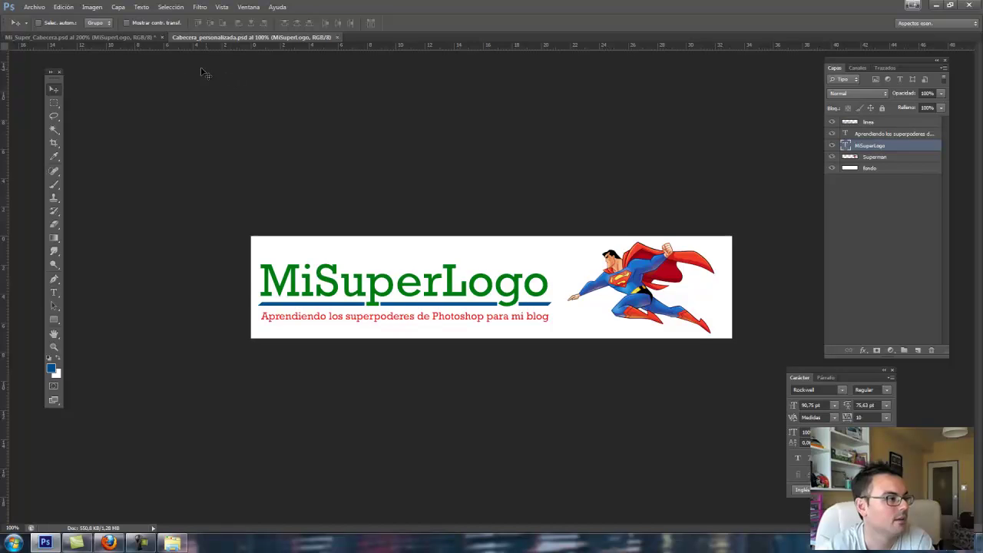
Compare Mi_Super_Cabecera.psd at 100% with the green Cabecera_personalizada.psd draft, leaving Mi_Super_Cabecera showing.
click(126, 38)
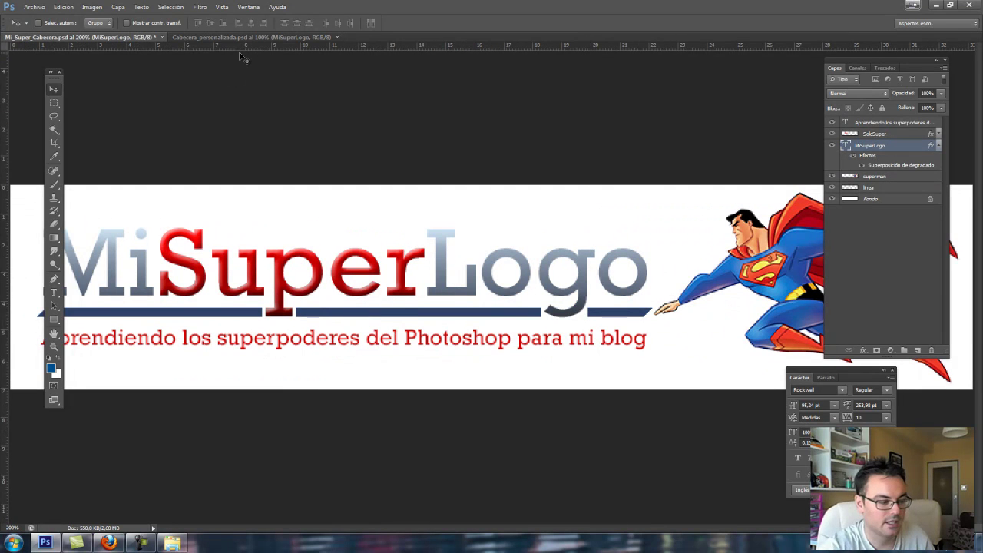
key(ctrl+minus)
click(240, 37)
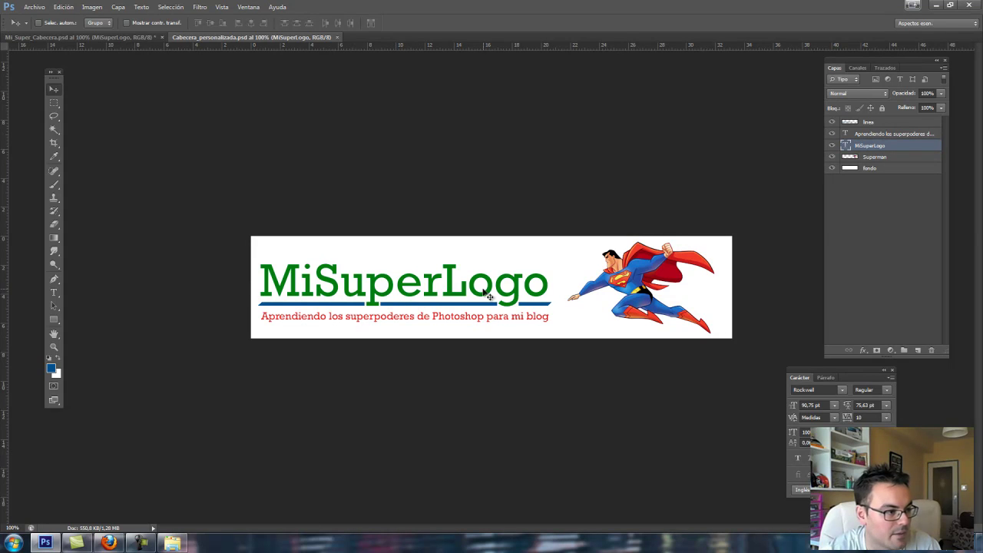
click(130, 38)
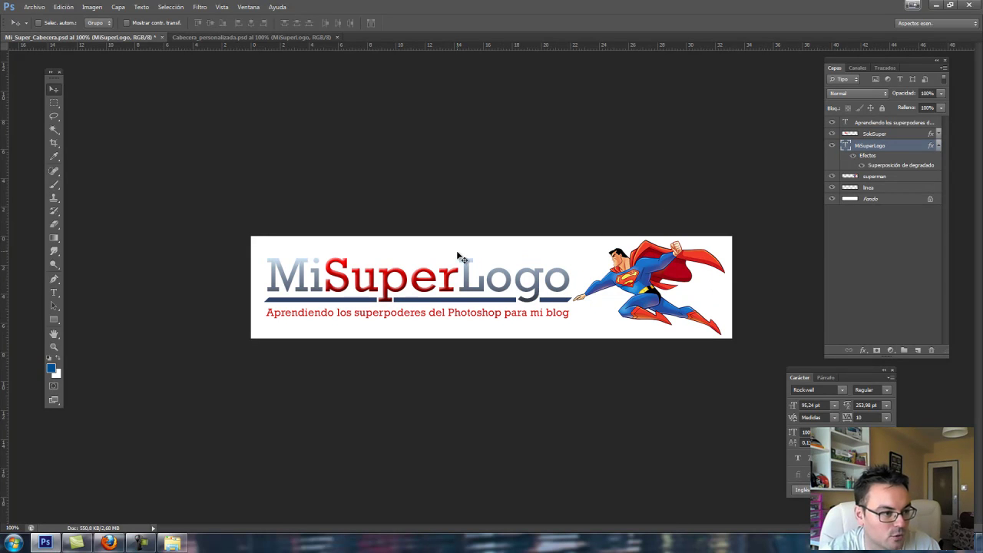
click(246, 37)
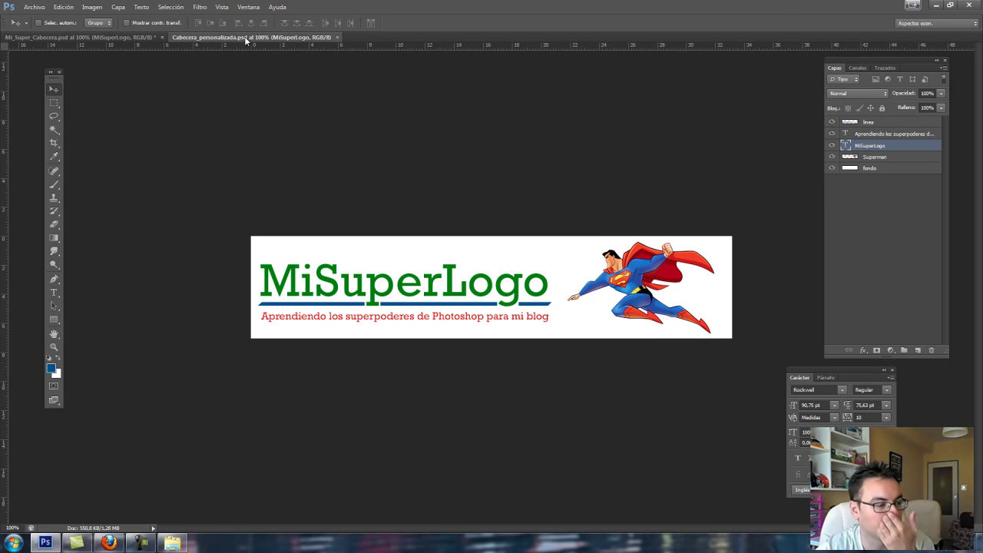
click(132, 37)
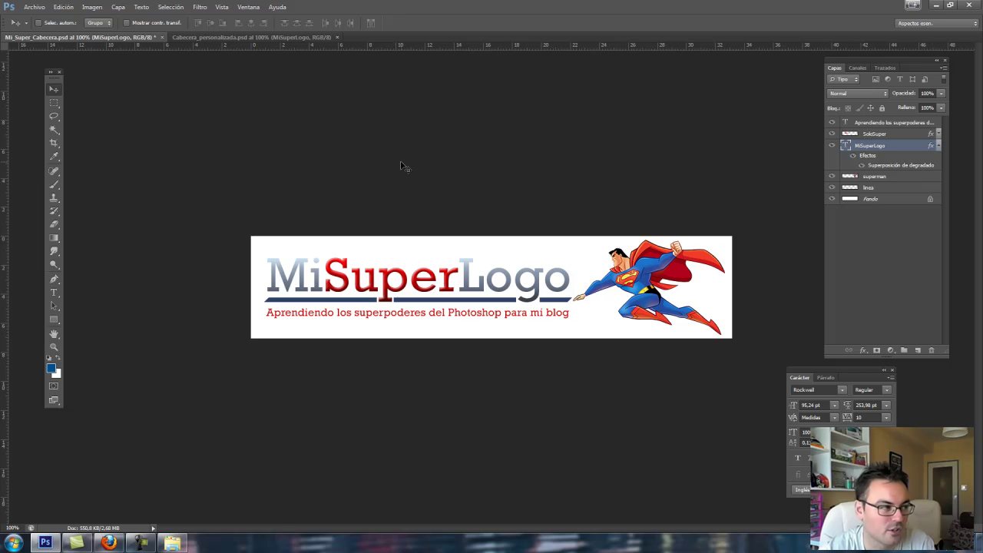
click(92, 7)
mouse_move(115, 33)
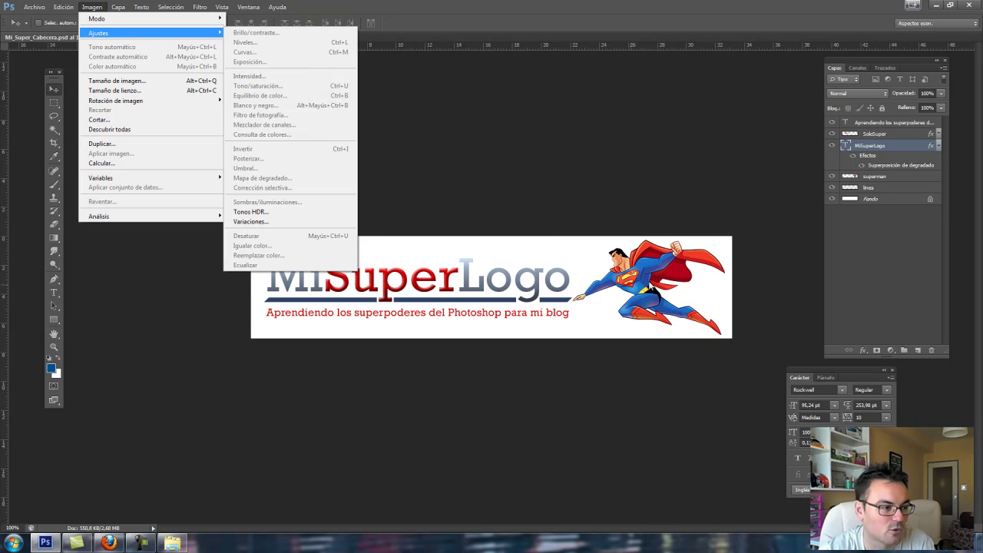
click(564, 182)
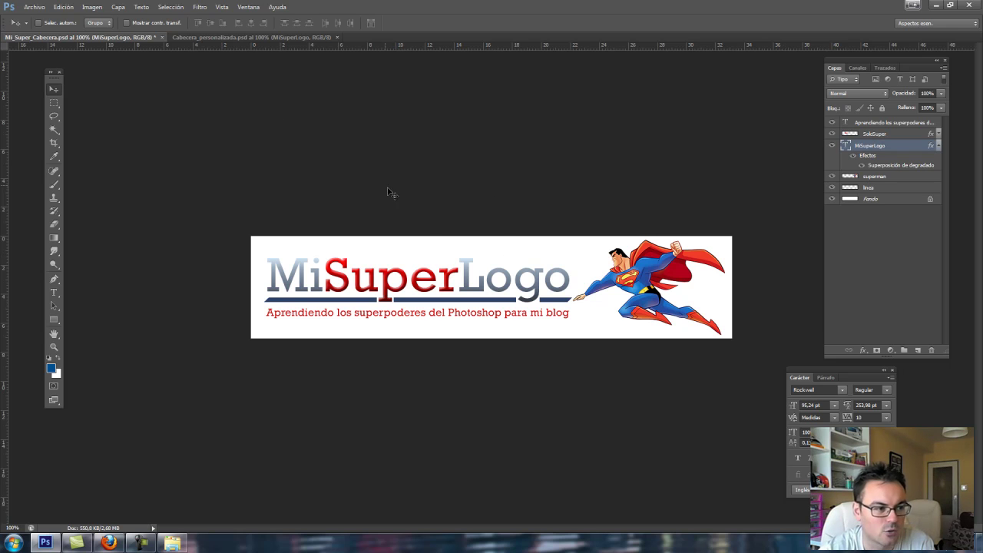
Drag a vertical guide from the left ruler and place it over the MiSuperLogo text.
drag(5, 136, 529, 215)
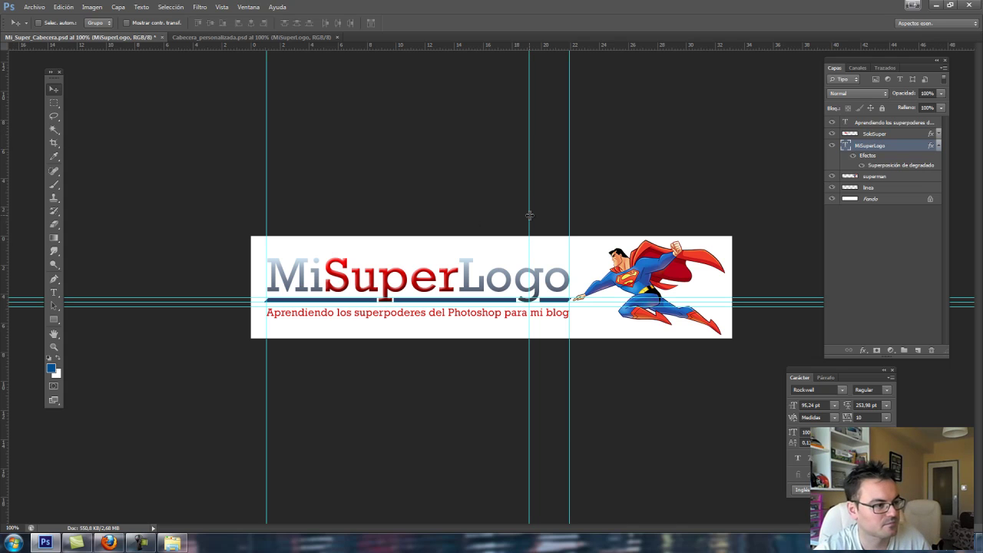
drag(529, 185, 411, 185)
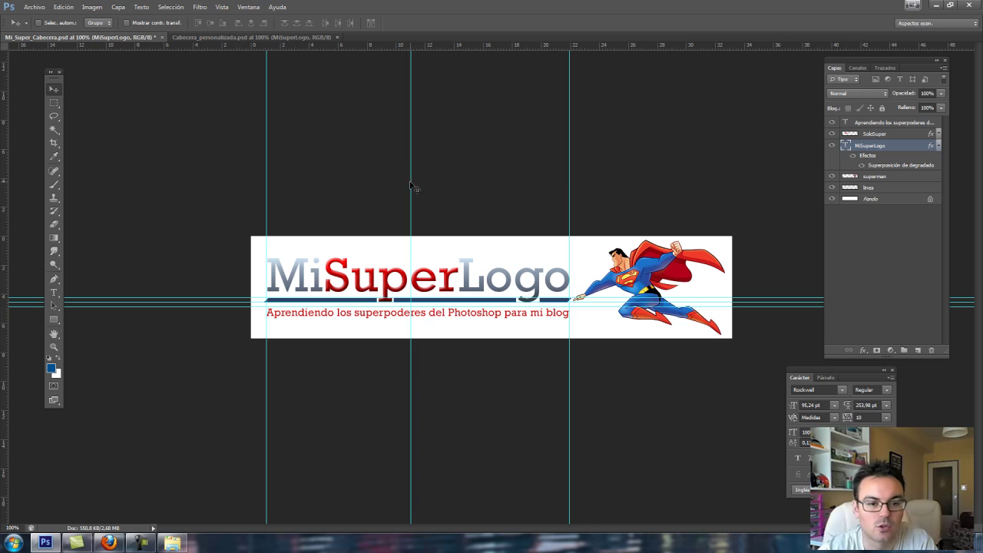